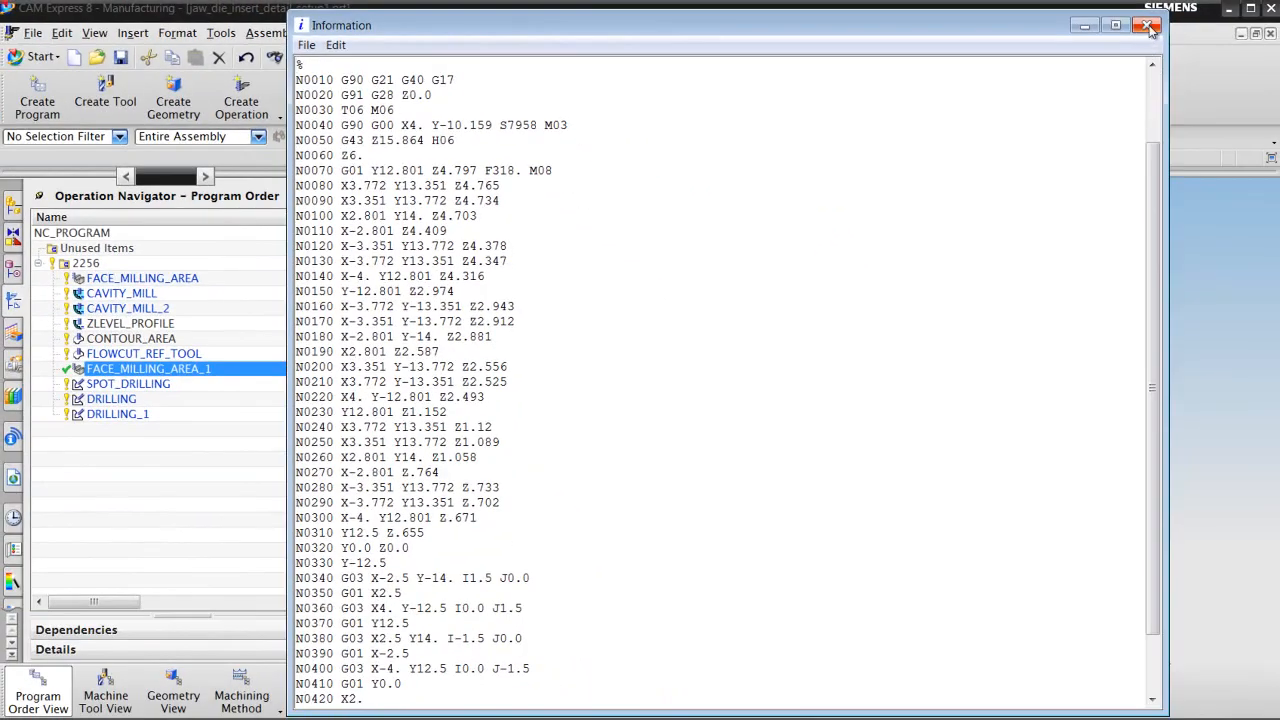
- Close the code listing, switch to NX/Post Builder and review the start and end sequences of the 3axis1 program and operation
left_click(1148, 27)
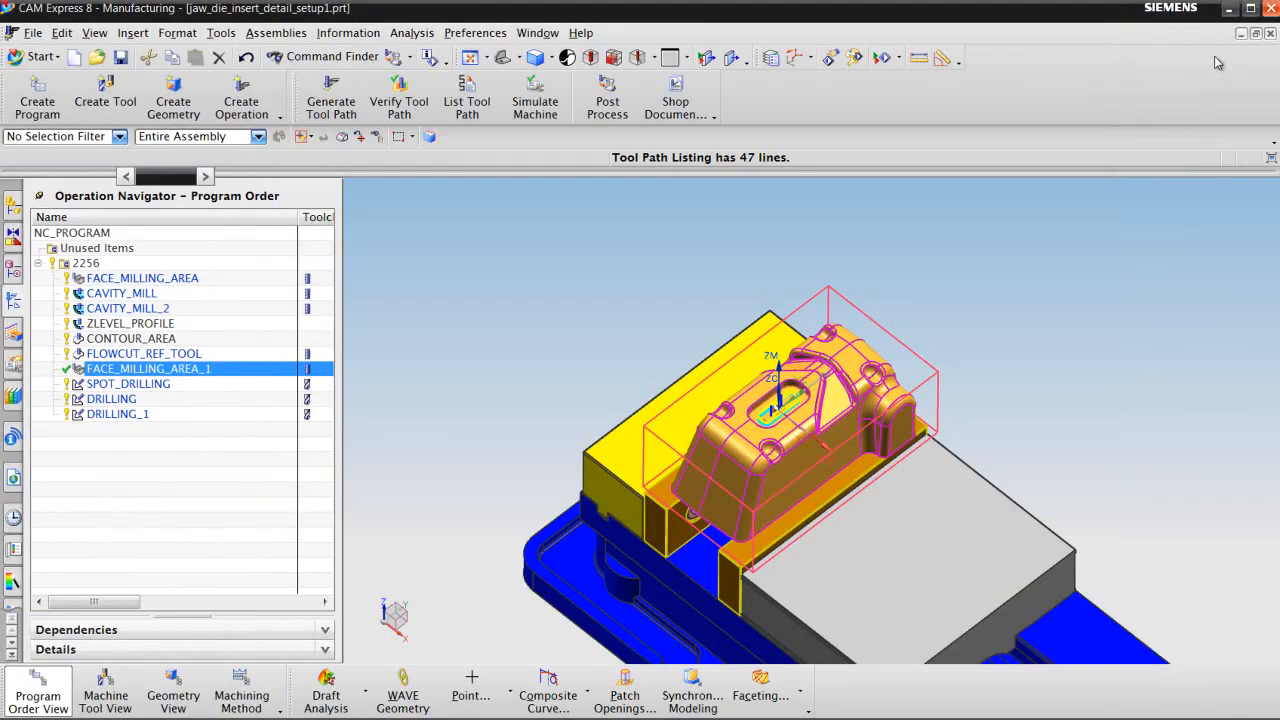
left_click(1229, 8)
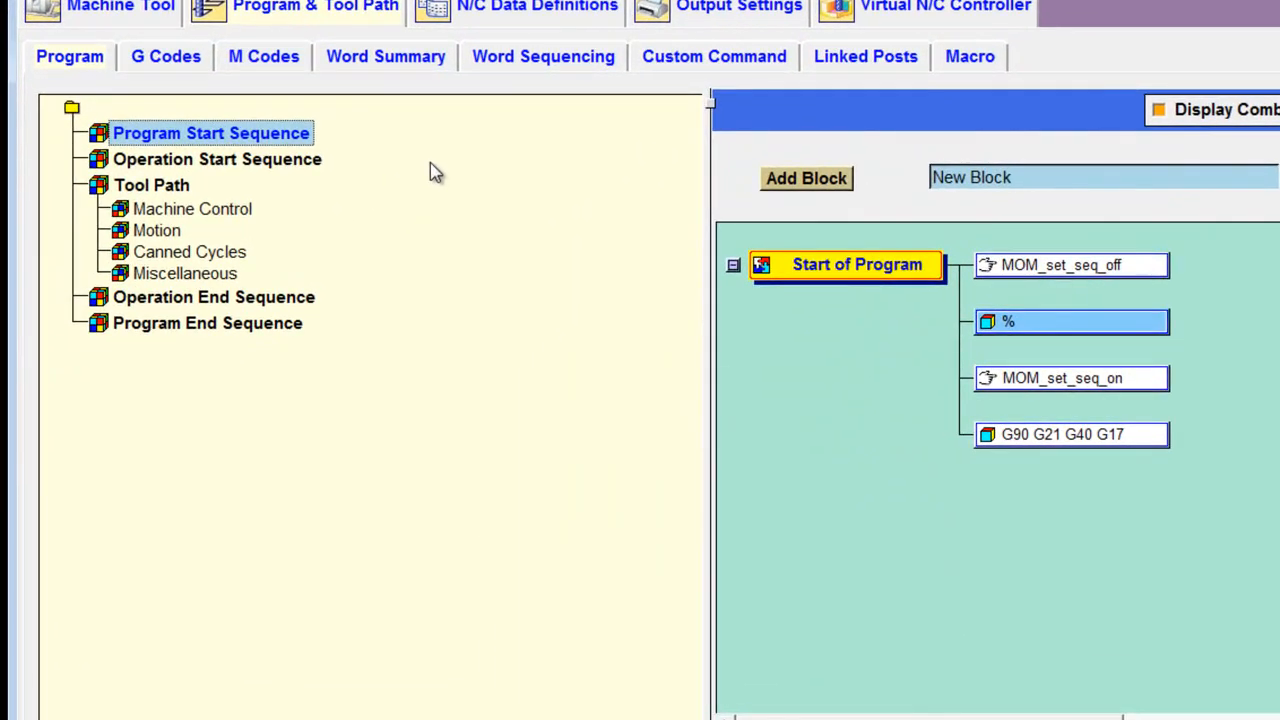
left_click(258, 162)
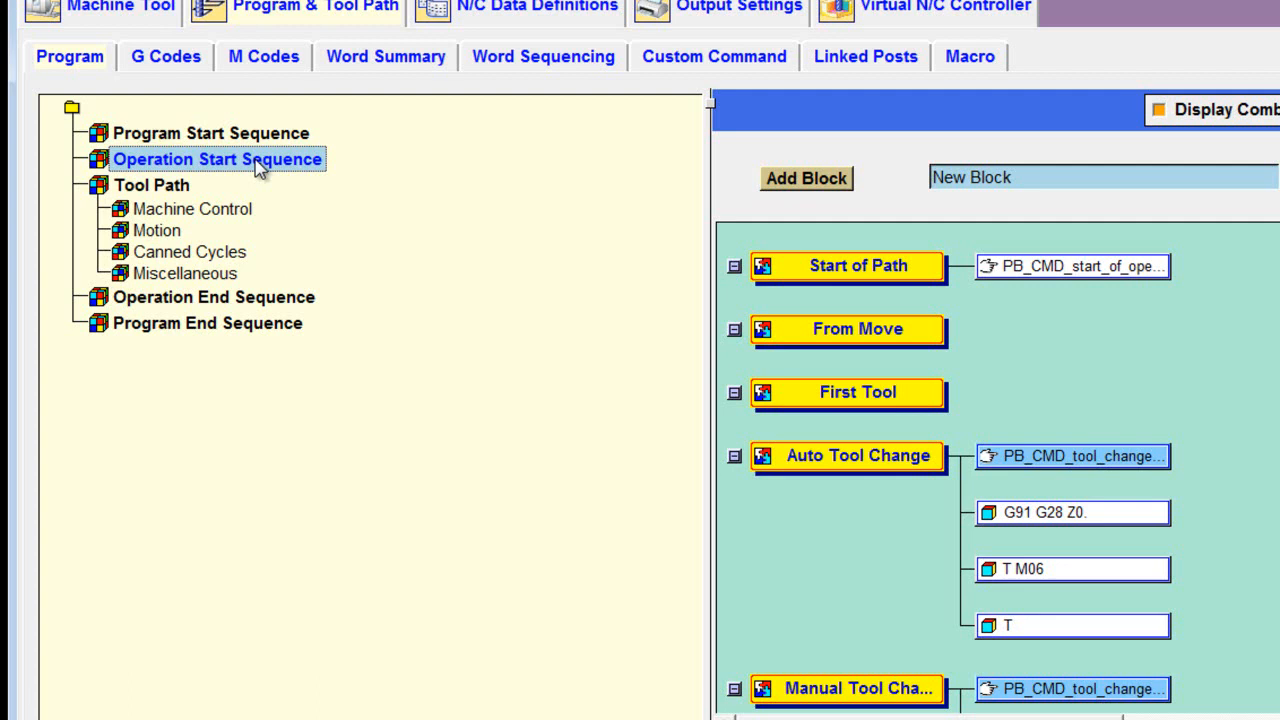
left_click(280, 140)
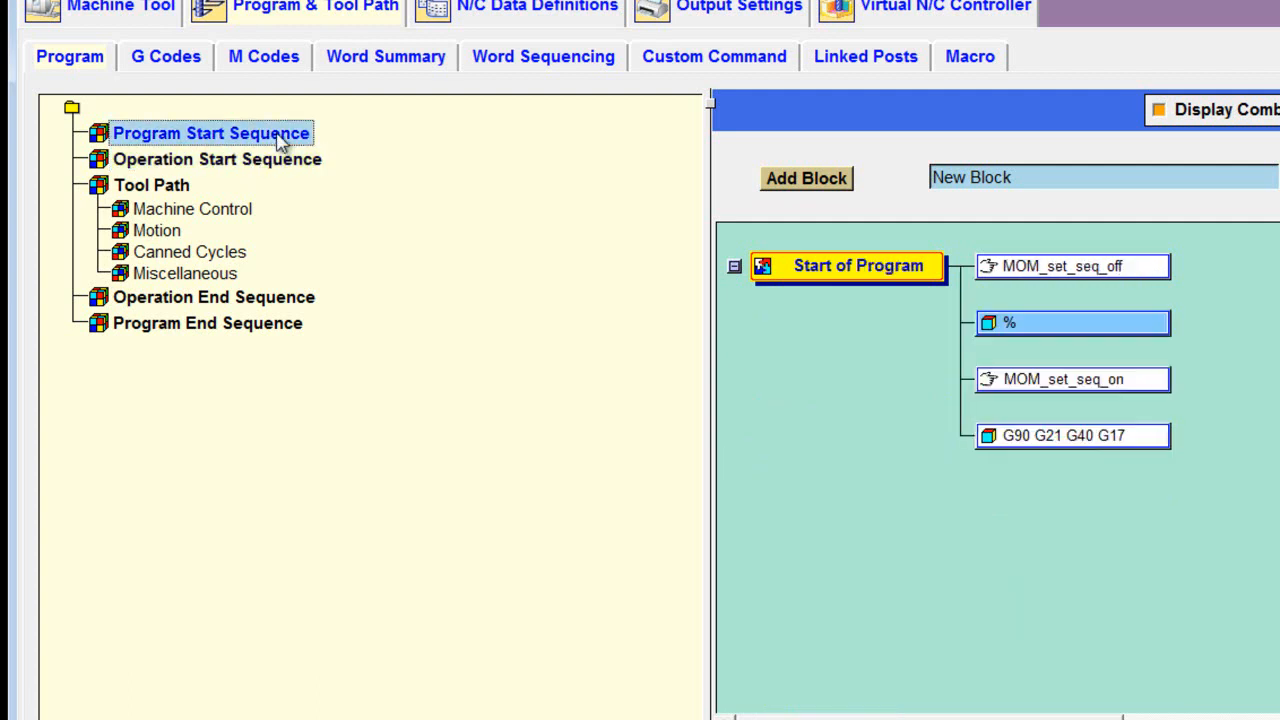
left_click(287, 163)
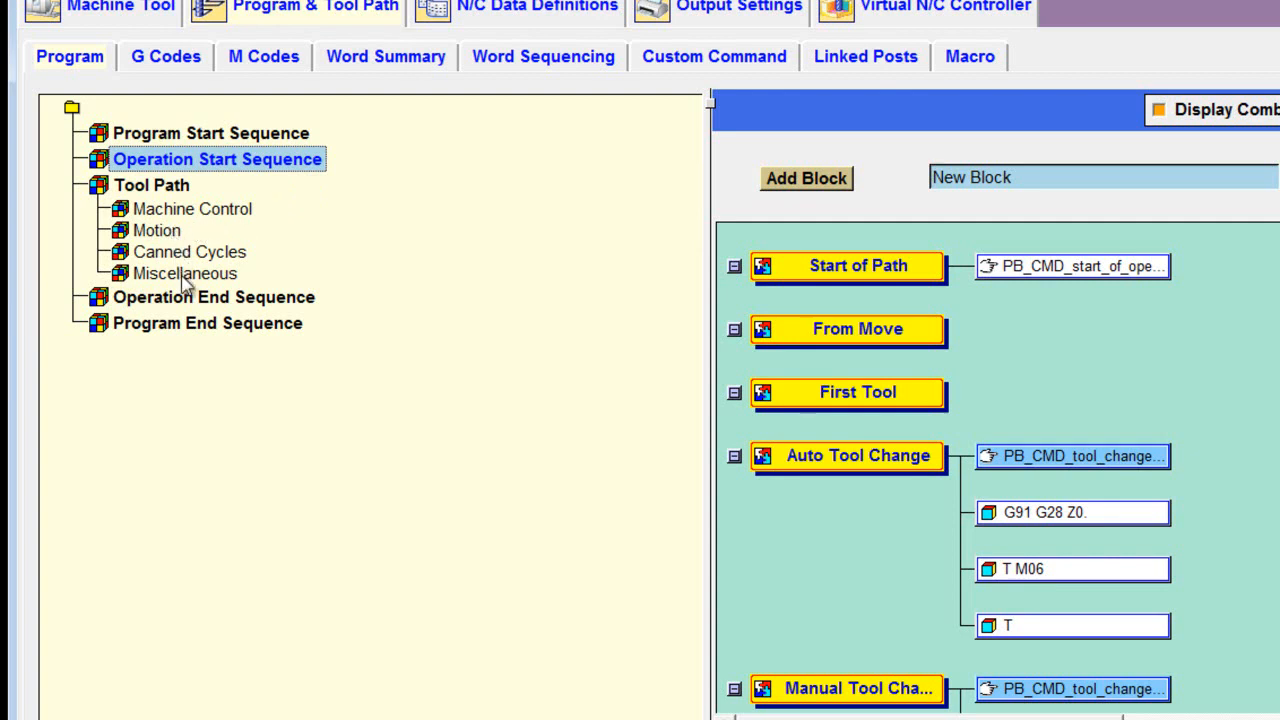
left_click(284, 308)
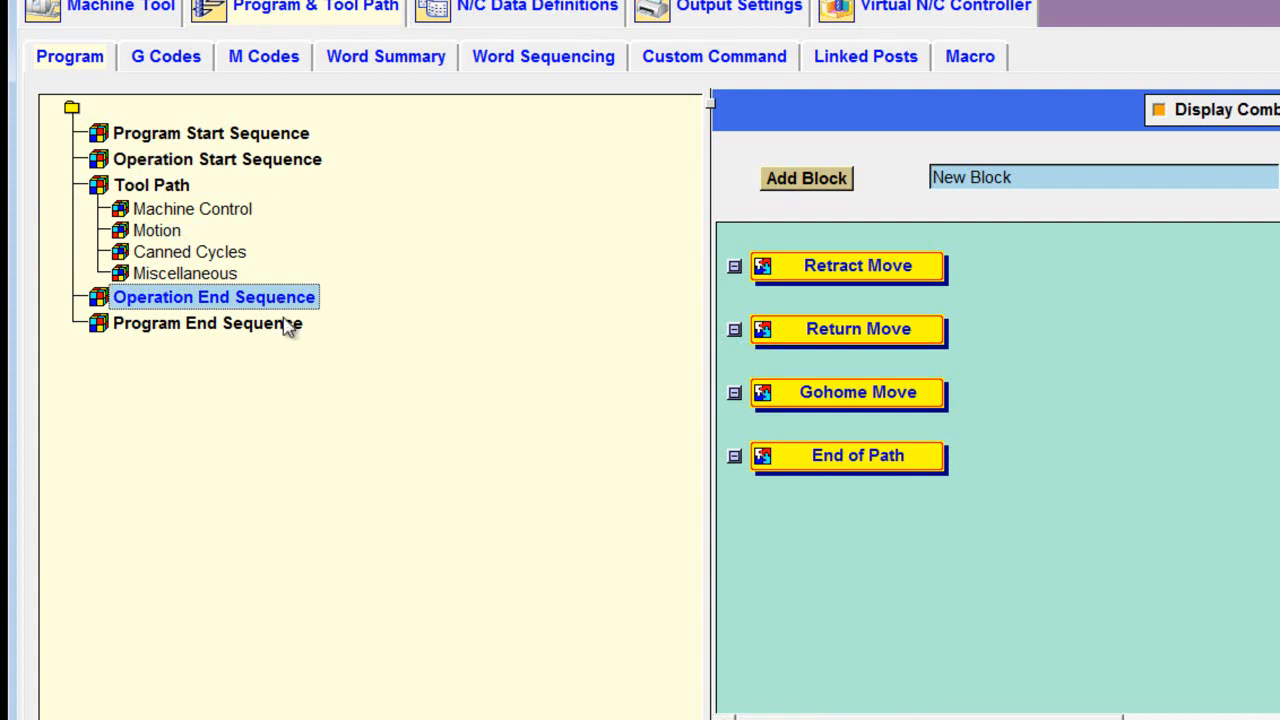
left_click(288, 324)
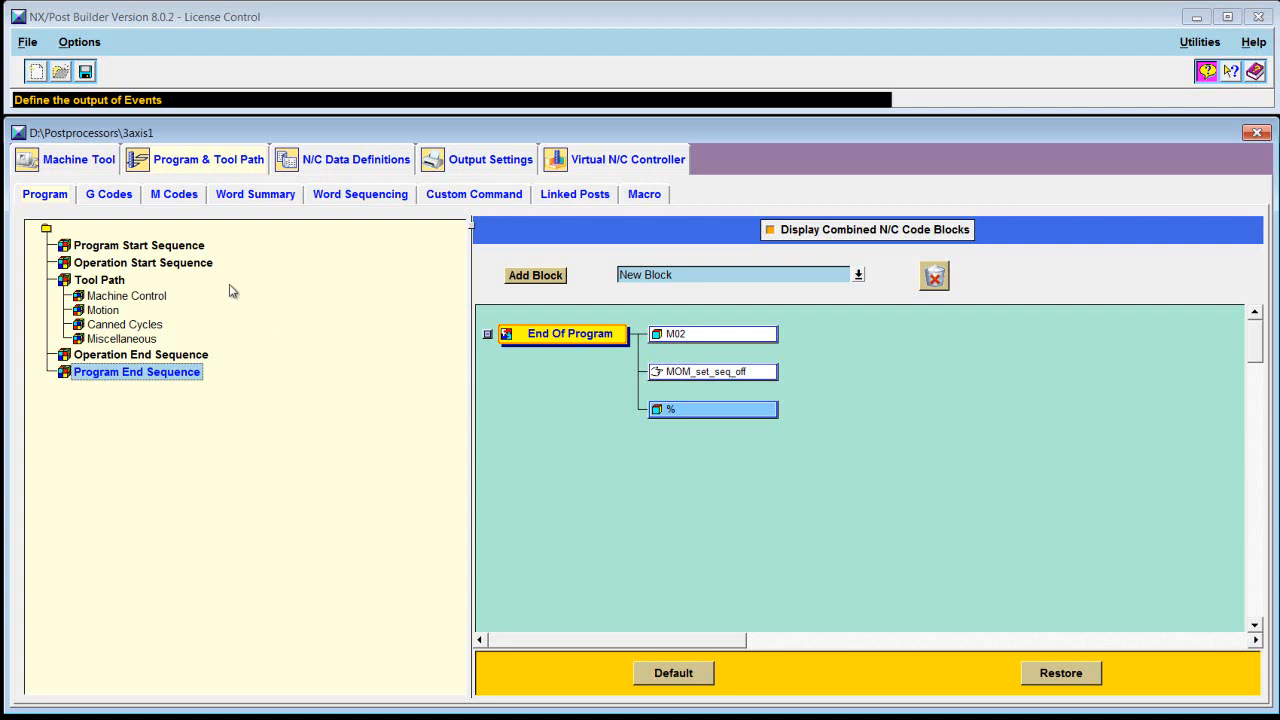
- Remove the G40 word from the G90 G21 G40 G17 block in the Program Start Sequence
left_click(184, 249)
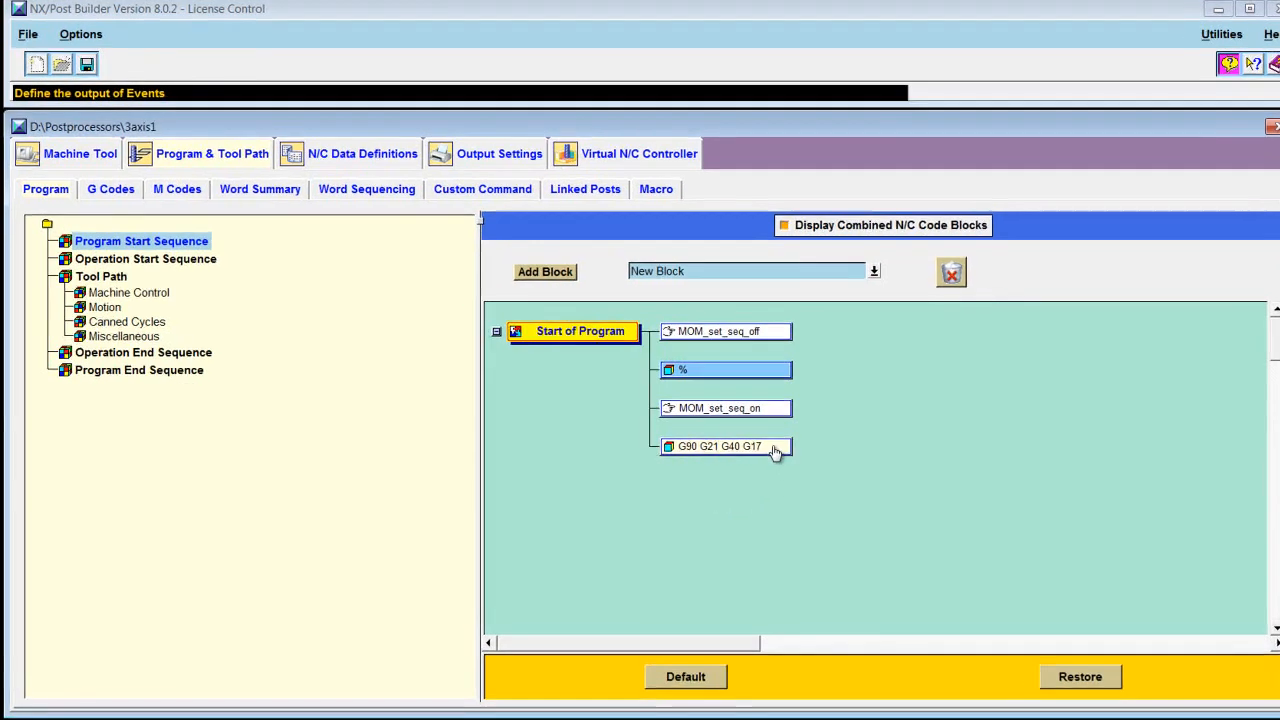
left_click(775, 452)
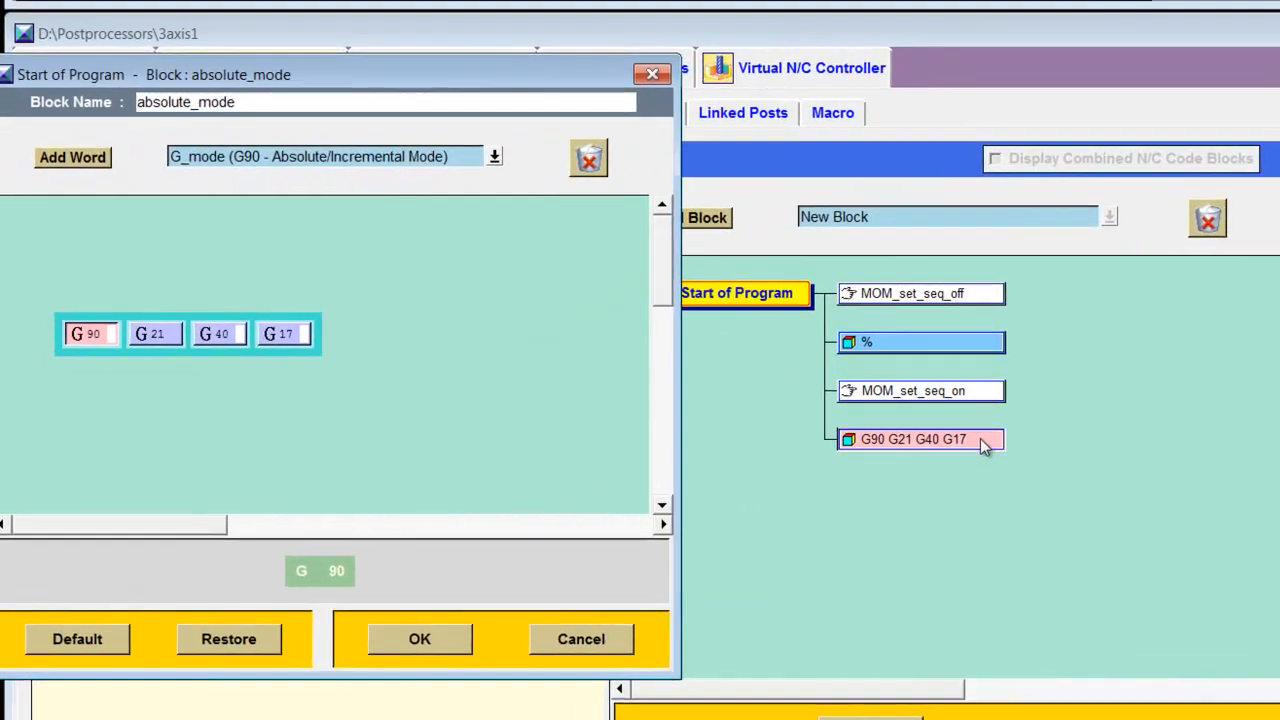
left_click_drag(419, 156, 484, 159)
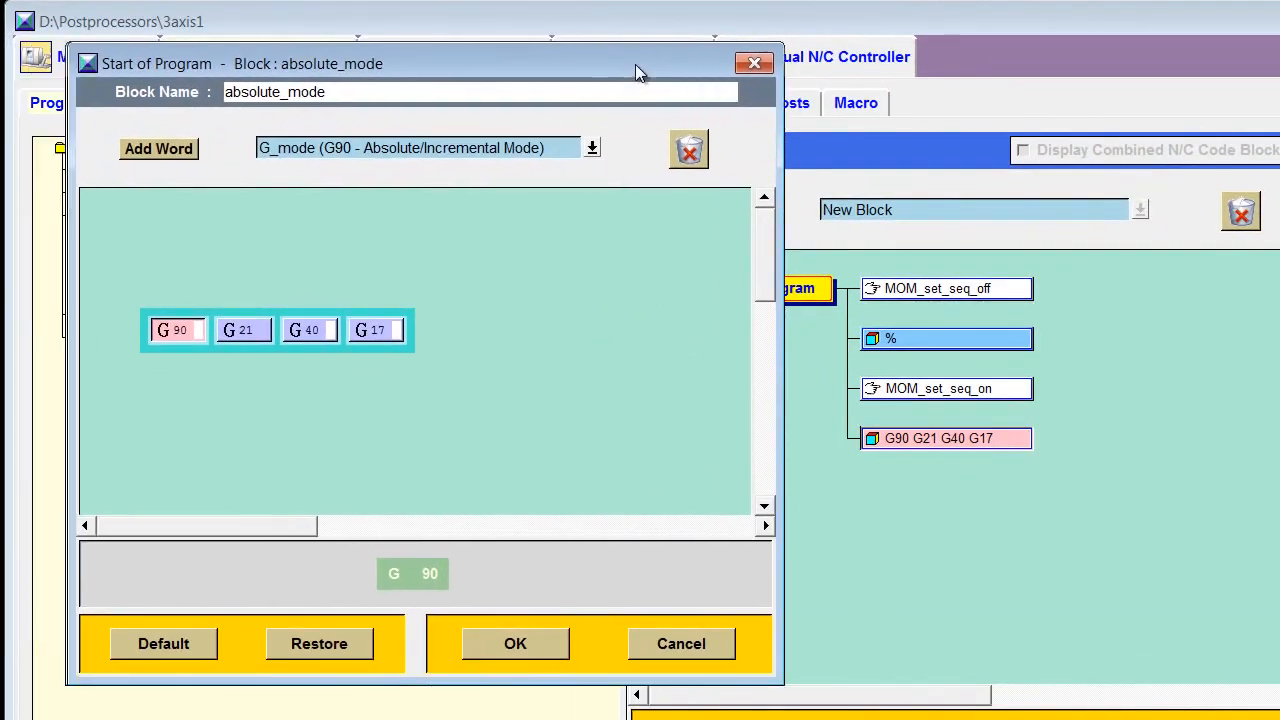
left_click_drag(635, 64, 665, 60)
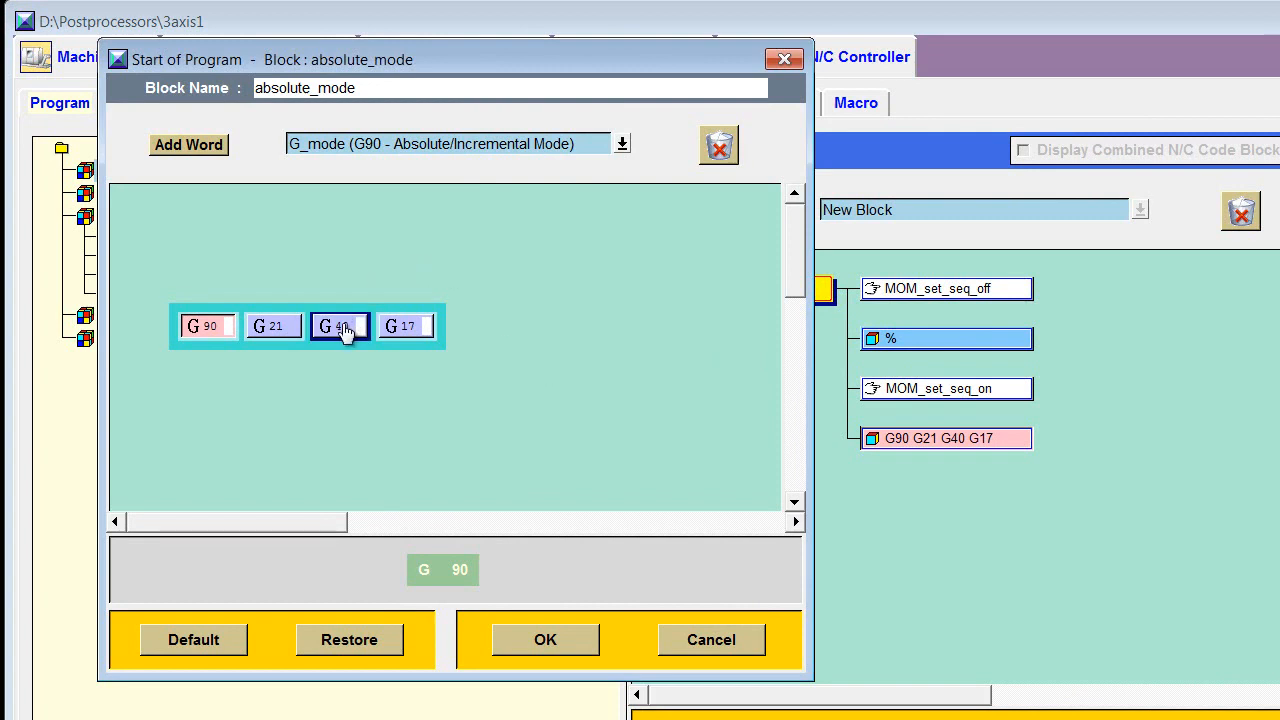
left_click_drag(343, 330, 726, 147)
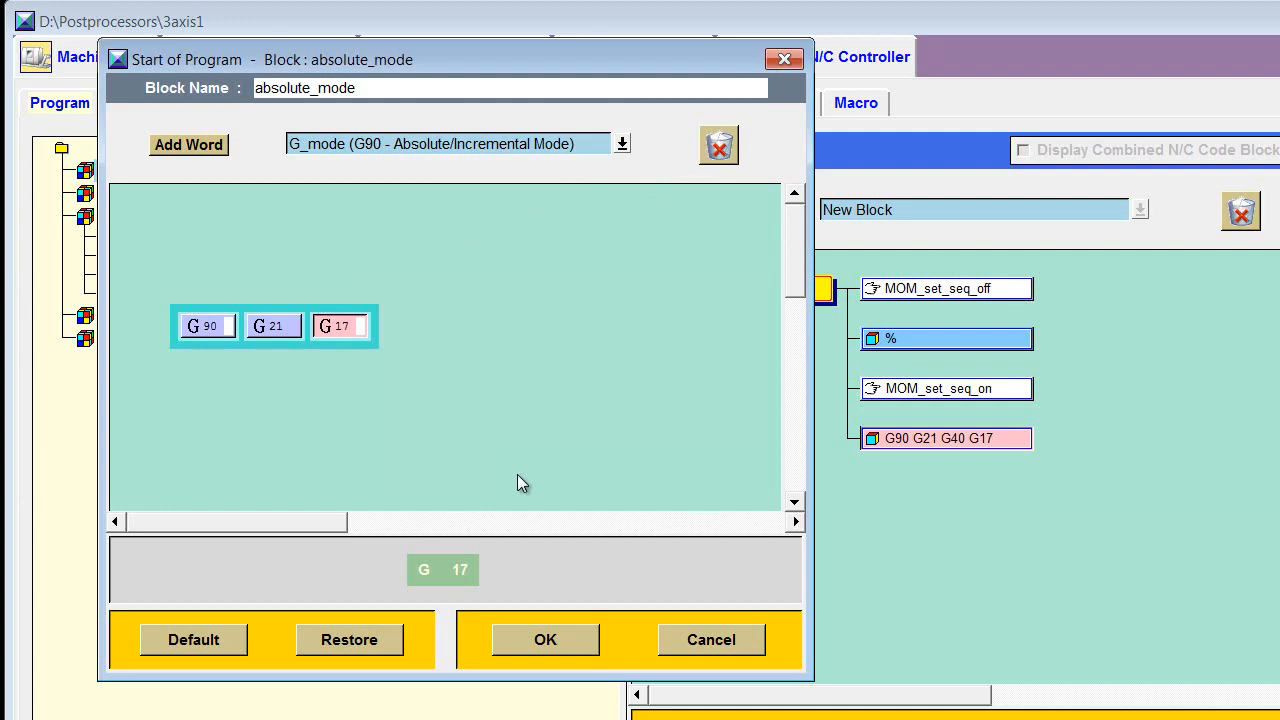
left_click(580, 647)
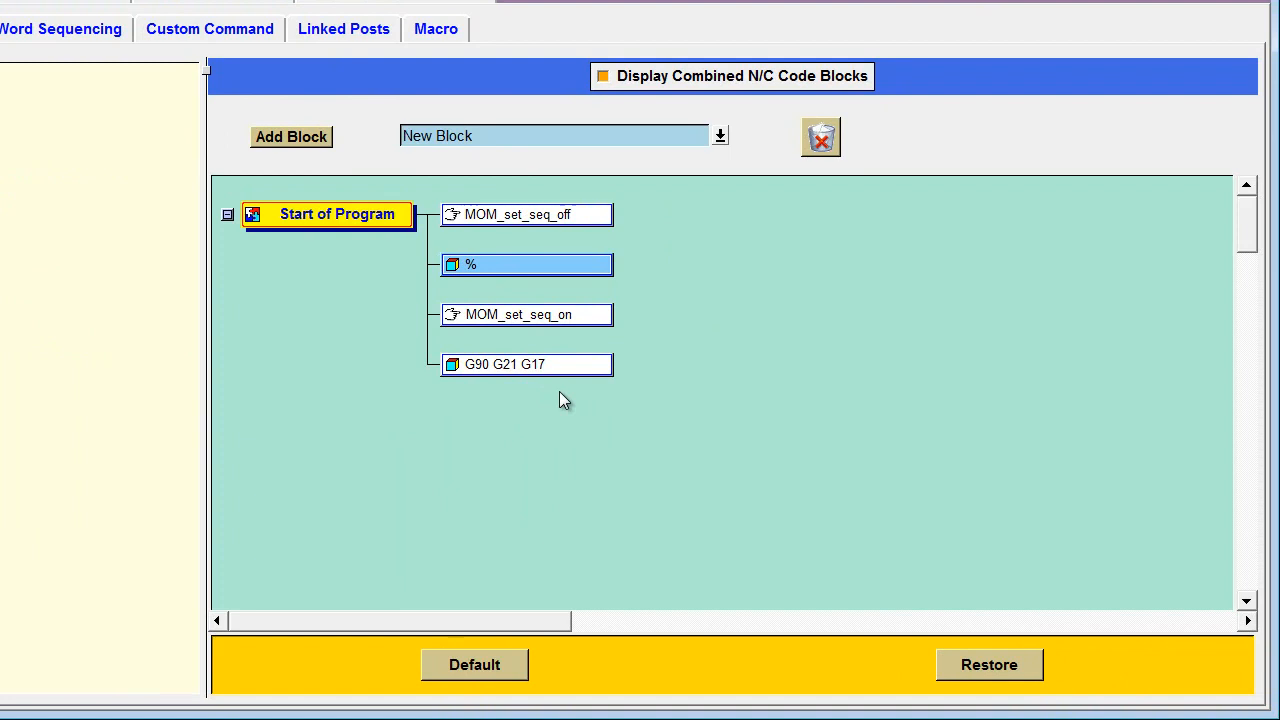
- Look through the available block types and add a New Block after G90 G21 G17 under Start of Program
left_click(720, 136)
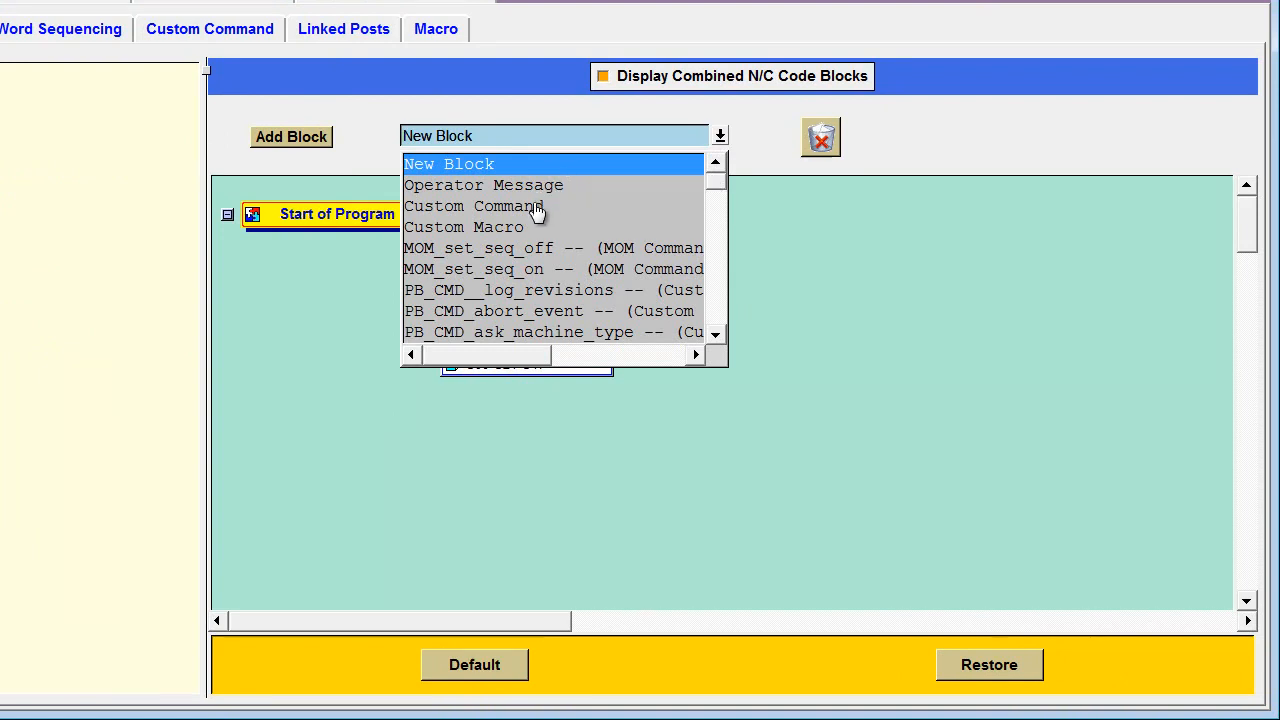
left_click_drag(716, 192, 722, 256)
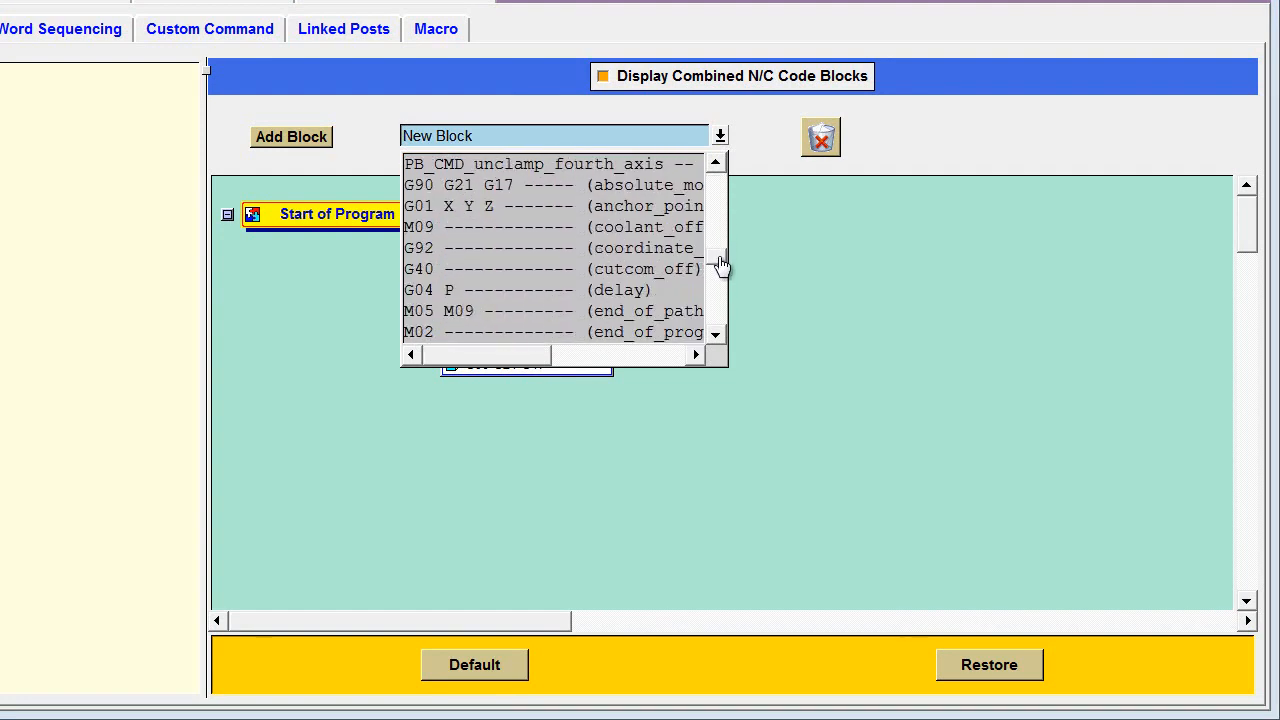
left_click_drag(722, 263, 723, 271)
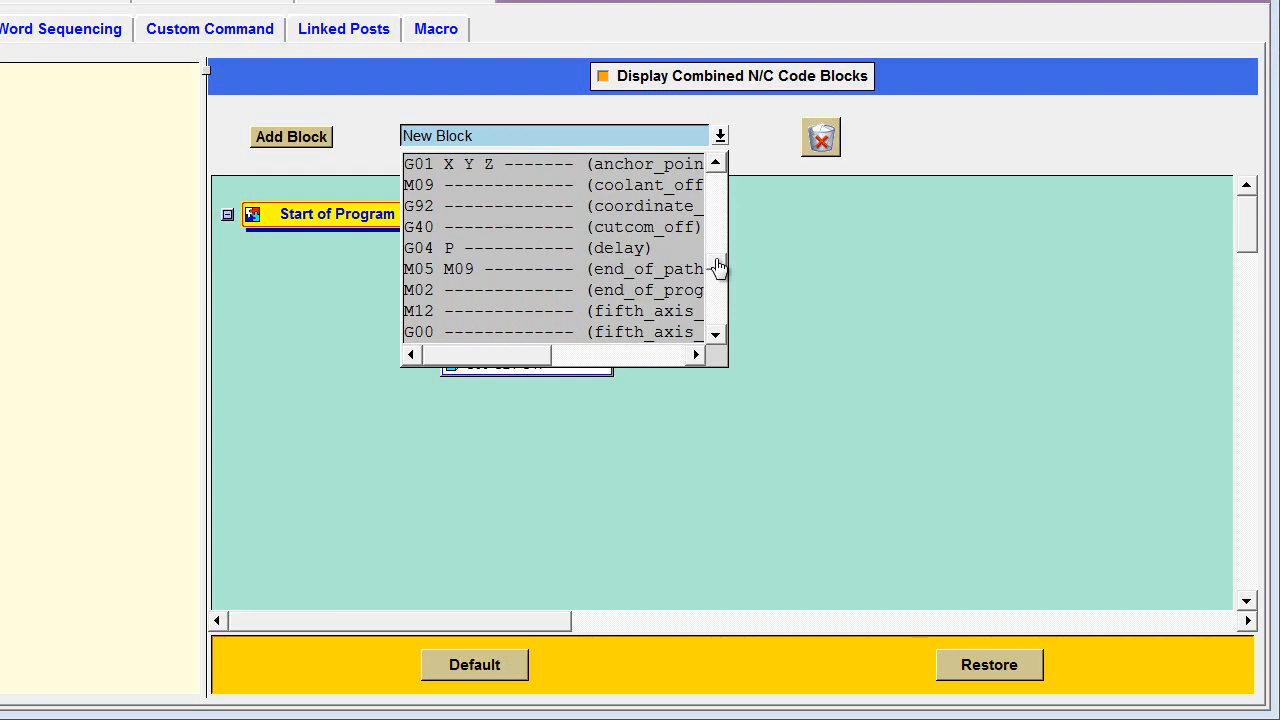
left_click_drag(718, 266, 703, 180)
left_click(481, 172)
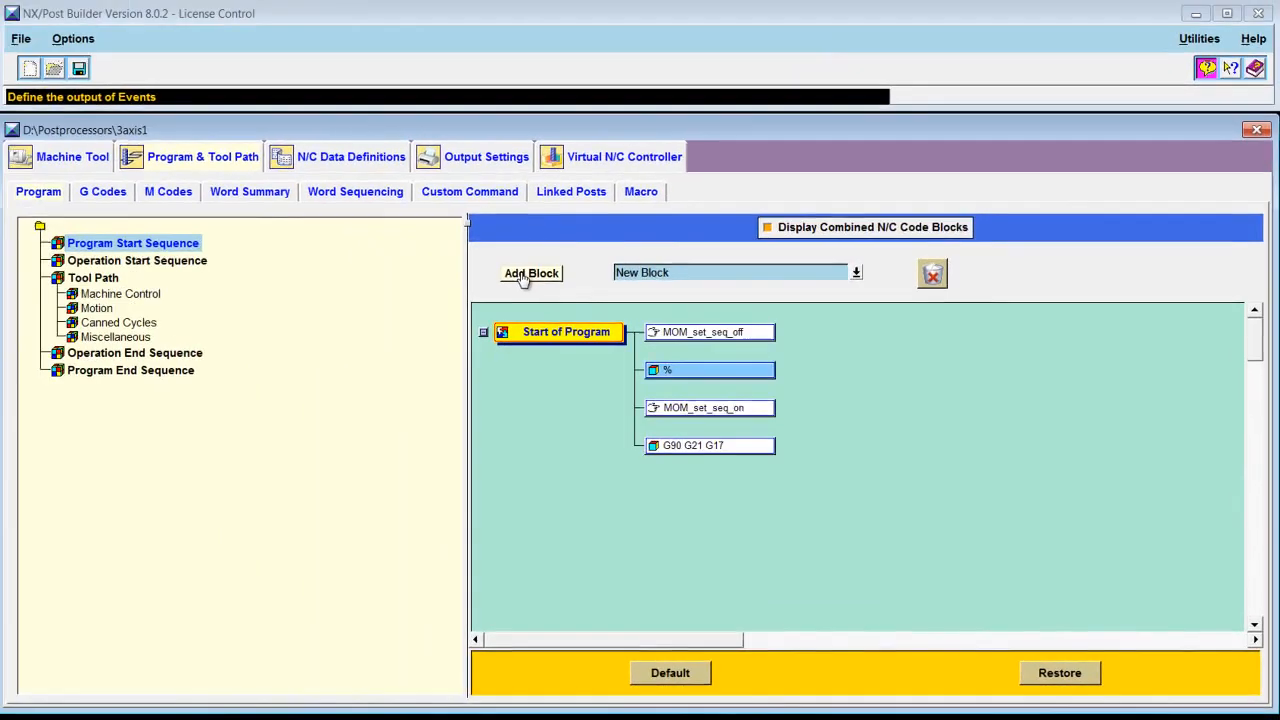
left_click_drag(522, 278, 779, 460)
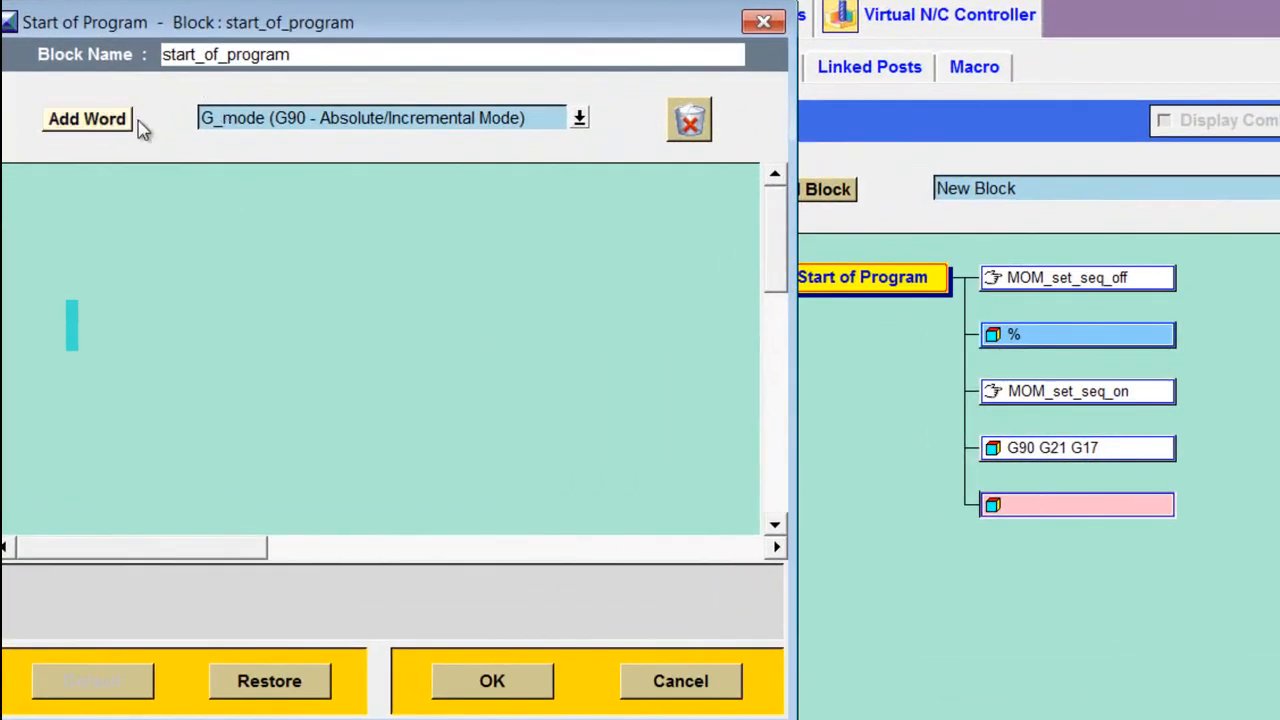
- Name the new block cutter_comp_off
left_click(298, 55)
left_click_drag(298, 55, 162, 55)
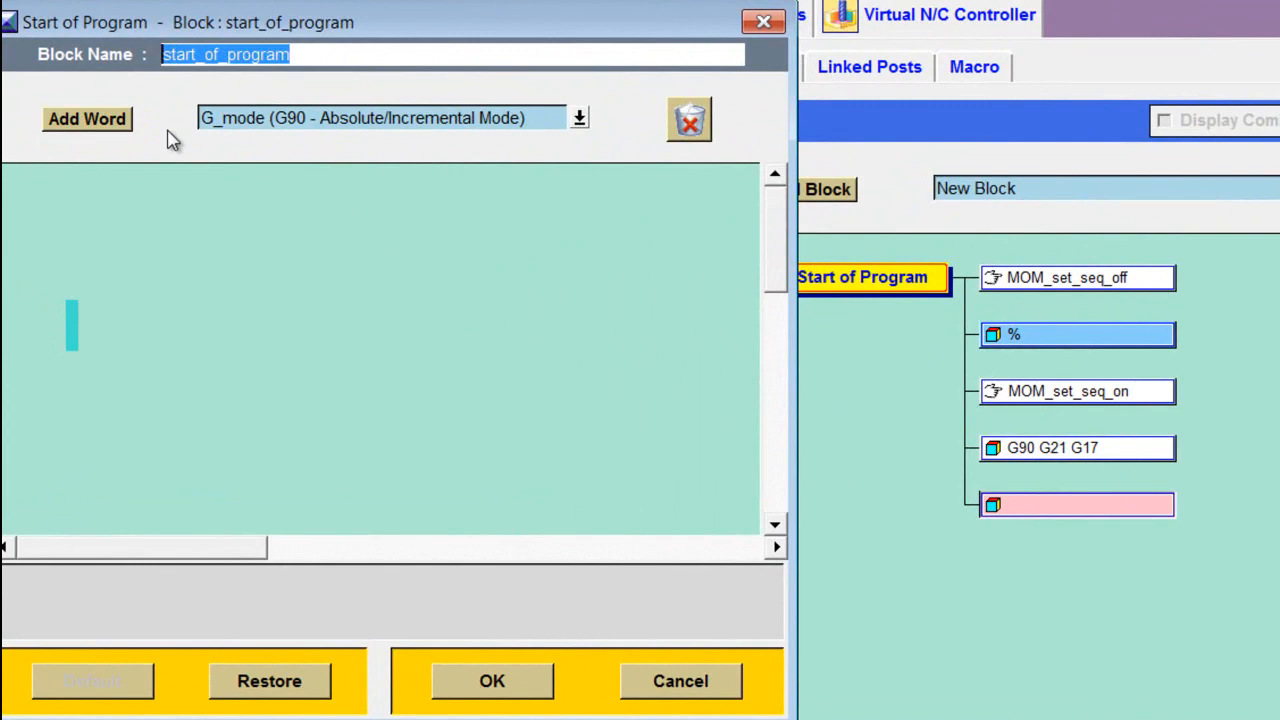
type("cutter")
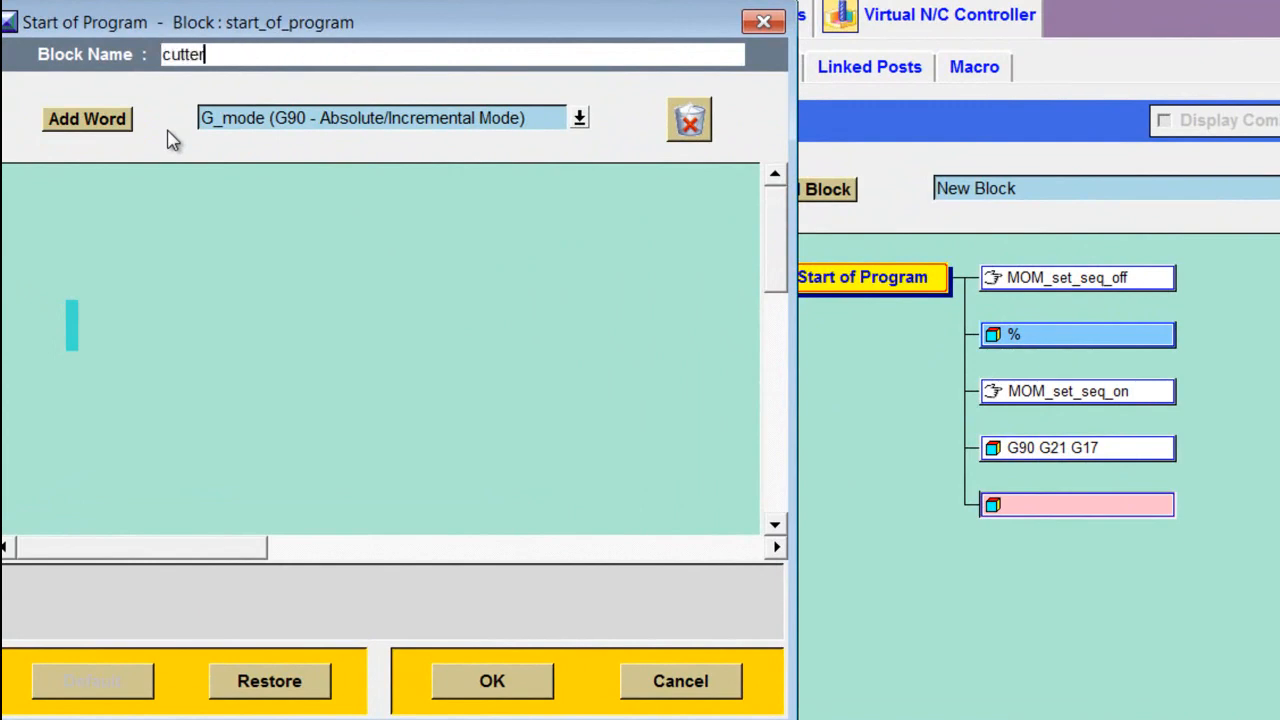
type("_comp_off")
- Add the G_cutcom word G40-Cutcom Off to the cutter_comp_off block and accept the block
left_click(580, 119)
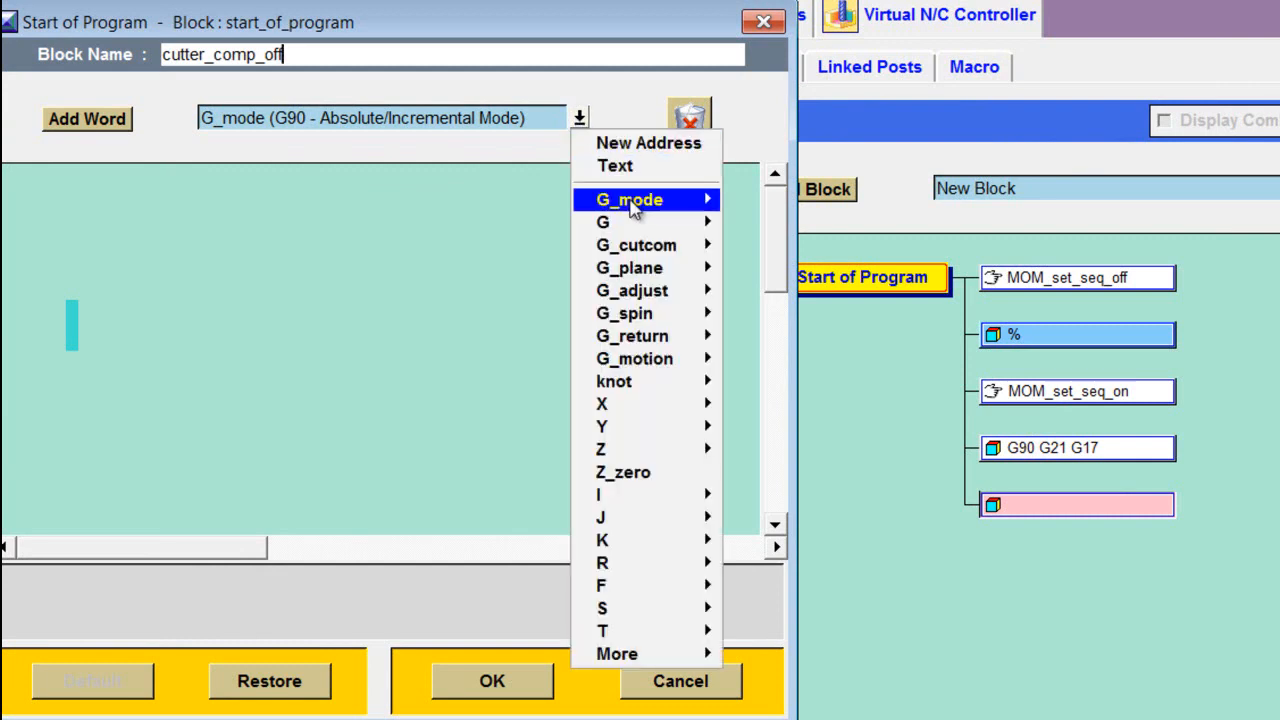
mouse_move(632, 207)
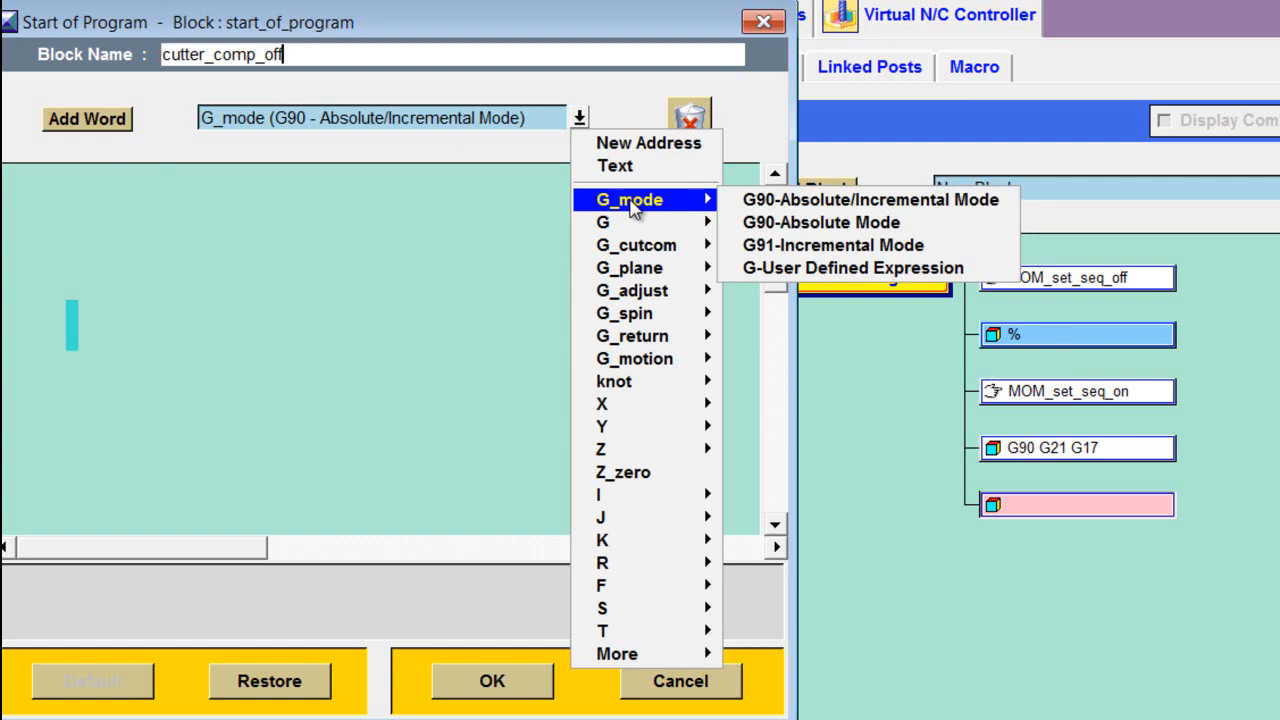
mouse_move(637, 229)
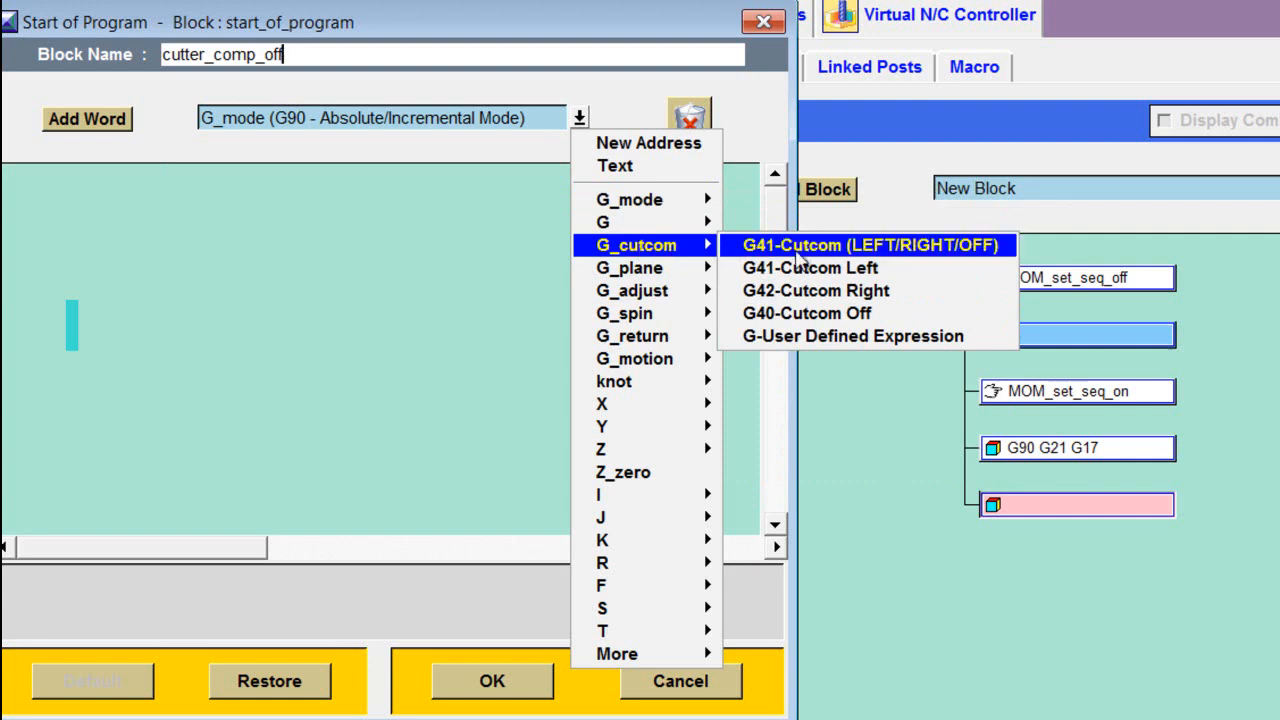
left_click(851, 318)
left_click_drag(109, 137, 97, 340)
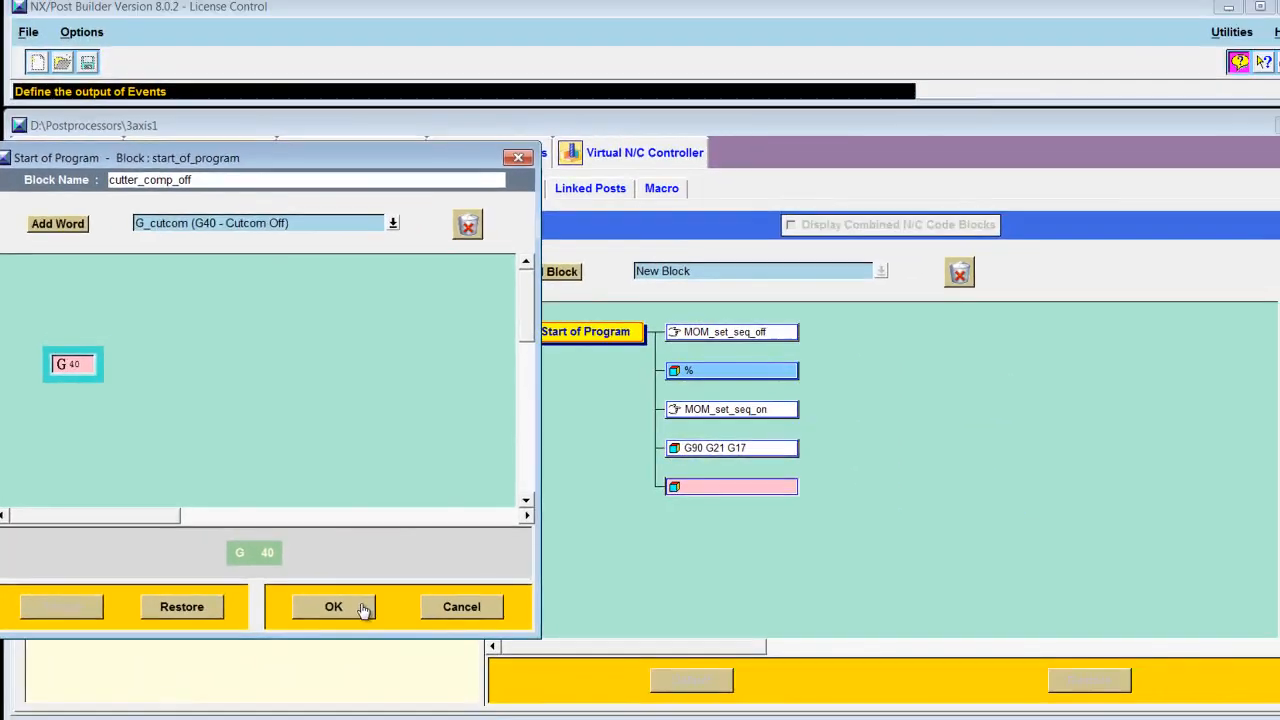
left_click(530, 672)
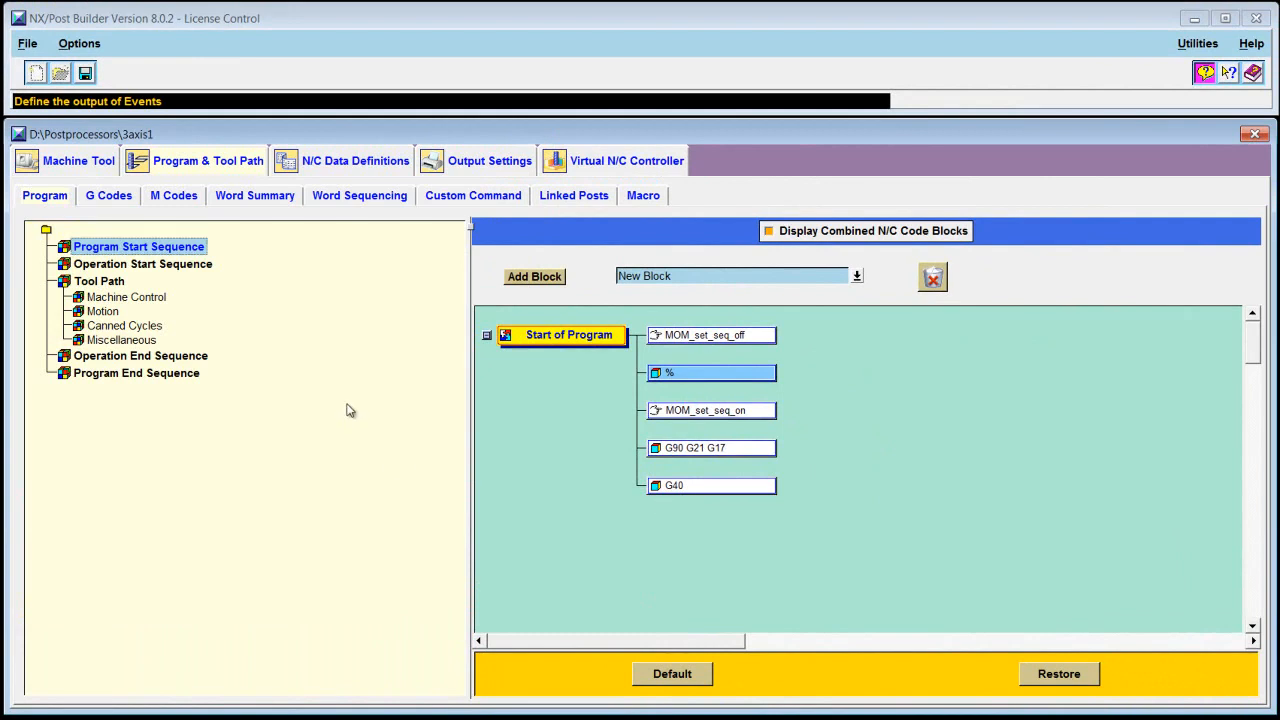
- Save the postprocessor, switch to CAM Express and postprocess FACE_MILLING_AREA_1 with 3axis1
left_click(86, 73)
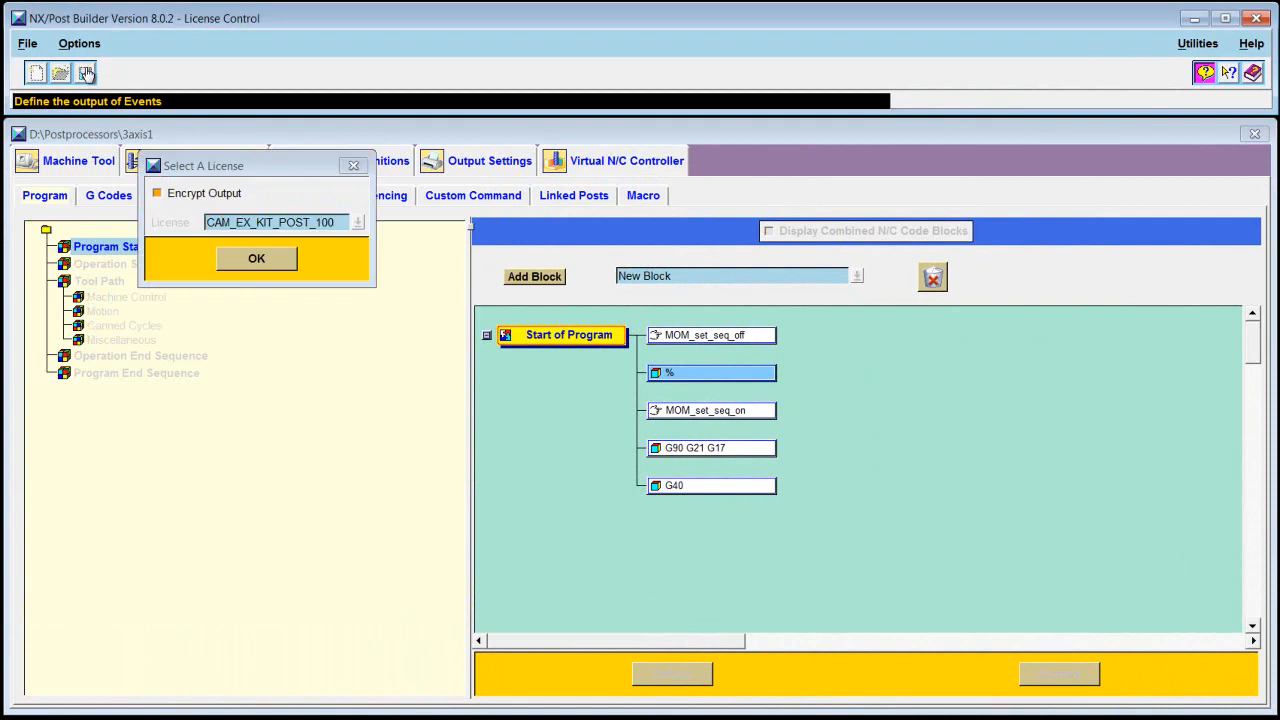
left_click(247, 259)
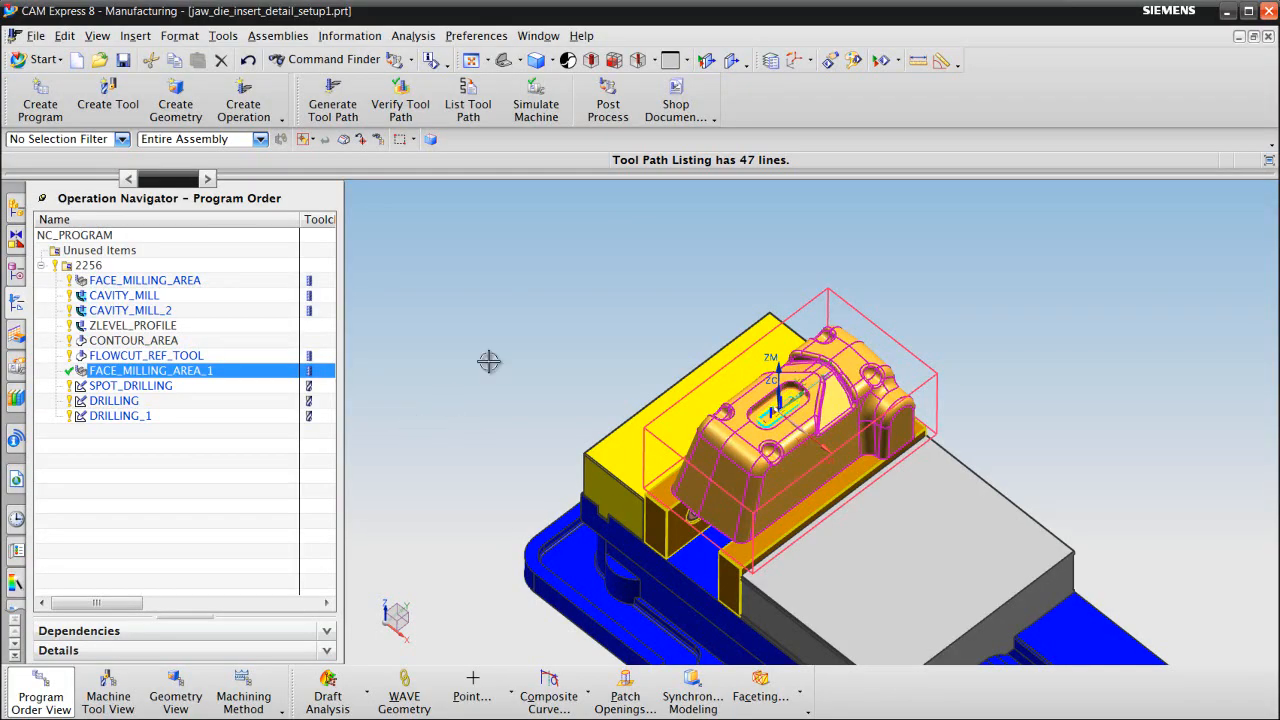
left_click(608, 106)
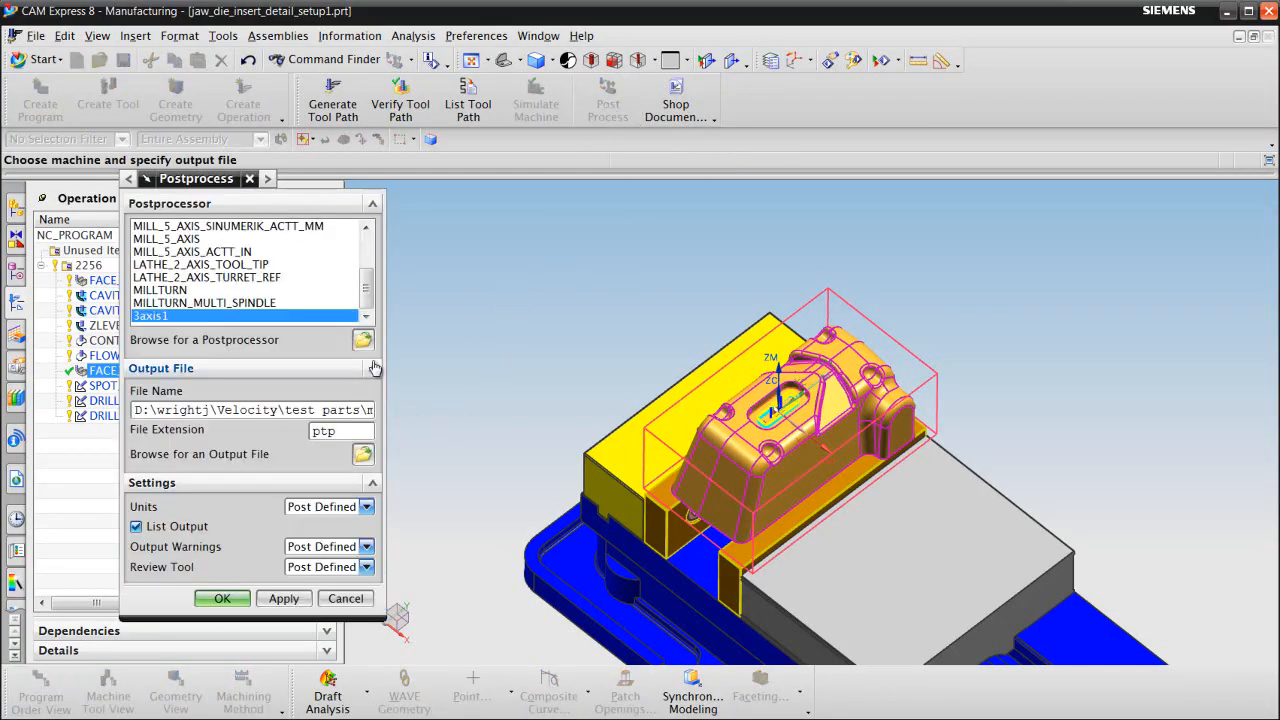
left_click(222, 598)
left_click(468, 447)
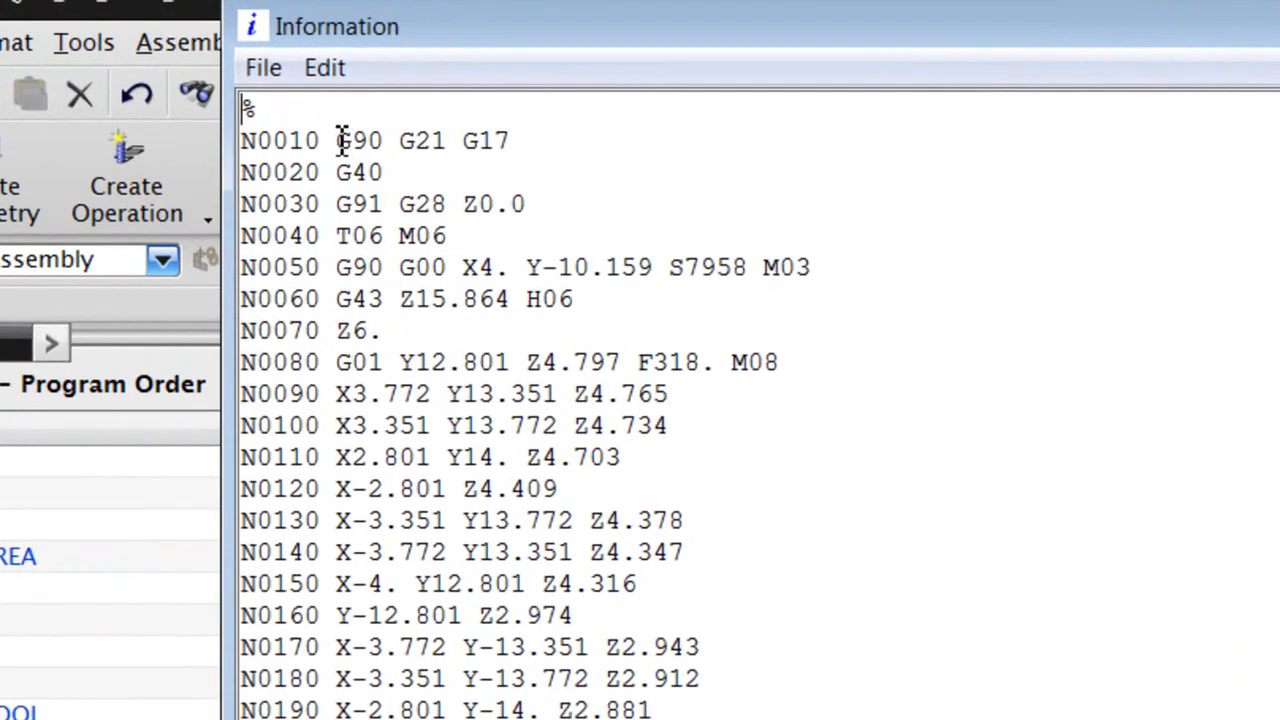
- Examine how the G90 G21 G17 and G40 codes are output at the start of the listing, and close it
left_click_drag(520, 140, 337, 138)
left_click(390, 174)
left_click_drag(390, 174, 340, 172)
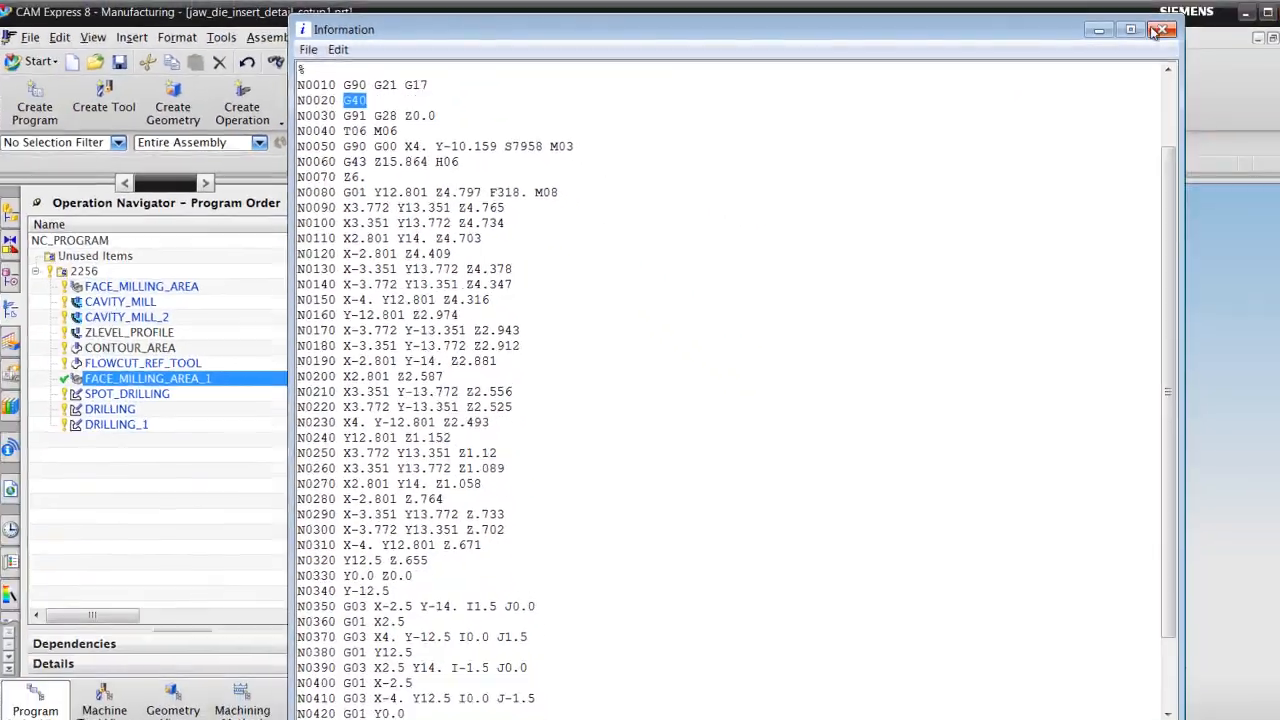
left_click(1142, 29)
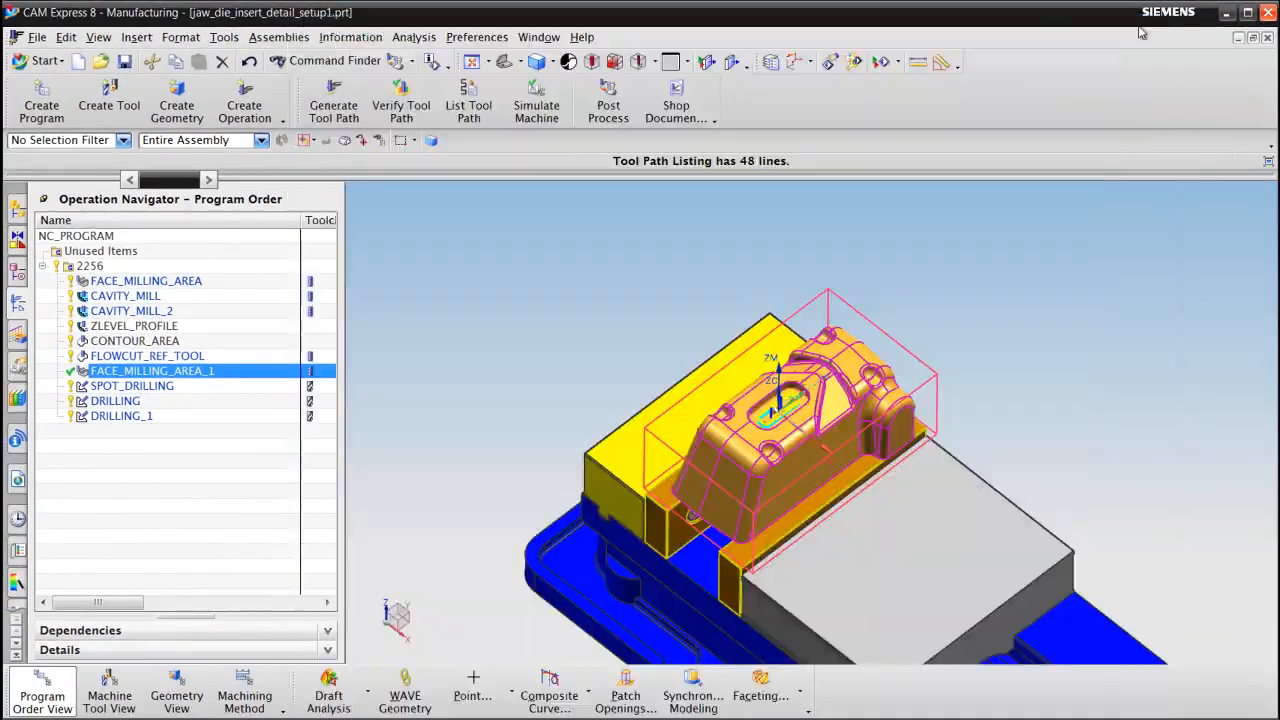
- Switch to Post Builder, open the cutter_comp_off block and view the options available for its G40 word
left_click(1226, 13)
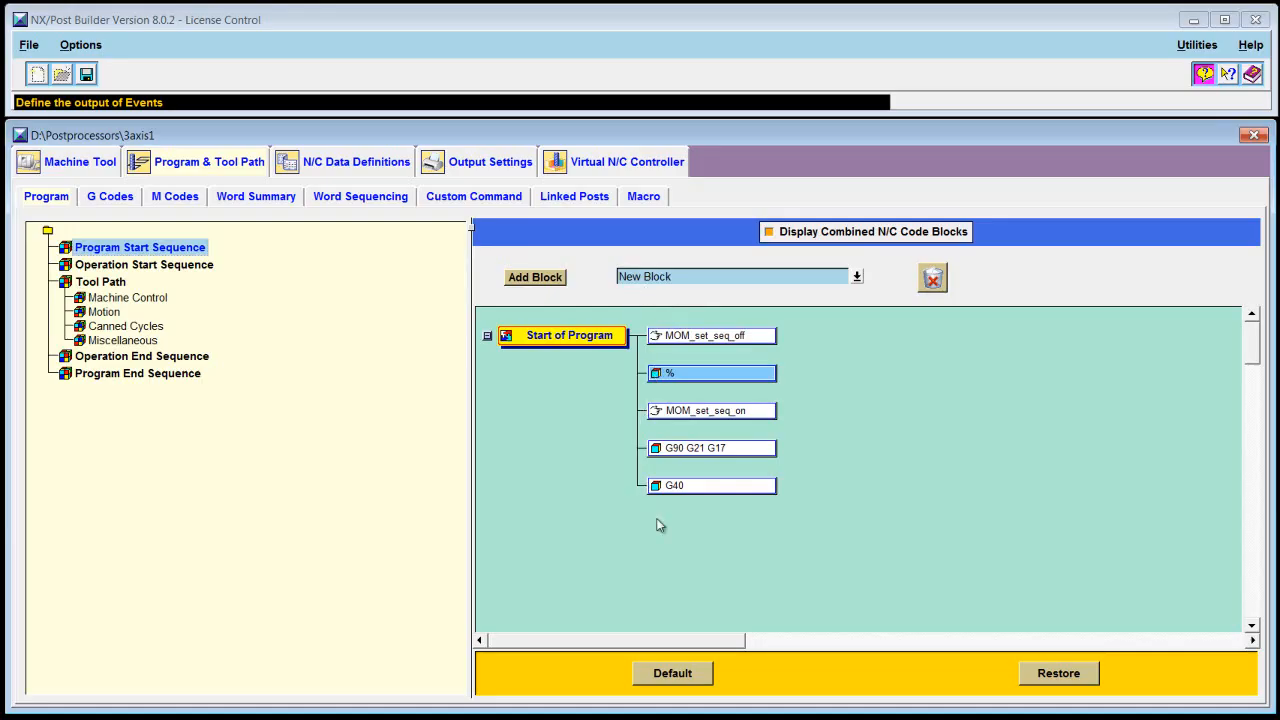
double_click(695, 490)
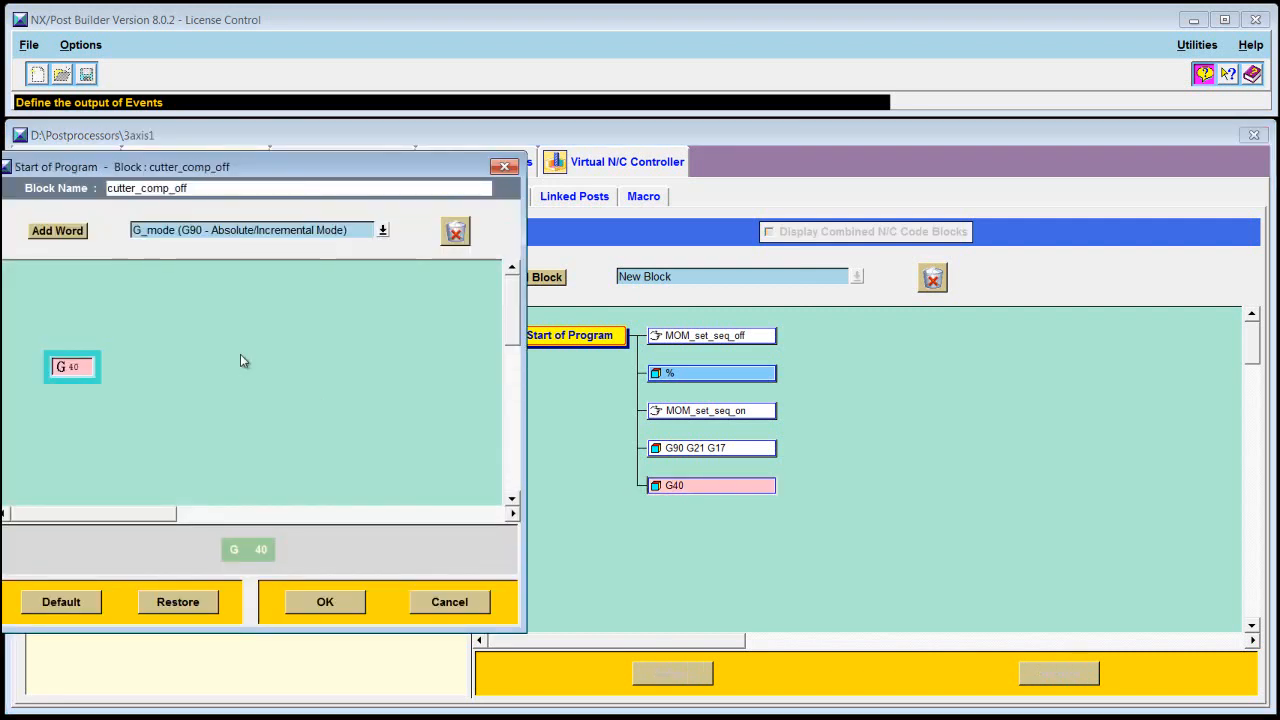
left_click_drag(307, 170, 572, 147)
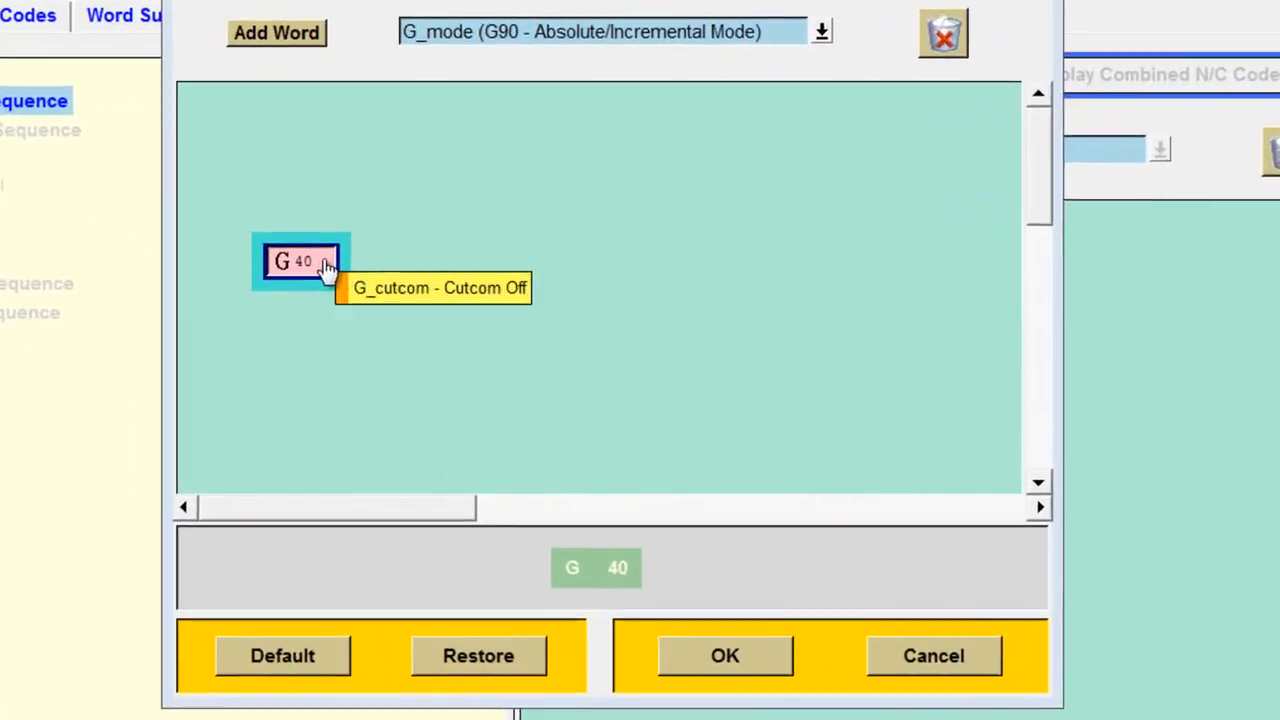
right_click(359, 346)
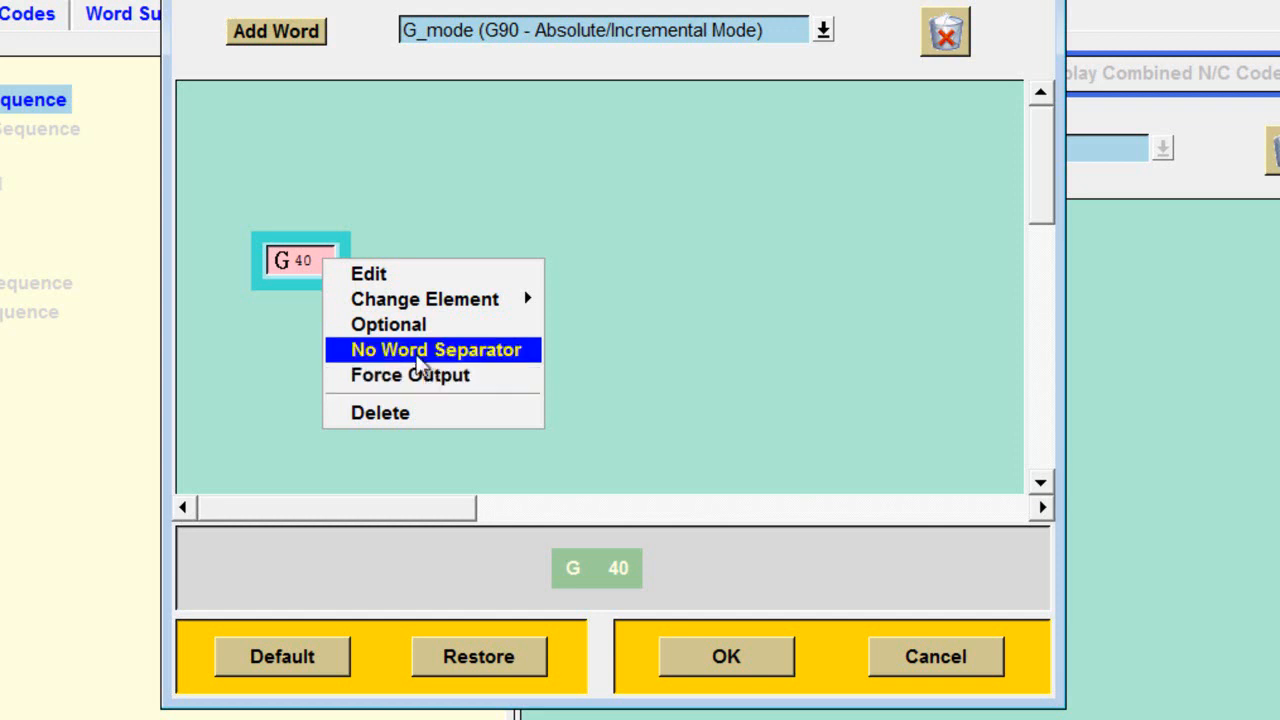
- Examine the definition of the G_cutcom word in the cutter_comp_off block, and close the word and the block
mouse_move(471, 310)
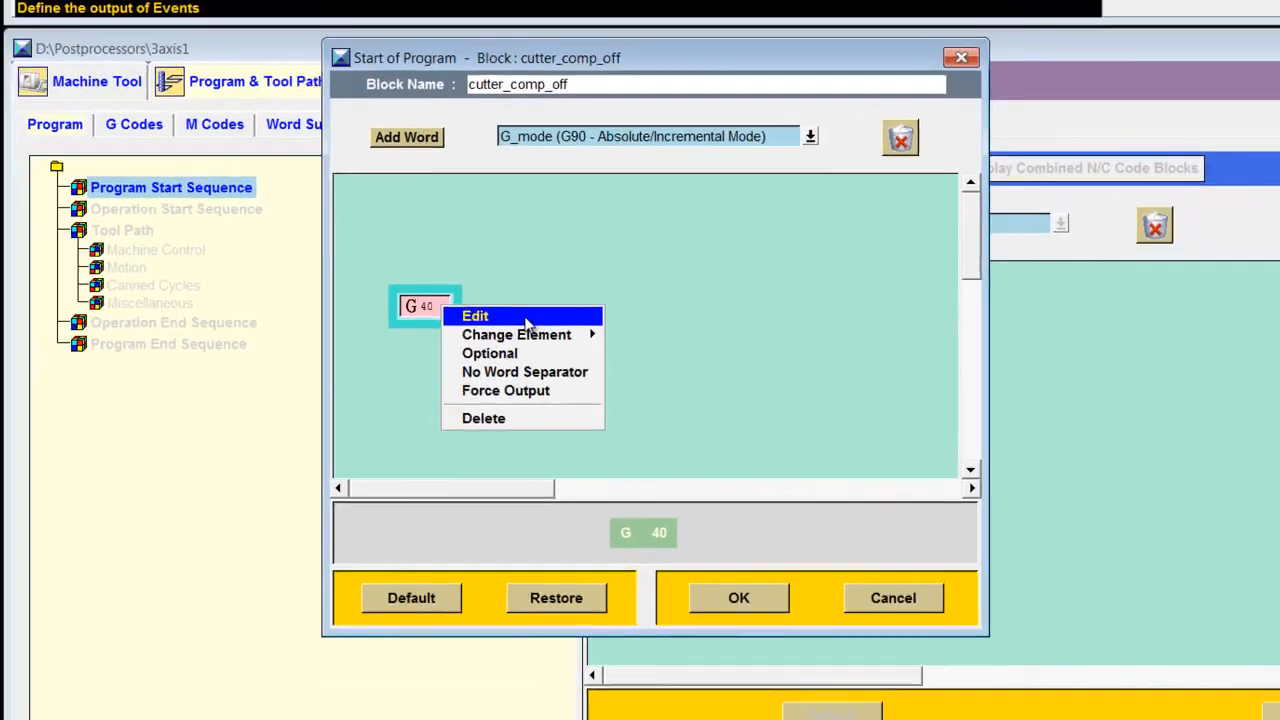
left_click(440, 275)
left_click_drag(274, 89, 624, 22)
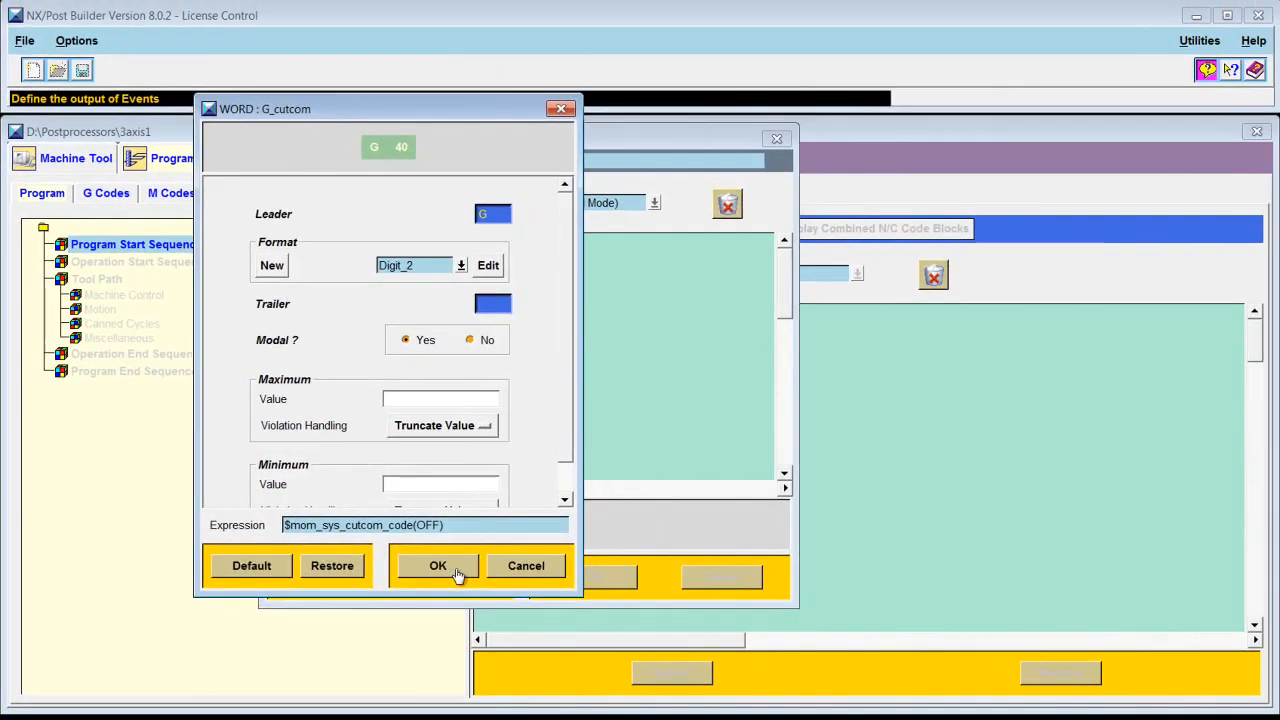
left_click(543, 584)
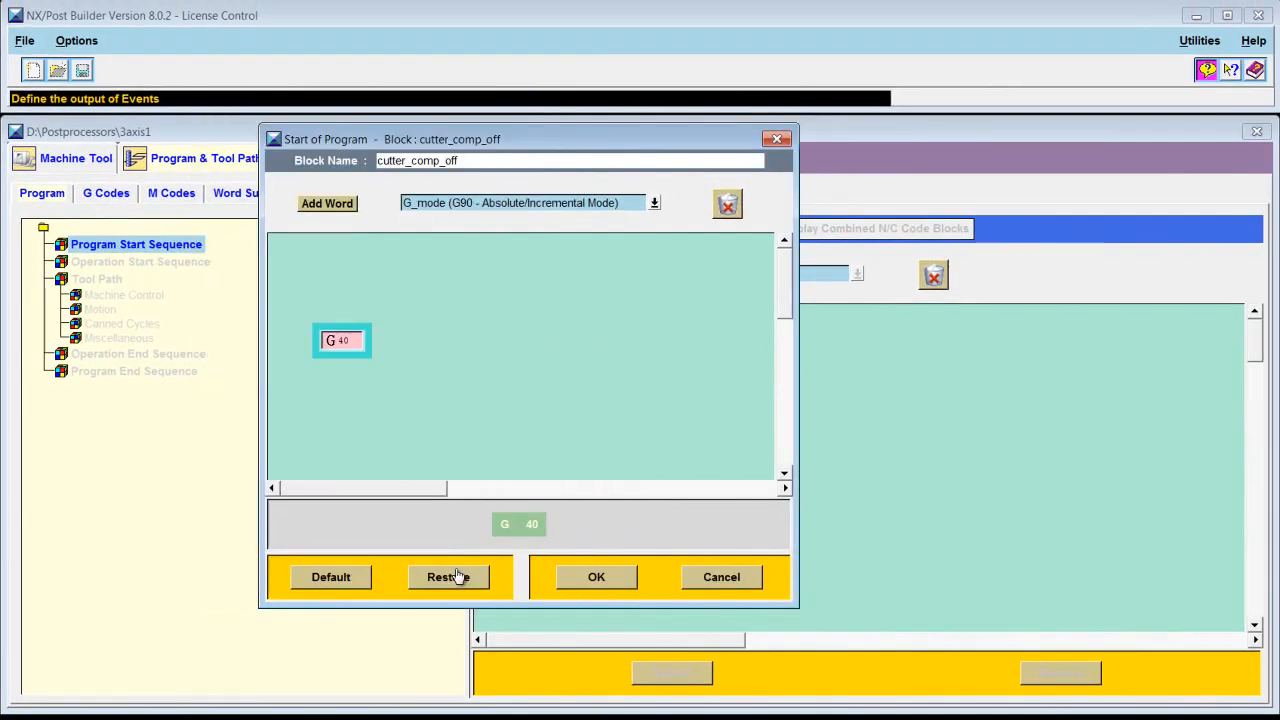
left_click(604, 585)
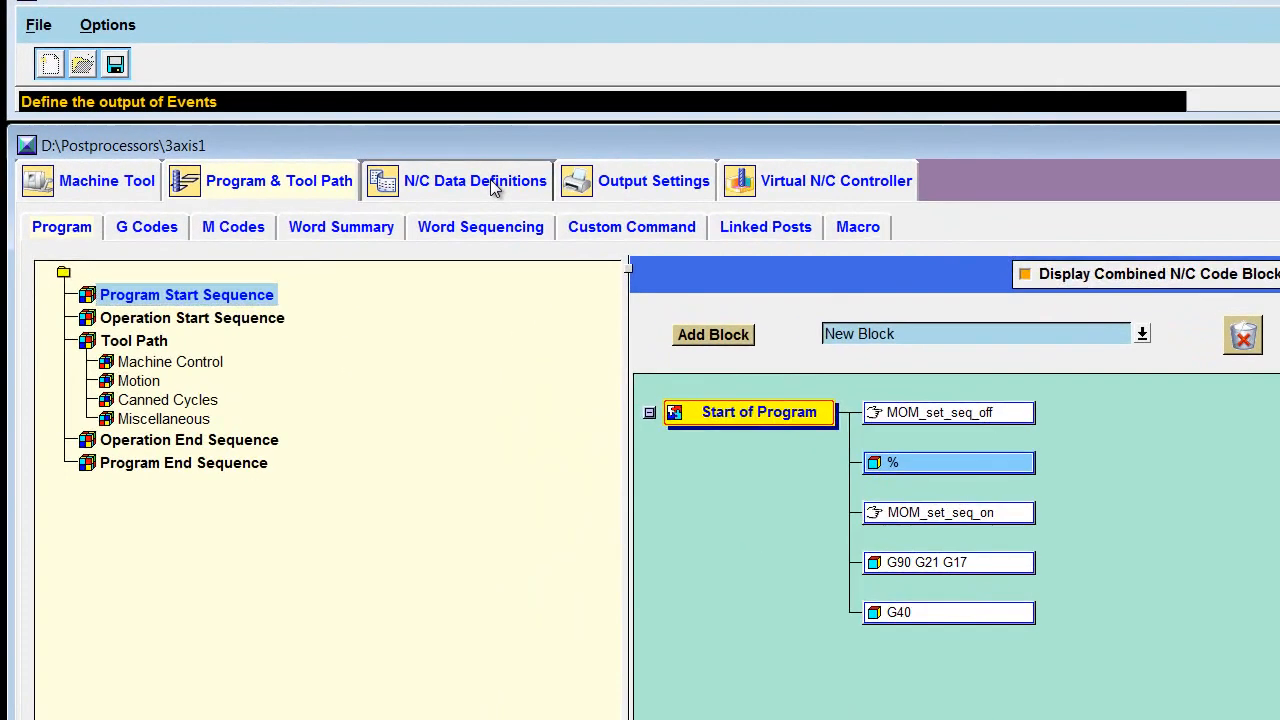
- In the N/C data definitions, set the sequence number start to 1, increment to 1 and frequency to 10
left_click(368, 164)
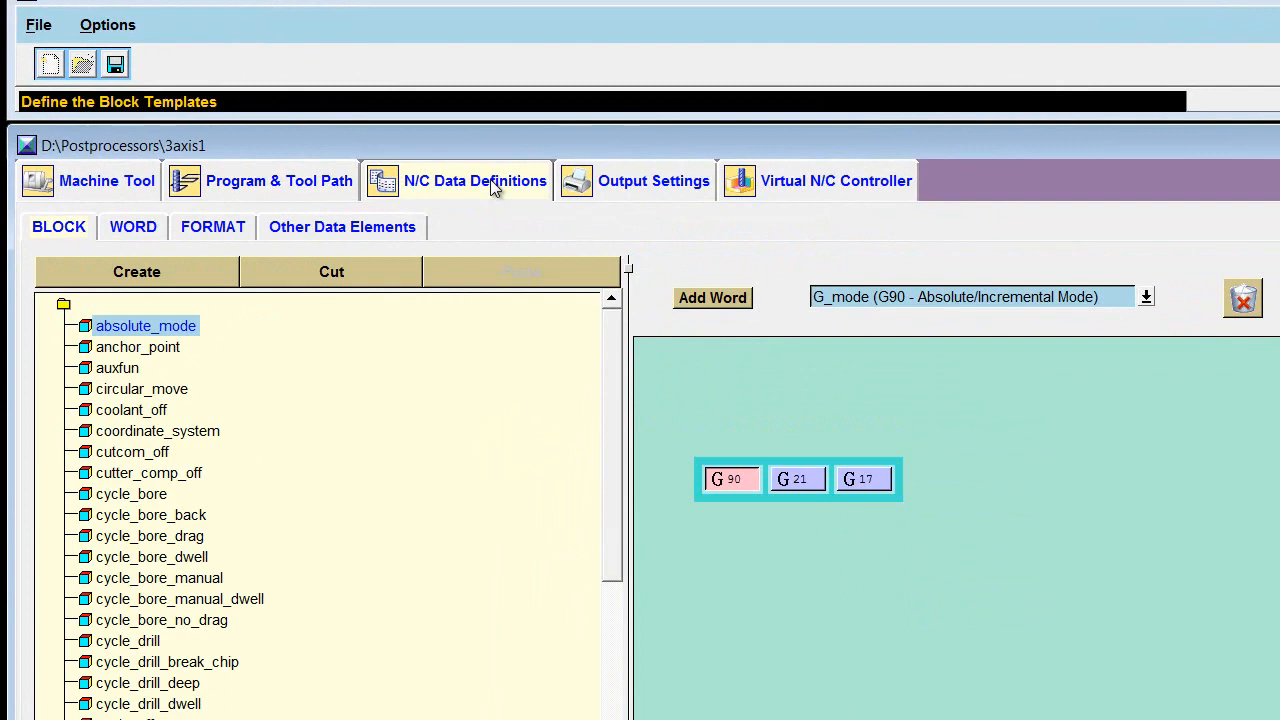
left_click(369, 227)
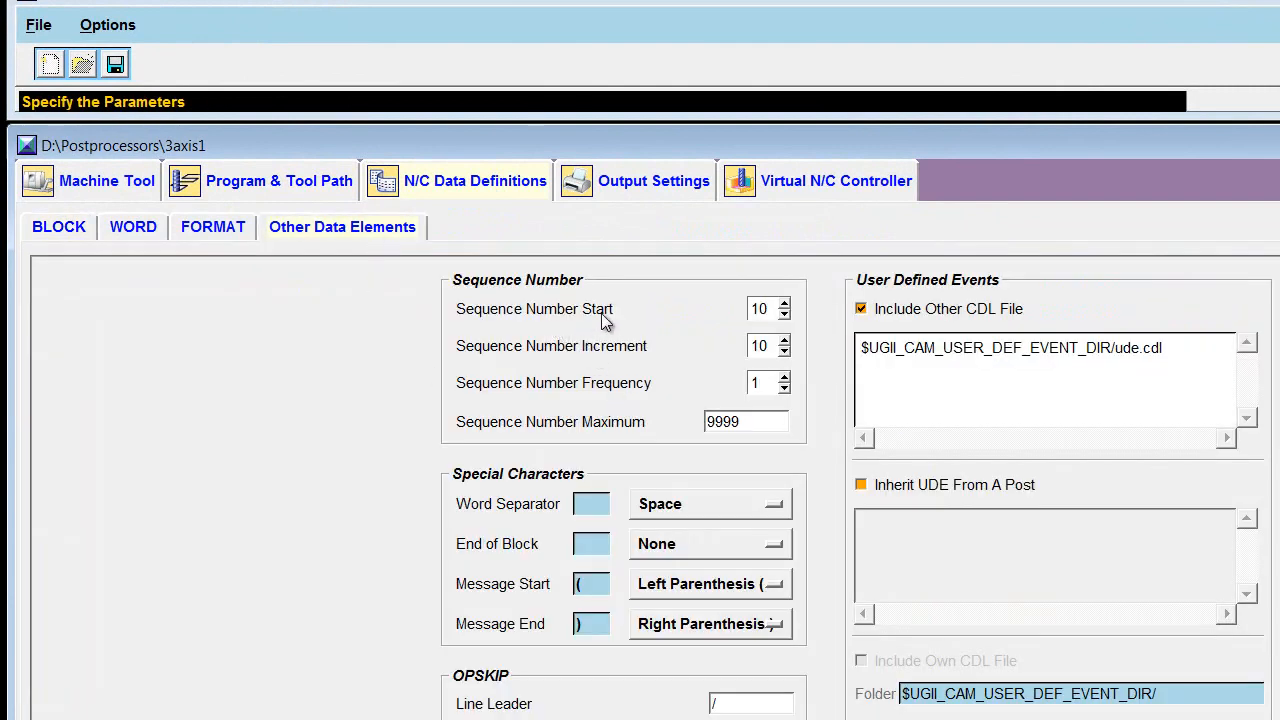
double_click(757, 309)
type("1")
double_click(771, 346)
left_click(763, 388)
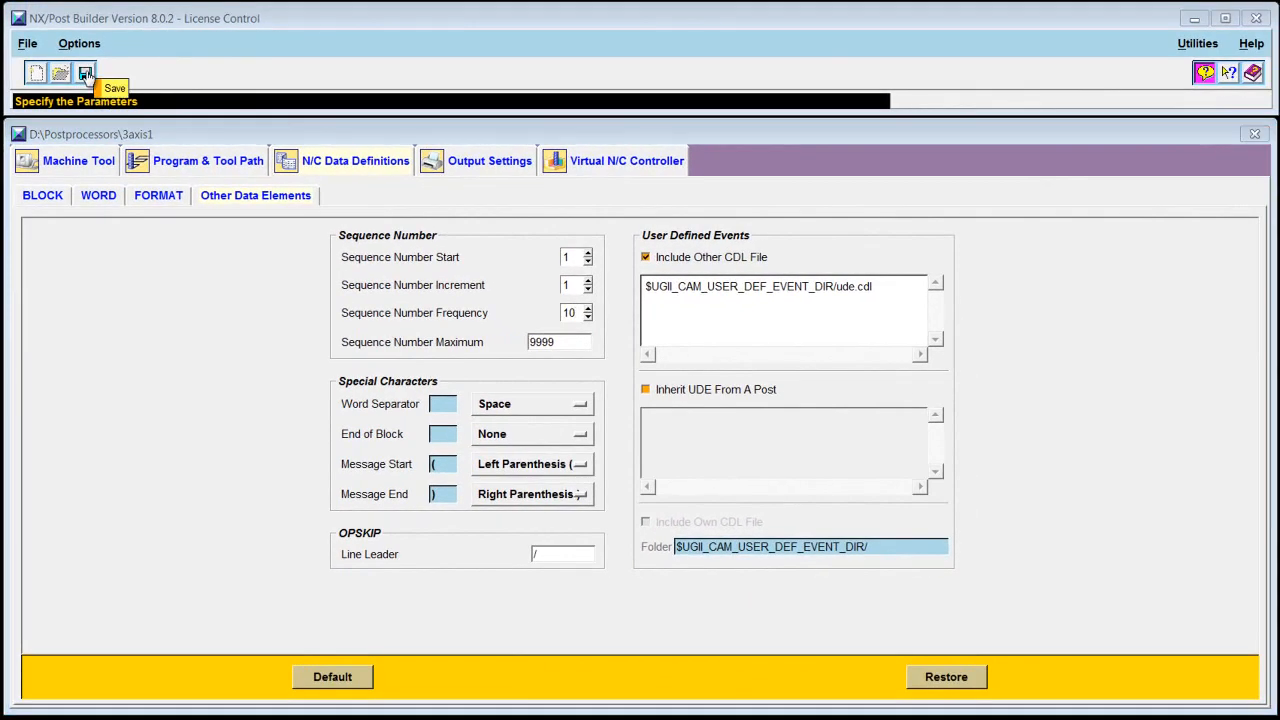
- Save the postprocessor, switch to CAM Express and postprocess FACE_MILLING_AREA_1 with 3axis1, overwriting the existing output file
left_click(86, 74)
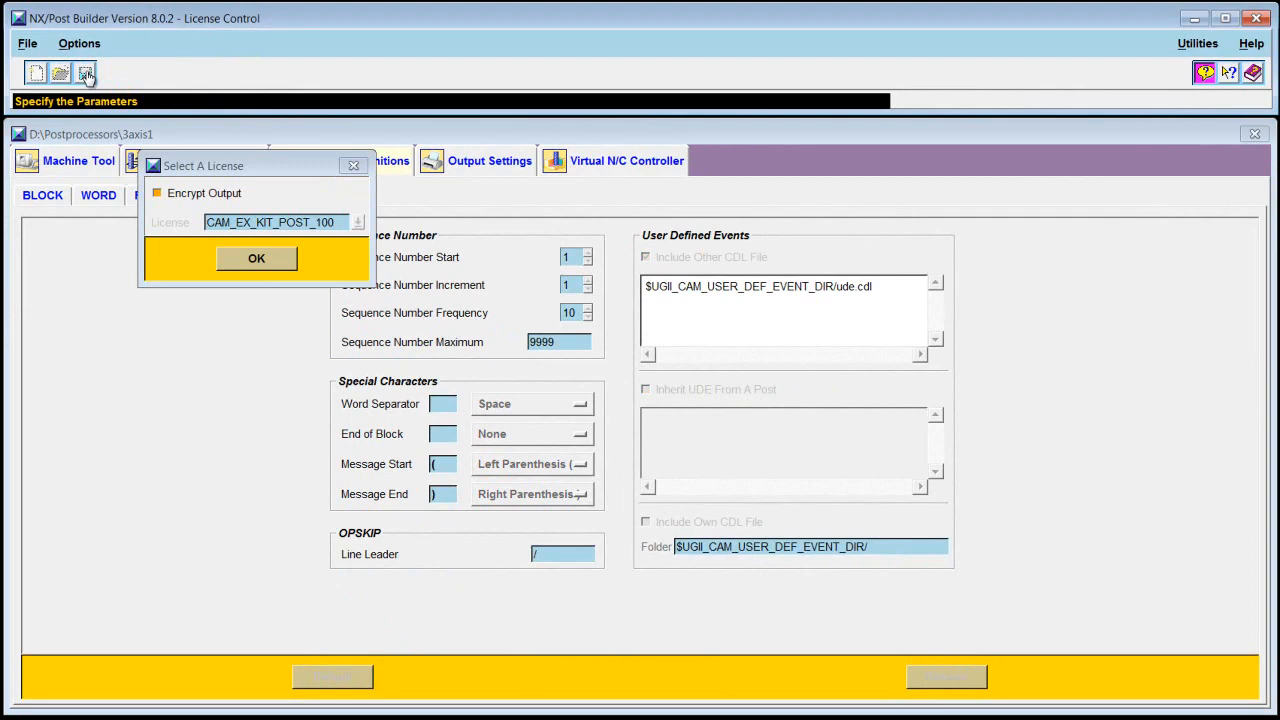
left_click(257, 259)
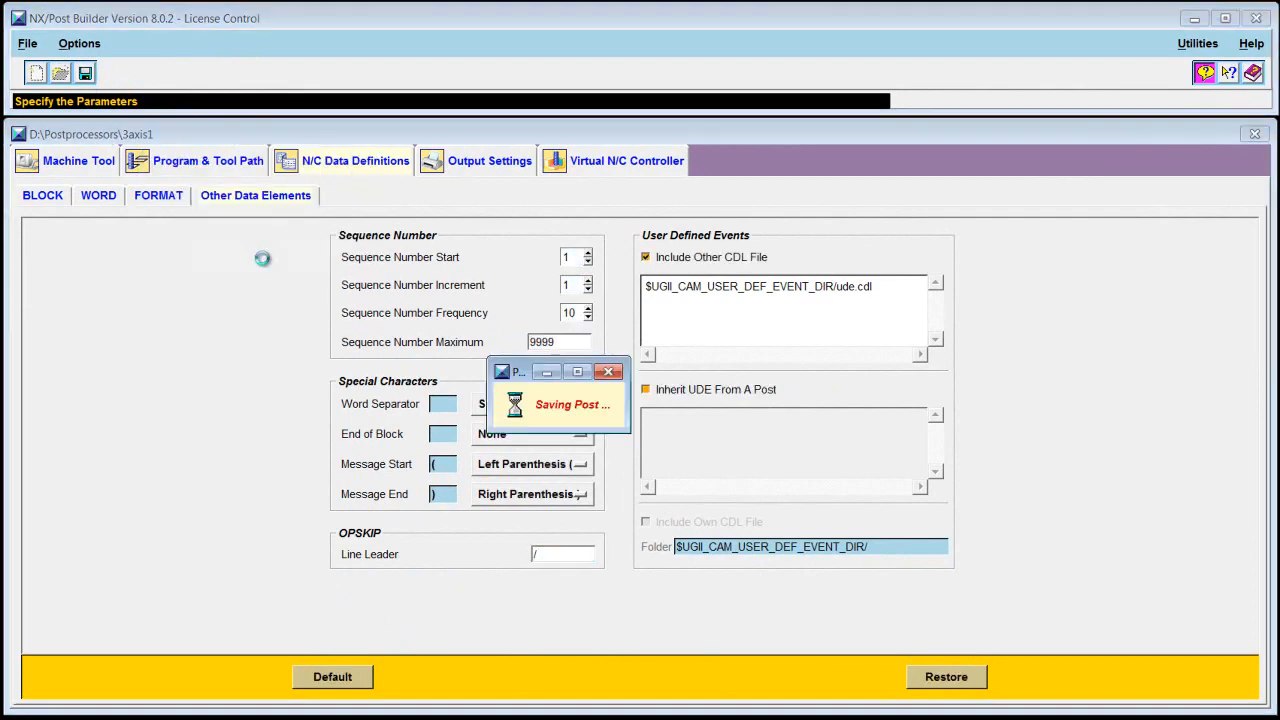
left_click(184, 719)
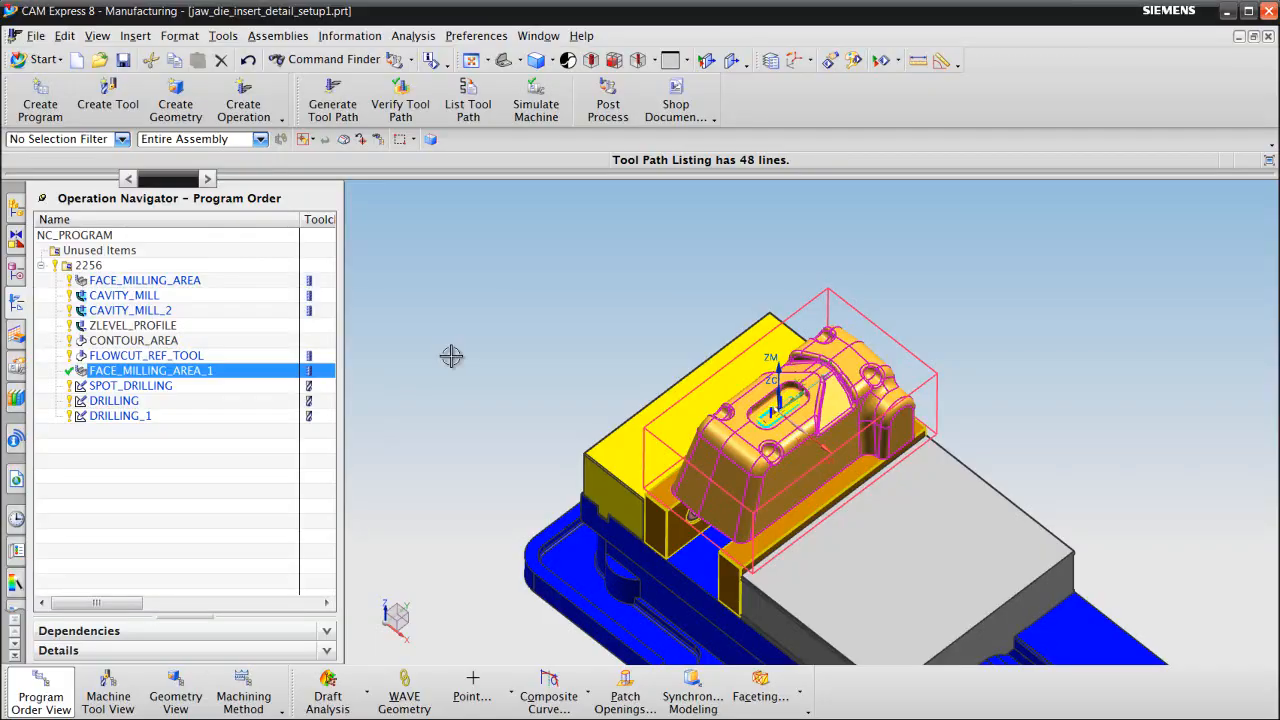
left_click(610, 105)
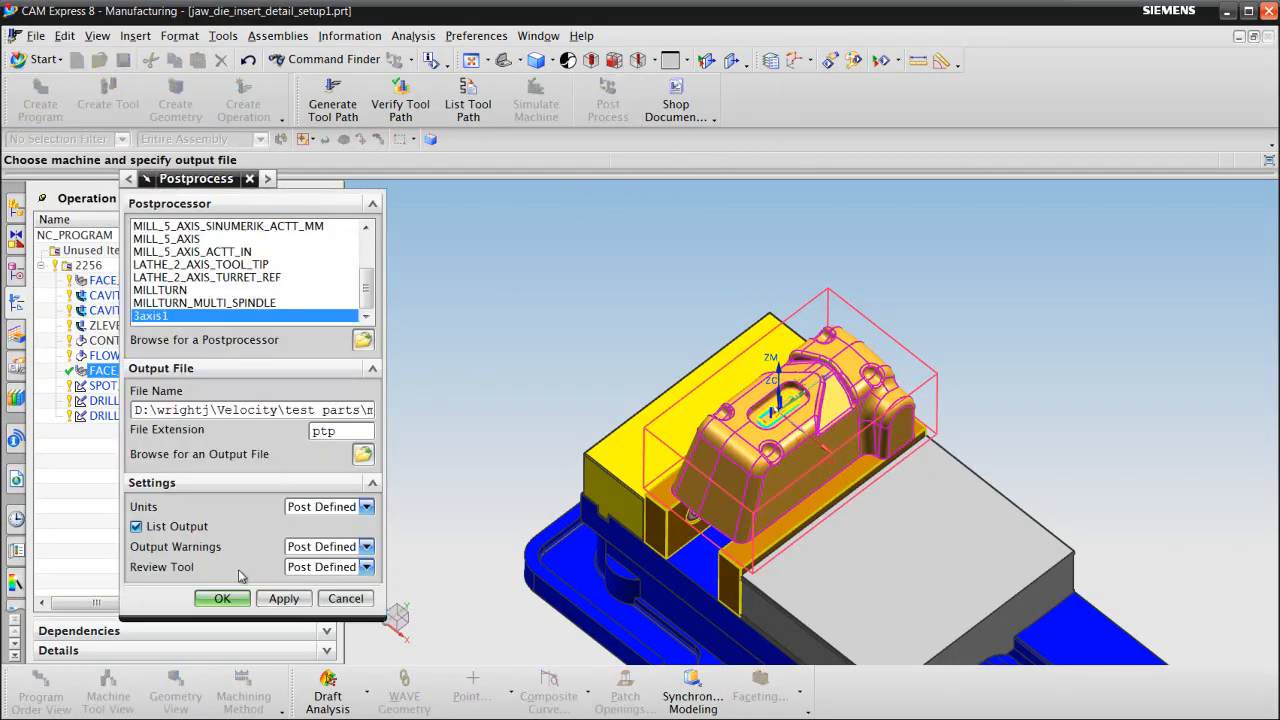
left_click(226, 598)
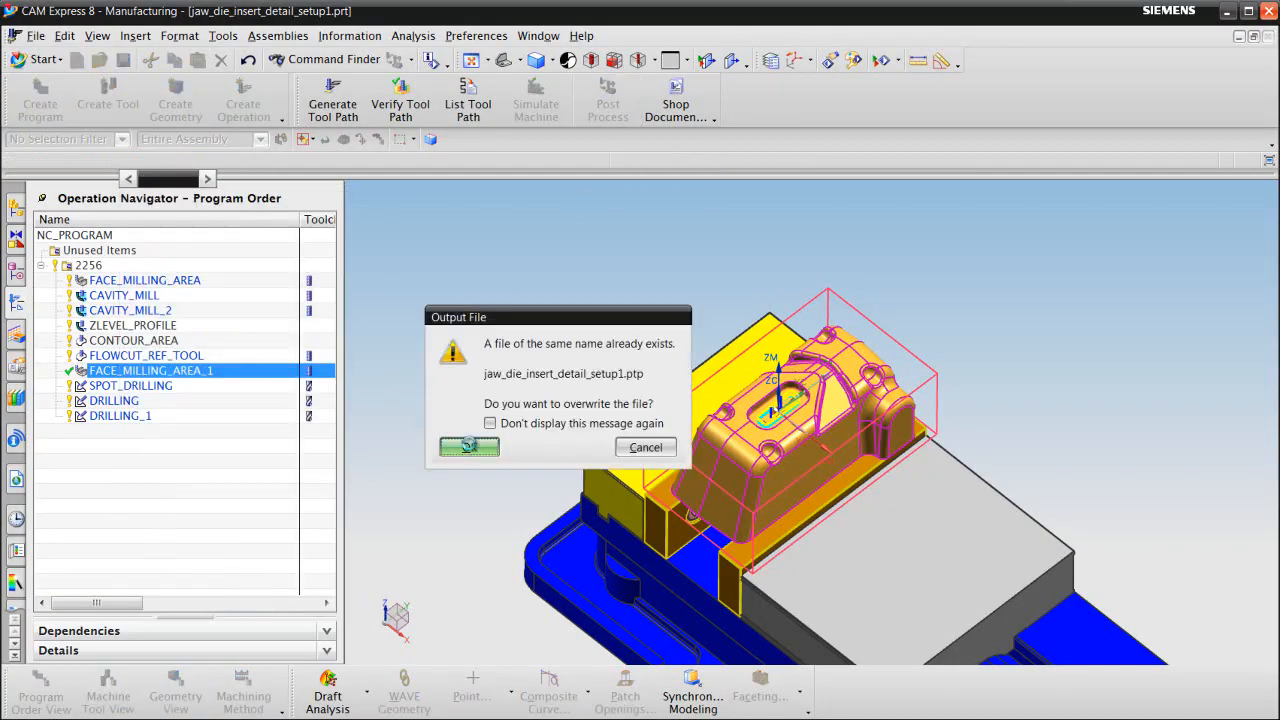
left_click(470, 448)
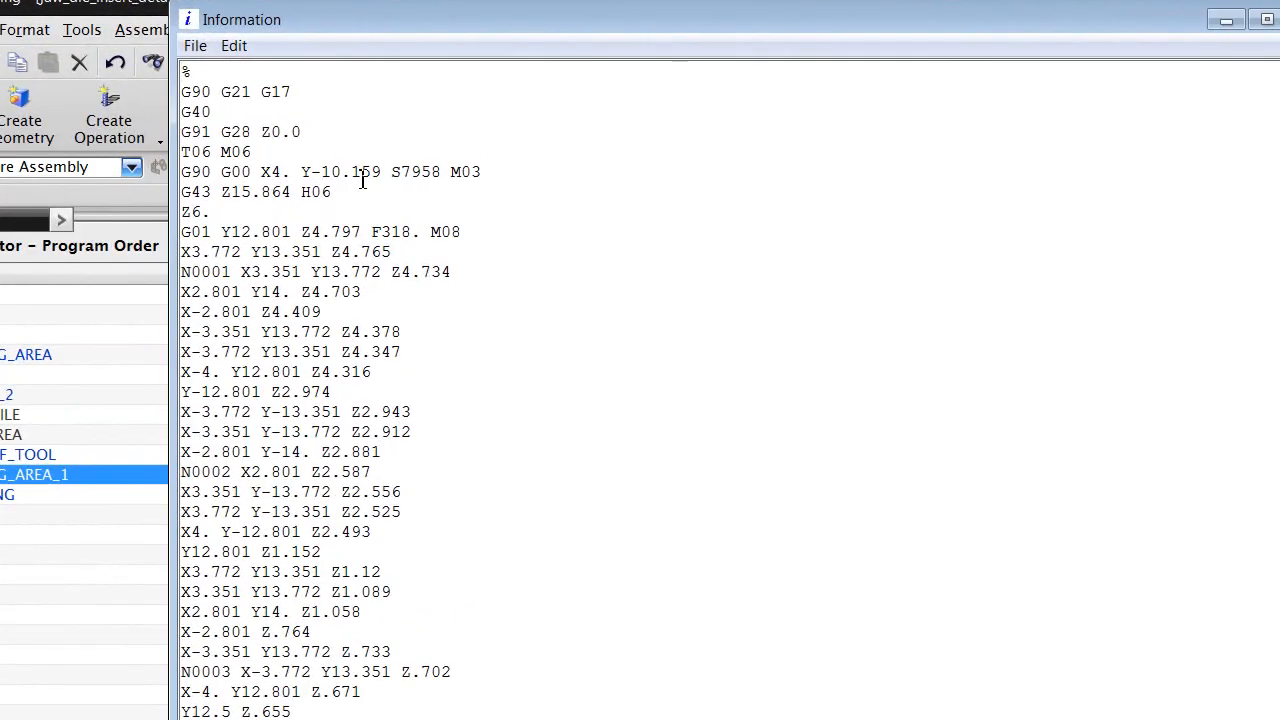
- Examine how often N sequence numbers are output in the listing and how they are formatted, and close it
left_click(456, 273)
left_click_drag(456, 273, 180, 273)
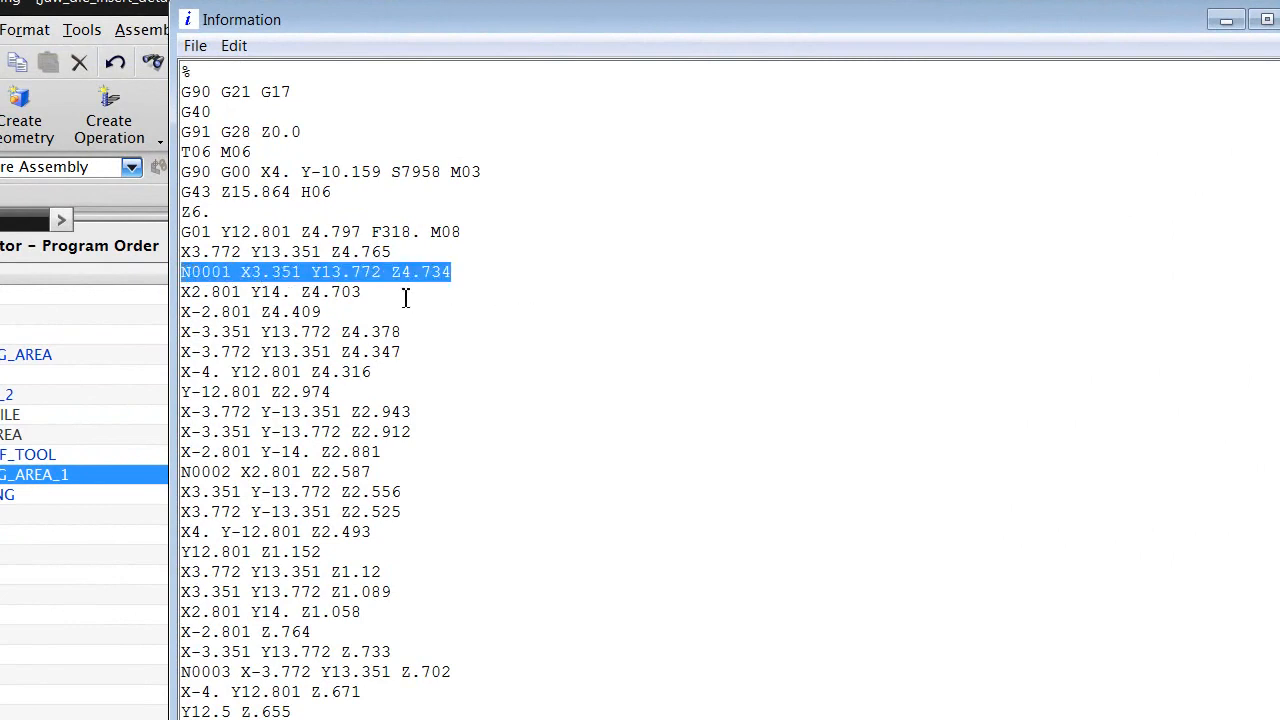
left_click_drag(376, 472, 183, 474)
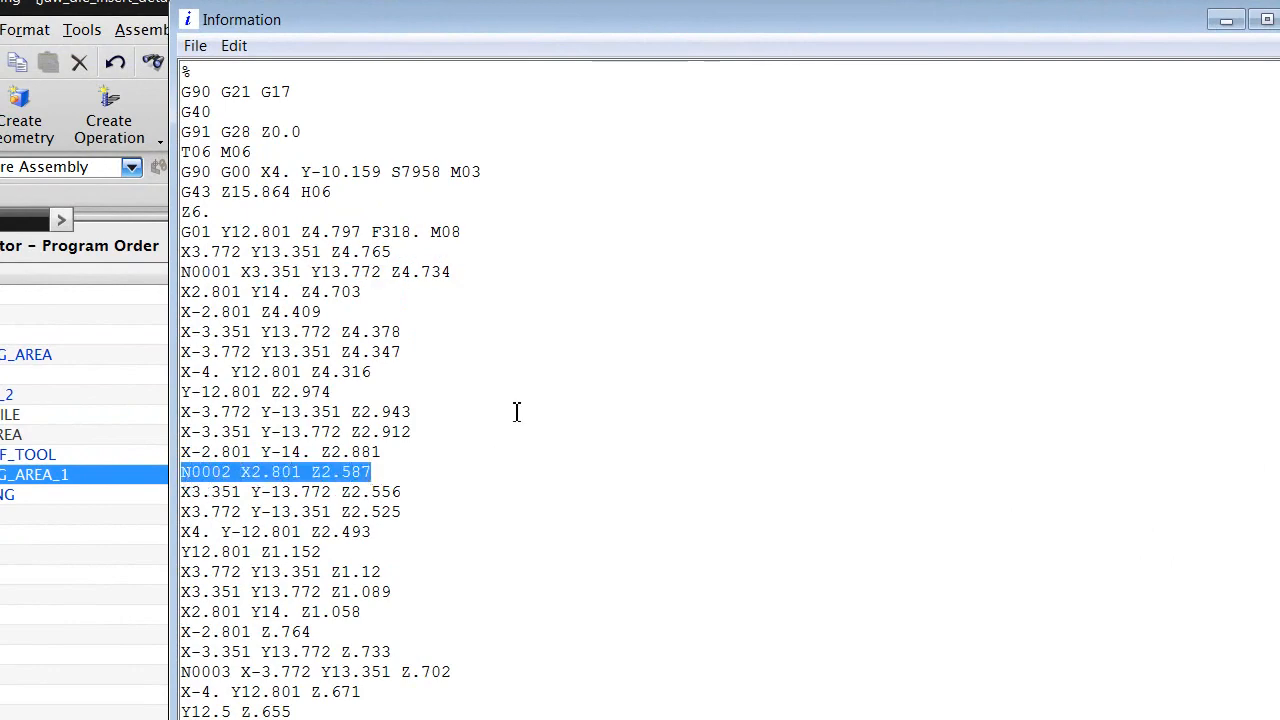
scroll(519, 413, "down", 2)
left_click_drag(479, 546, 207, 546)
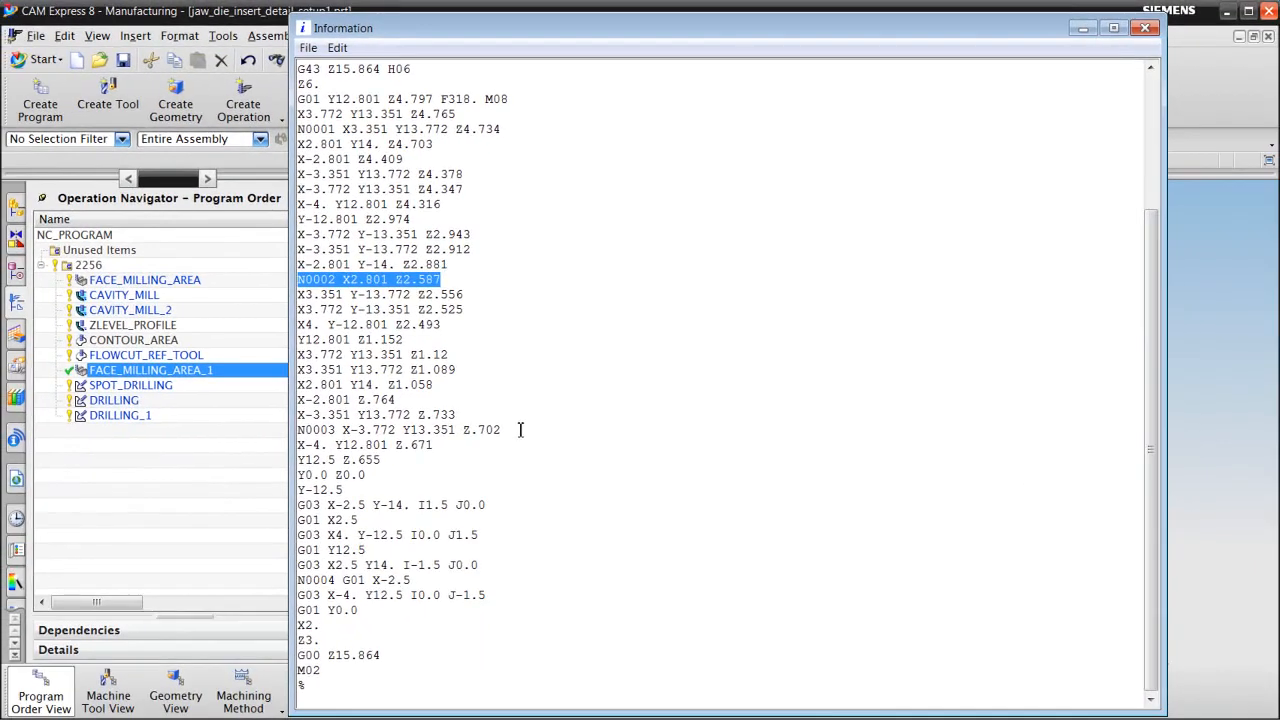
left_click_drag(310, 428, 297, 430)
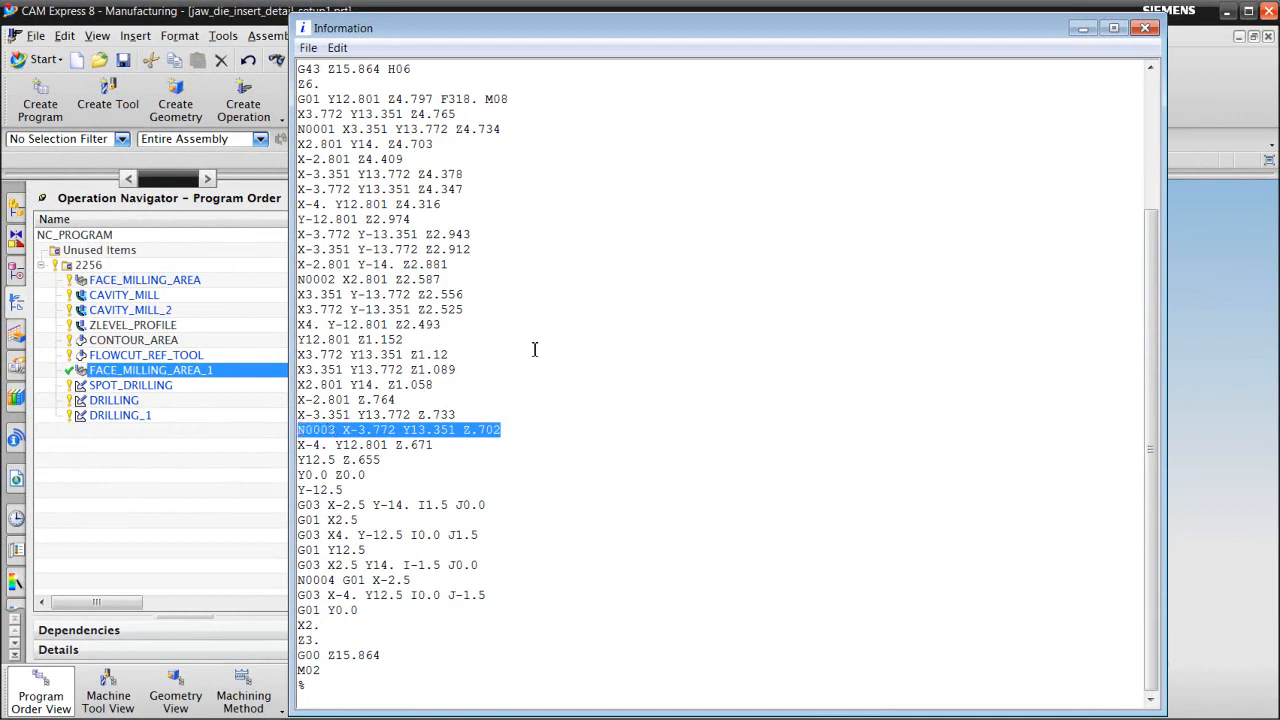
left_click(1146, 29)
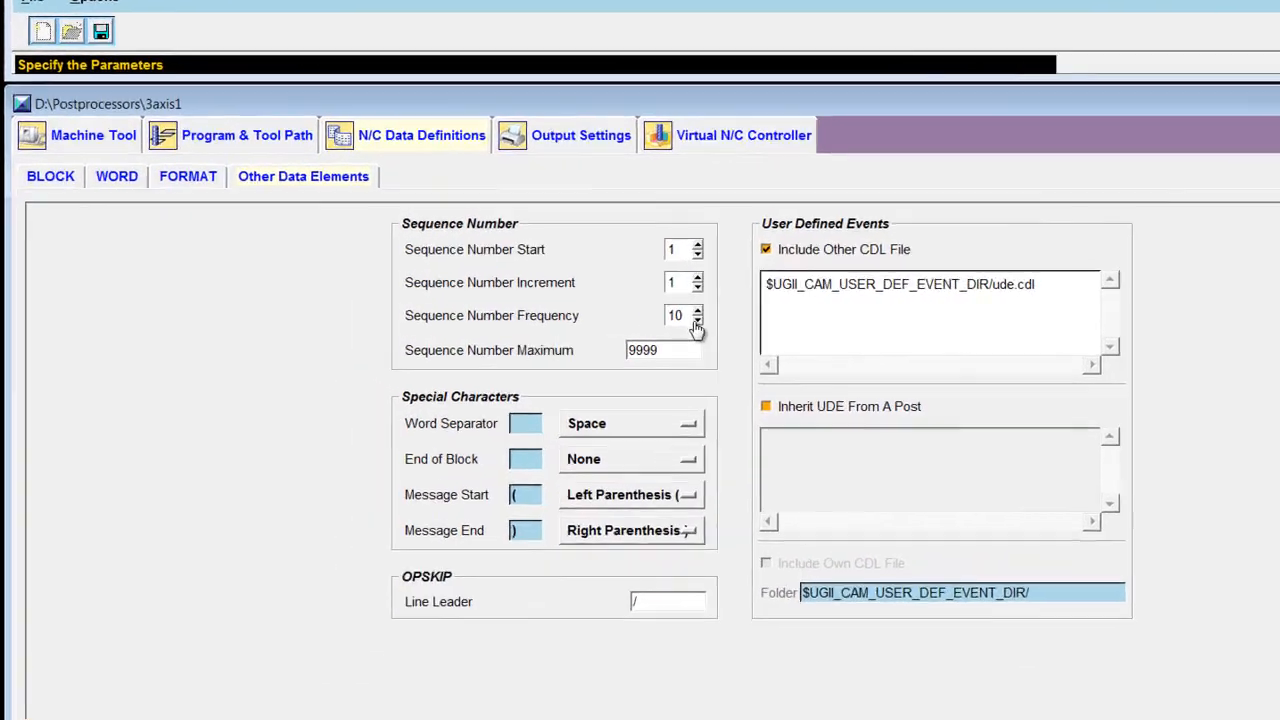
- Switch to Post Builder and set the sequence number frequency to 1
left_click(587, 317)
left_click(782, 323)
left_click(782, 323)
left_click(782, 323)
left_click(782, 323)
left_click(782, 323)
left_click(782, 323)
left_click(782, 323)
left_click(782, 323)
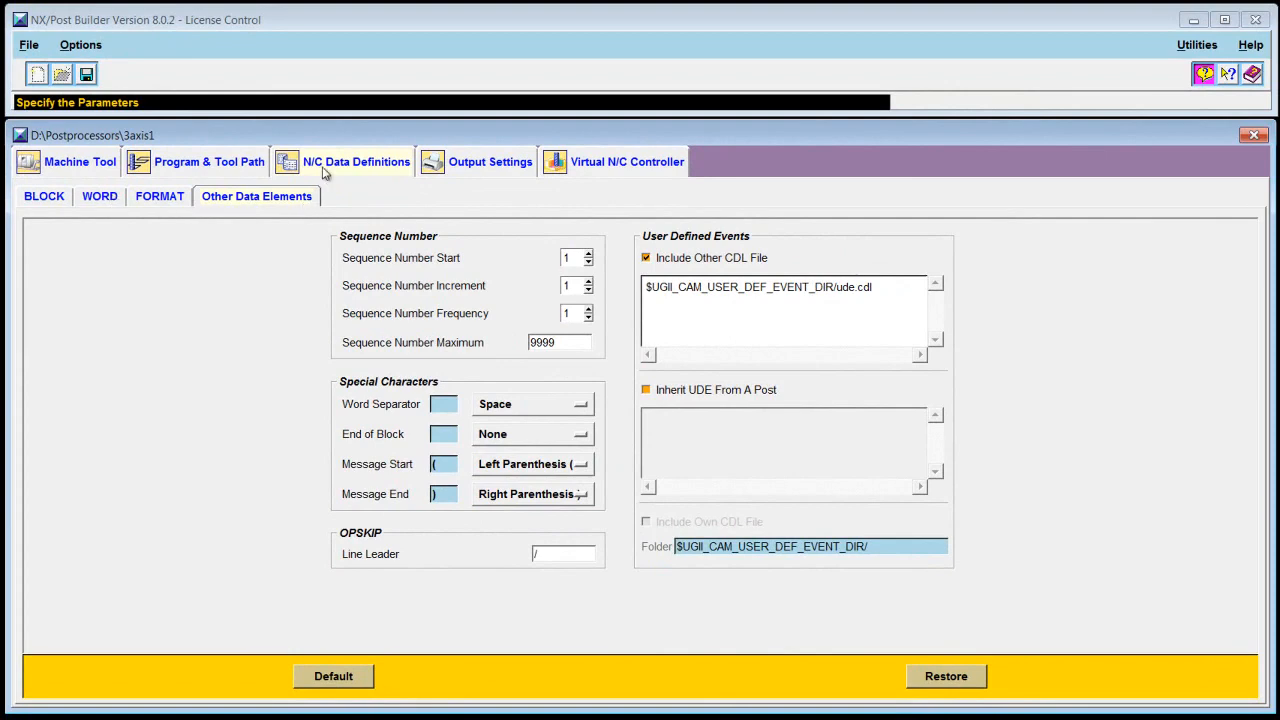
- Open the definition of the N word in the N/C data definitions
left_click(102, 198)
left_click_drag(457, 348, 465, 497)
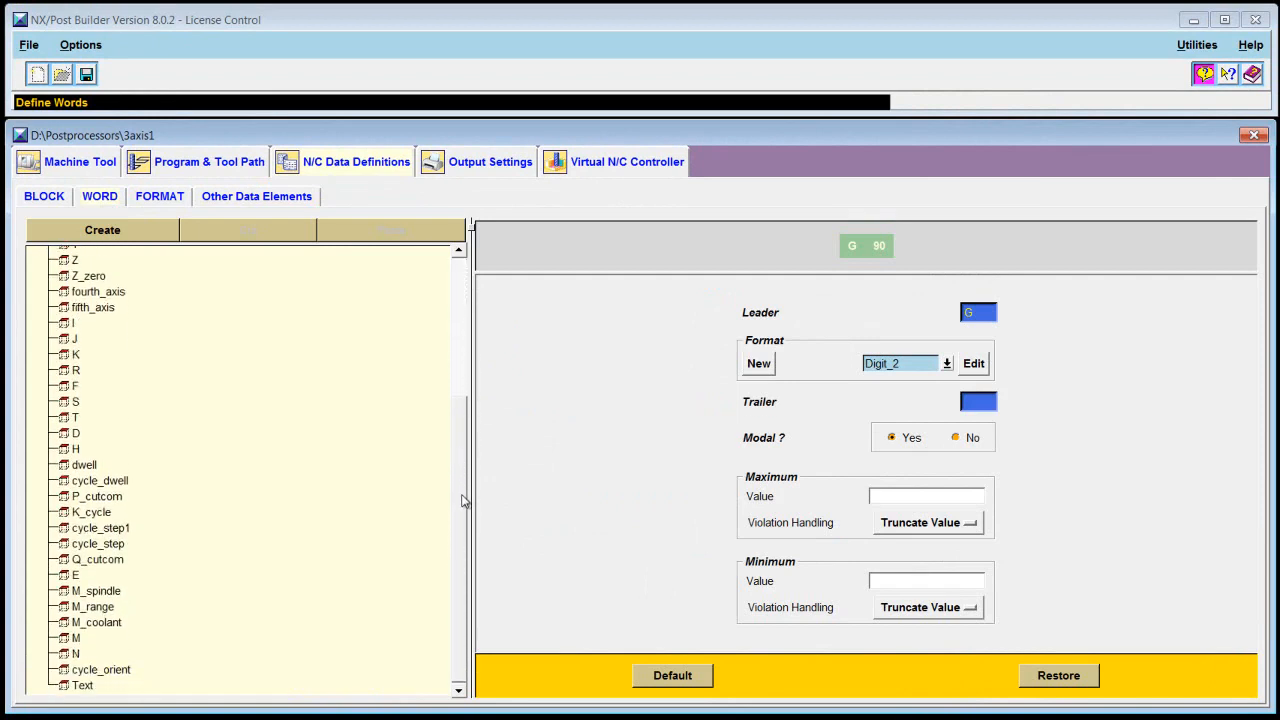
left_click(76, 654)
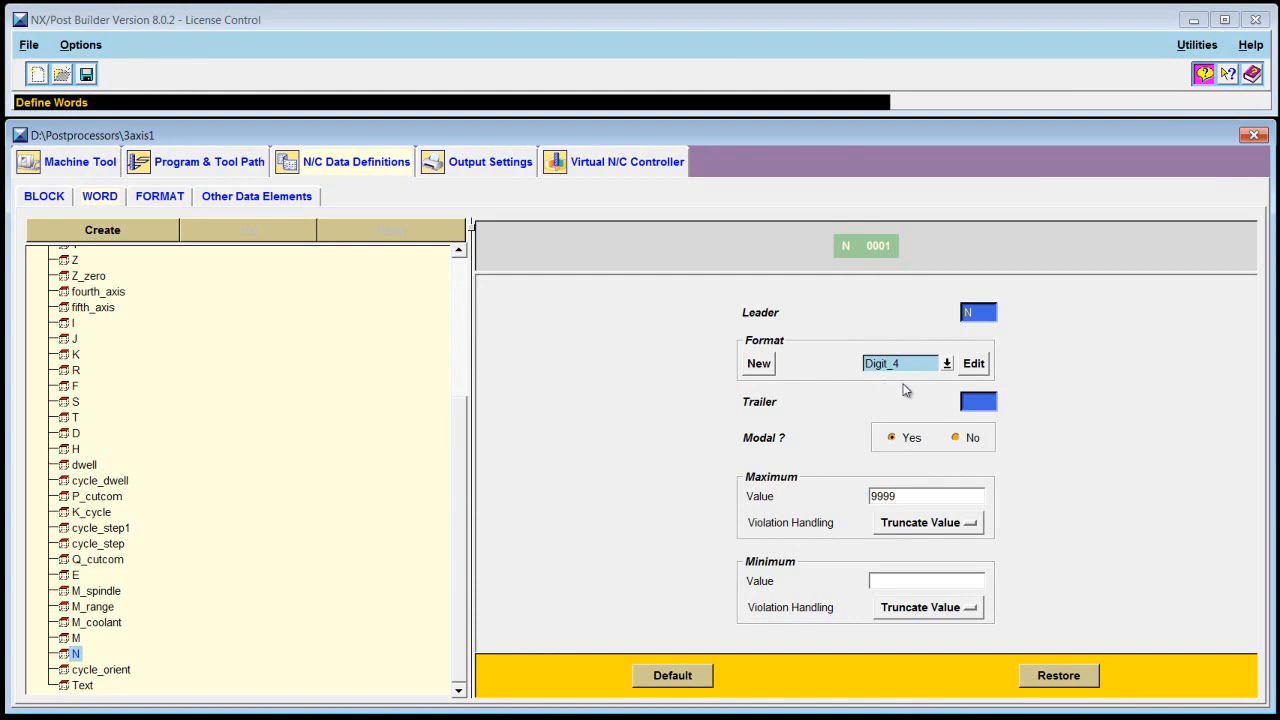
left_click(973, 364)
left_click_drag(299, 177, 538, 170)
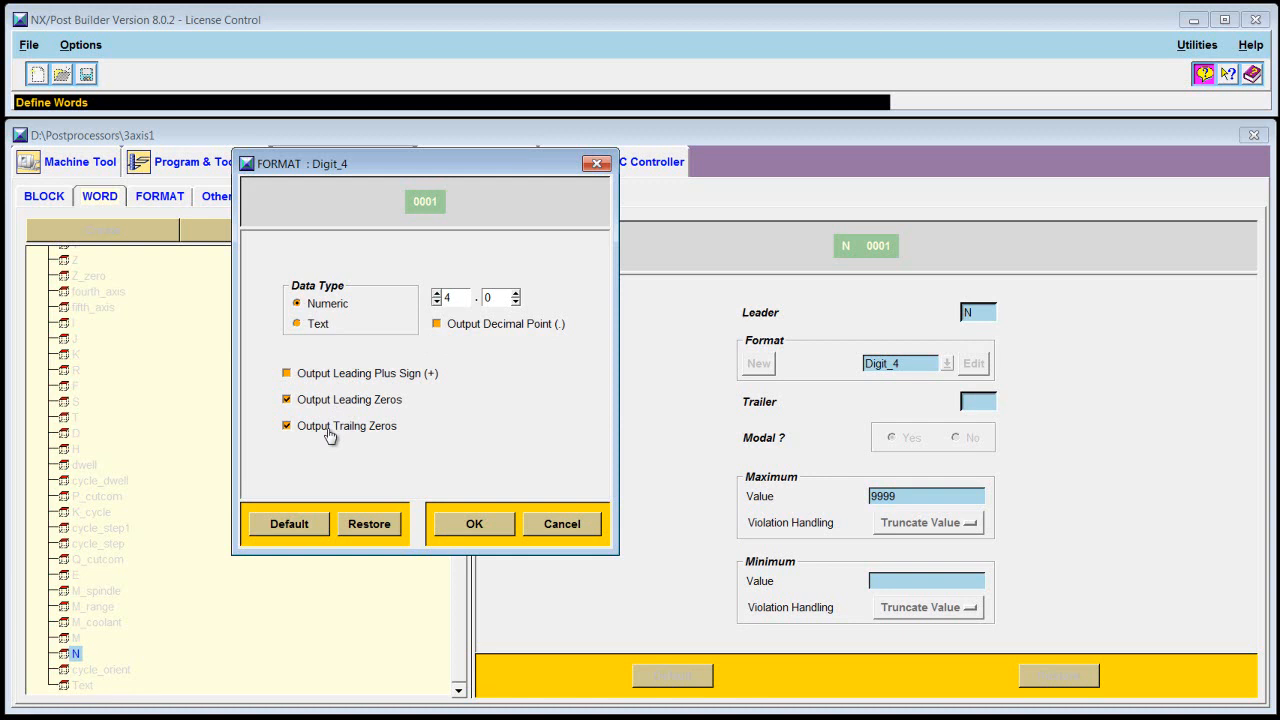
left_click(287, 400)
left_click(568, 525)
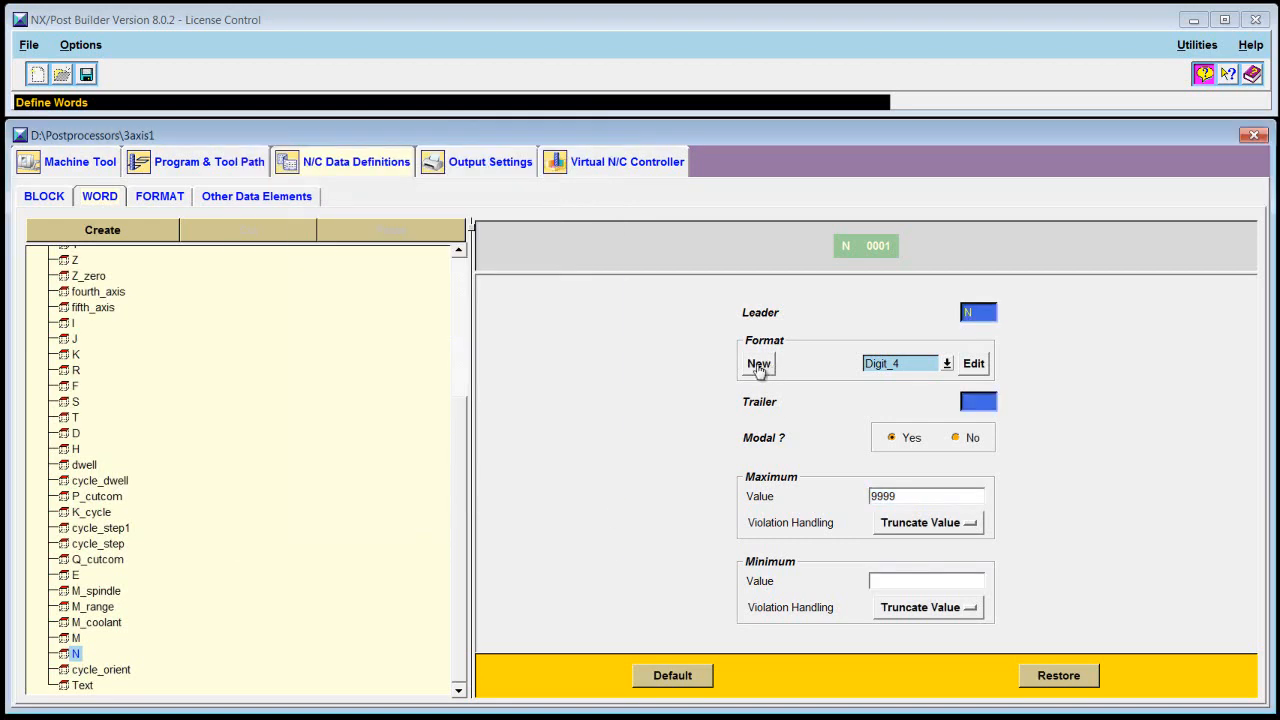
- Start a new format for the N word and name it sequence_number
left_click(760, 365)
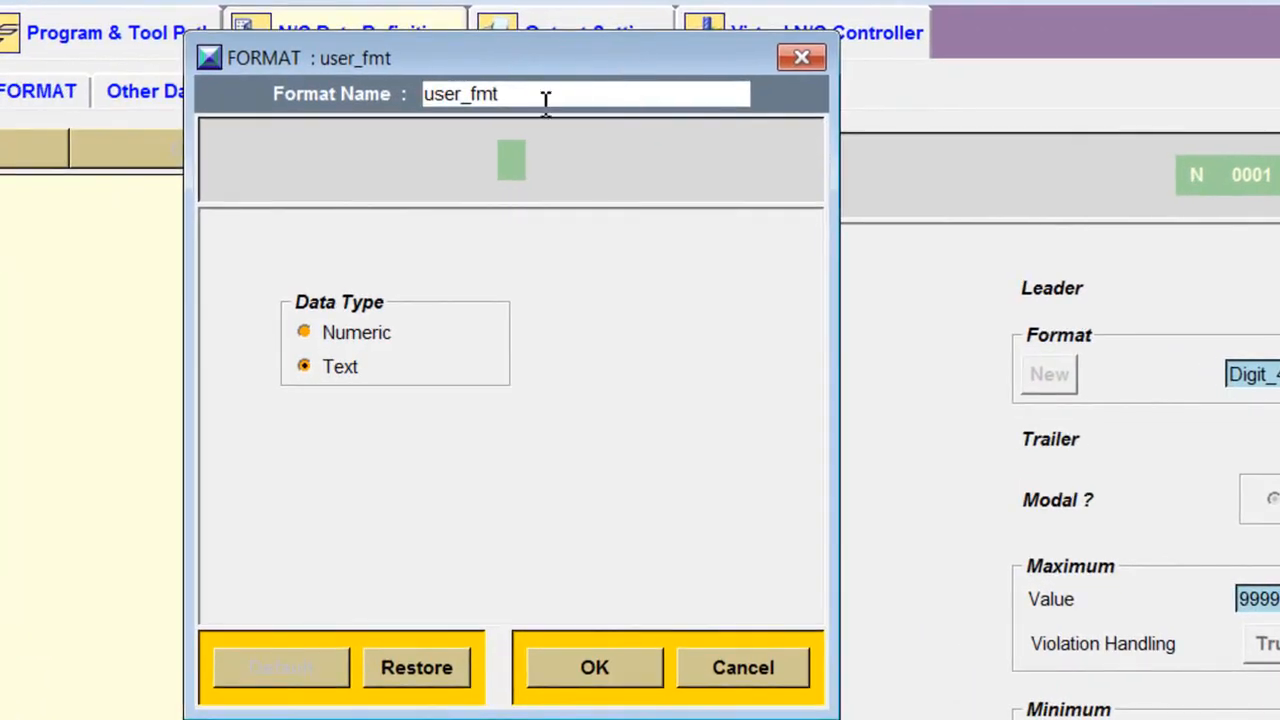
left_click_drag(410, 114, 340, 116)
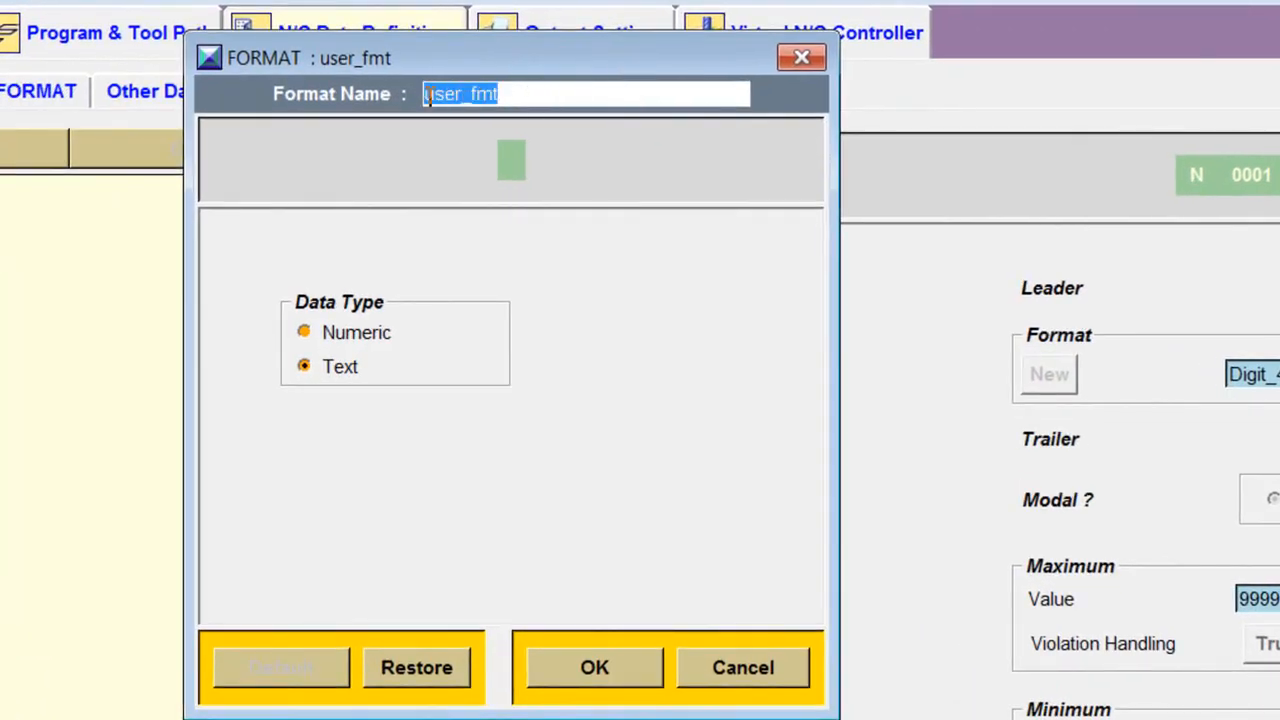
type("sequence_number")
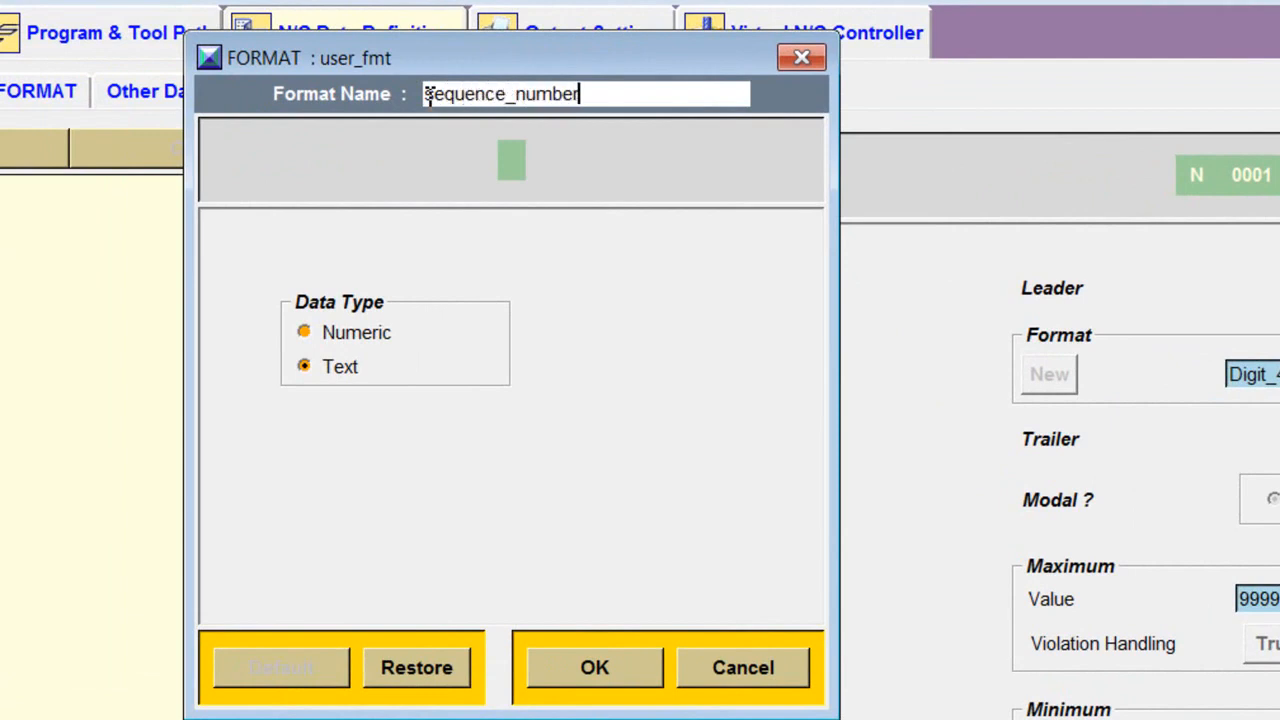
- Make the sequence_number format numeric with 5 integer digits and 0 decimals, turn on trailing zeros, and accept it
left_click(307, 336)
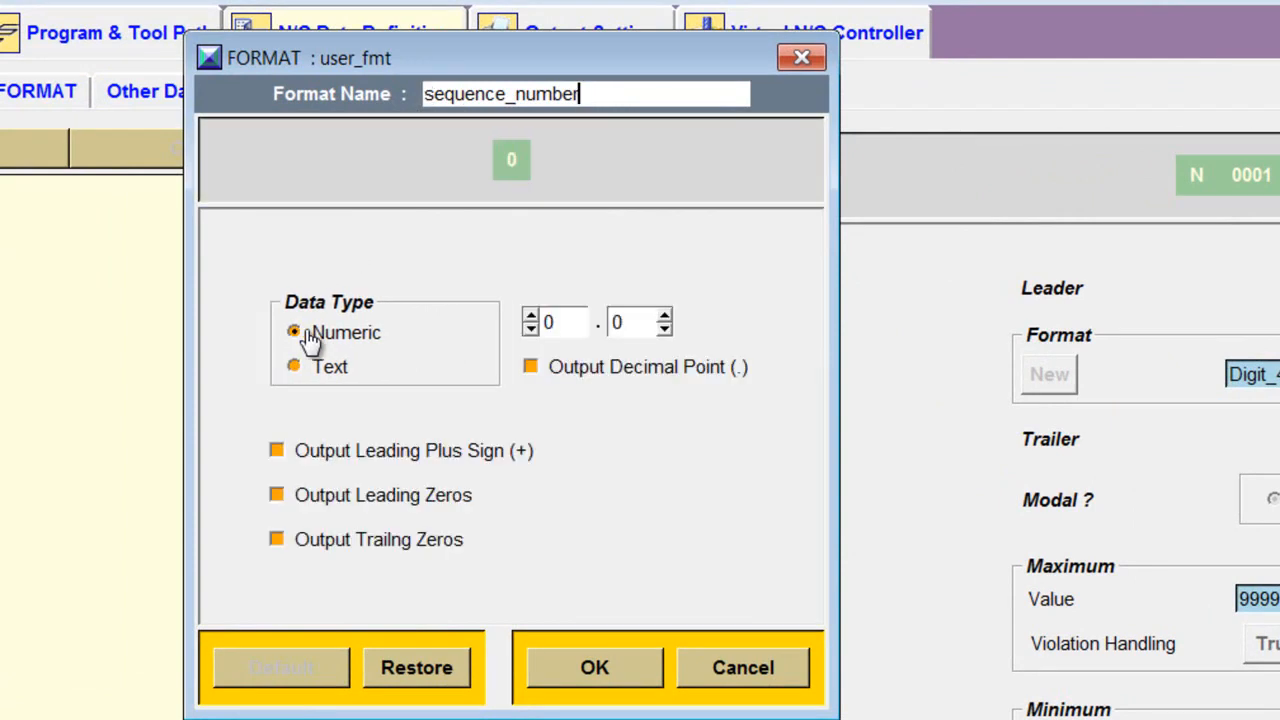
double_click(537, 322)
type("1")
left_click(532, 316)
left_click(530, 315)
left_click(277, 541)
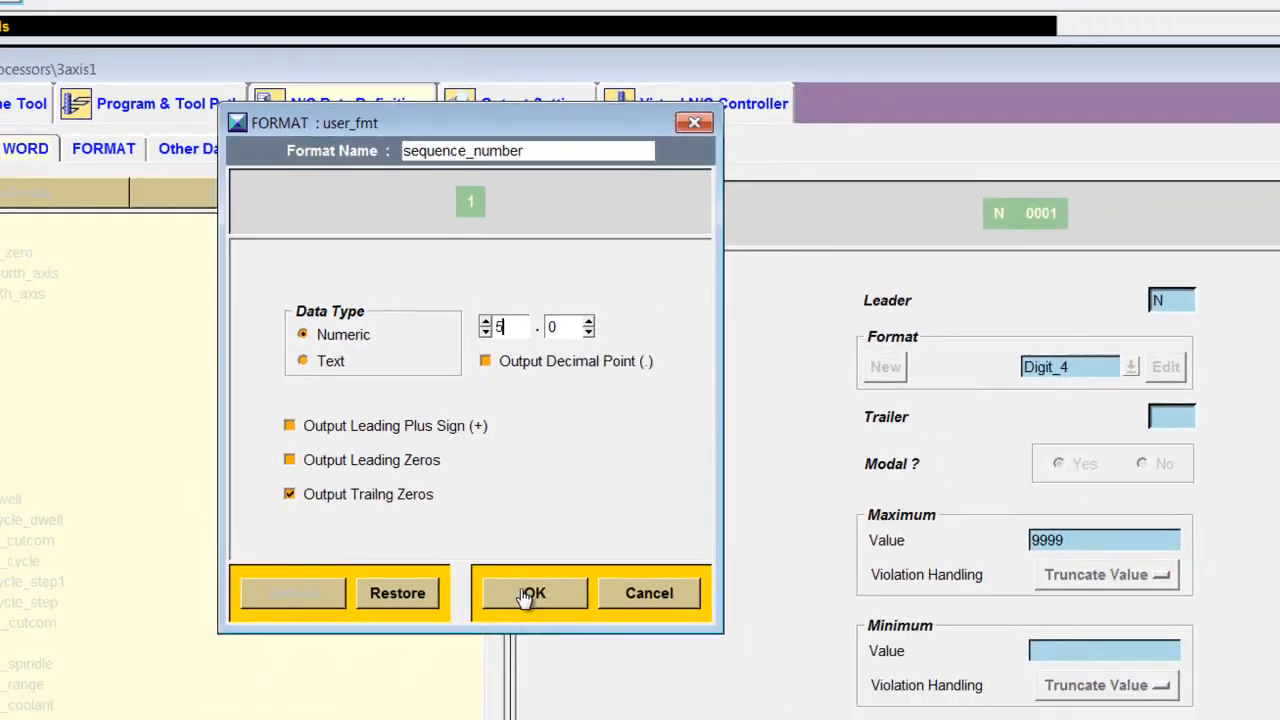
left_click(583, 668)
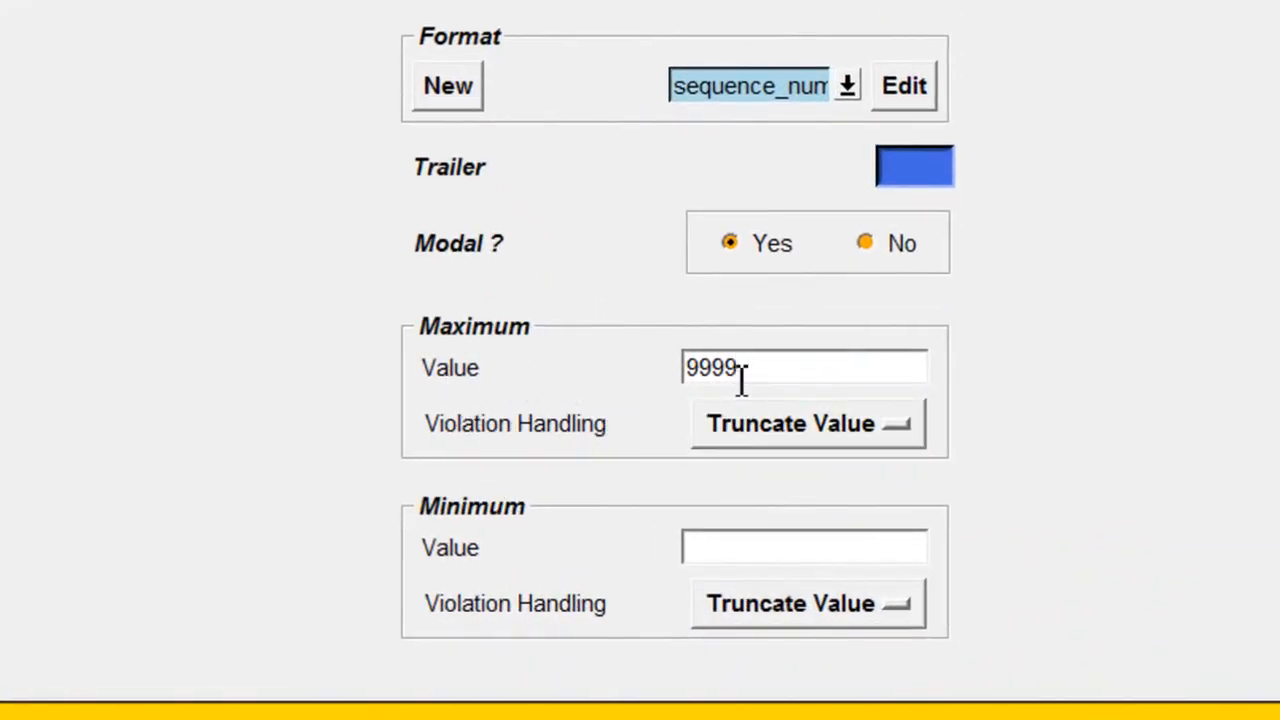
- Set the N word's maximum value to 99999 with Truncate Value as its violation handling
type("9")
left_click(880, 438)
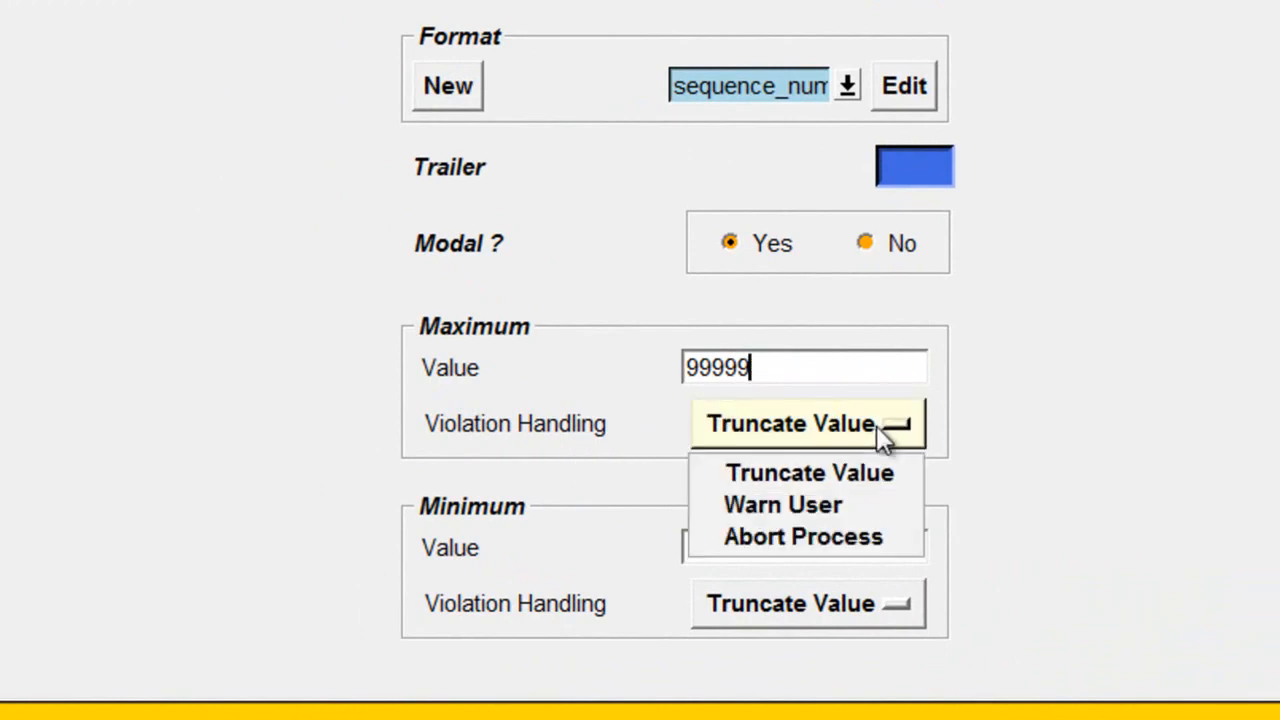
left_click(903, 486)
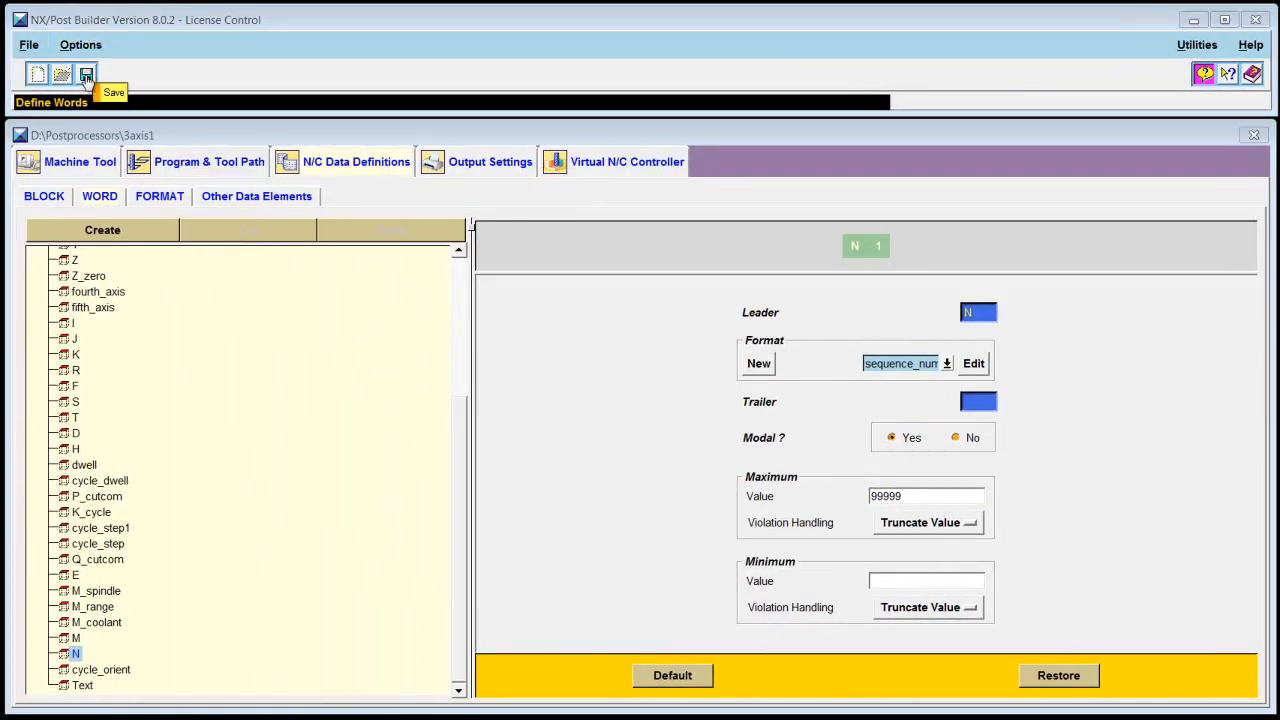
- Save the 3axis1 postprocessor and, in CAM Express, postprocess FACE_MILLING_AREA_1 with it, overwriting the existing output file
left_click(87, 80)
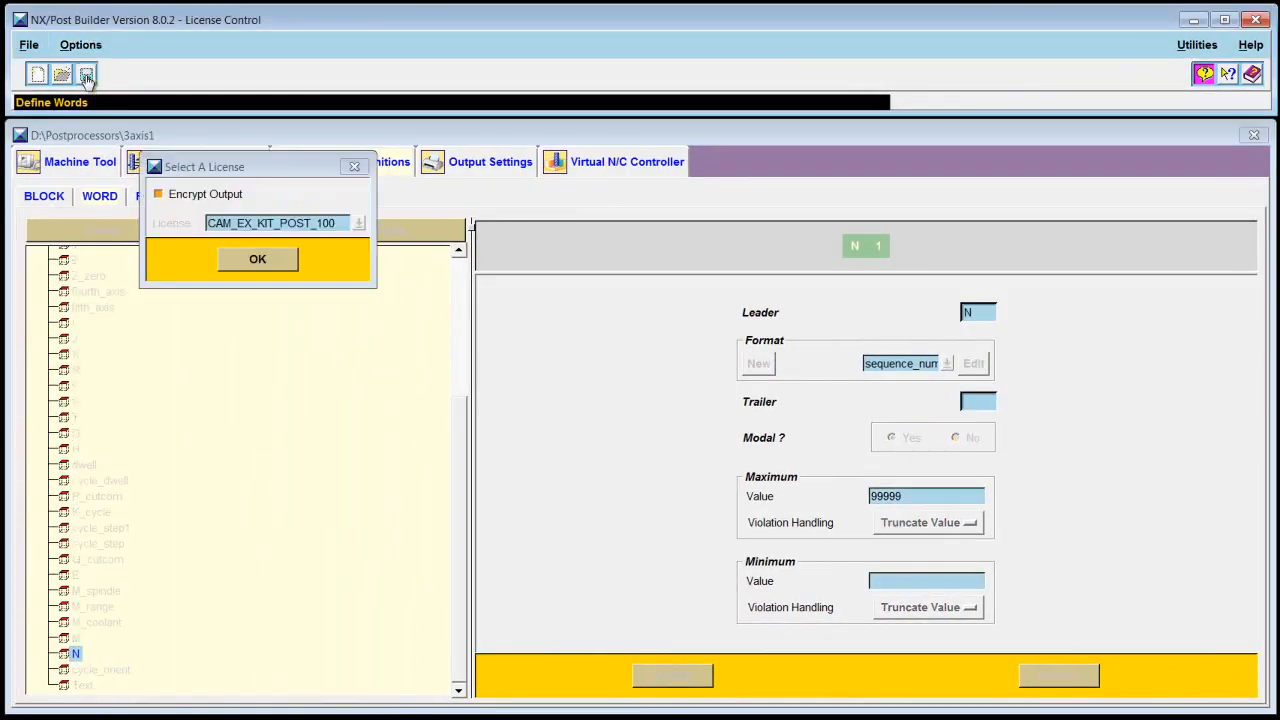
left_click(250, 259)
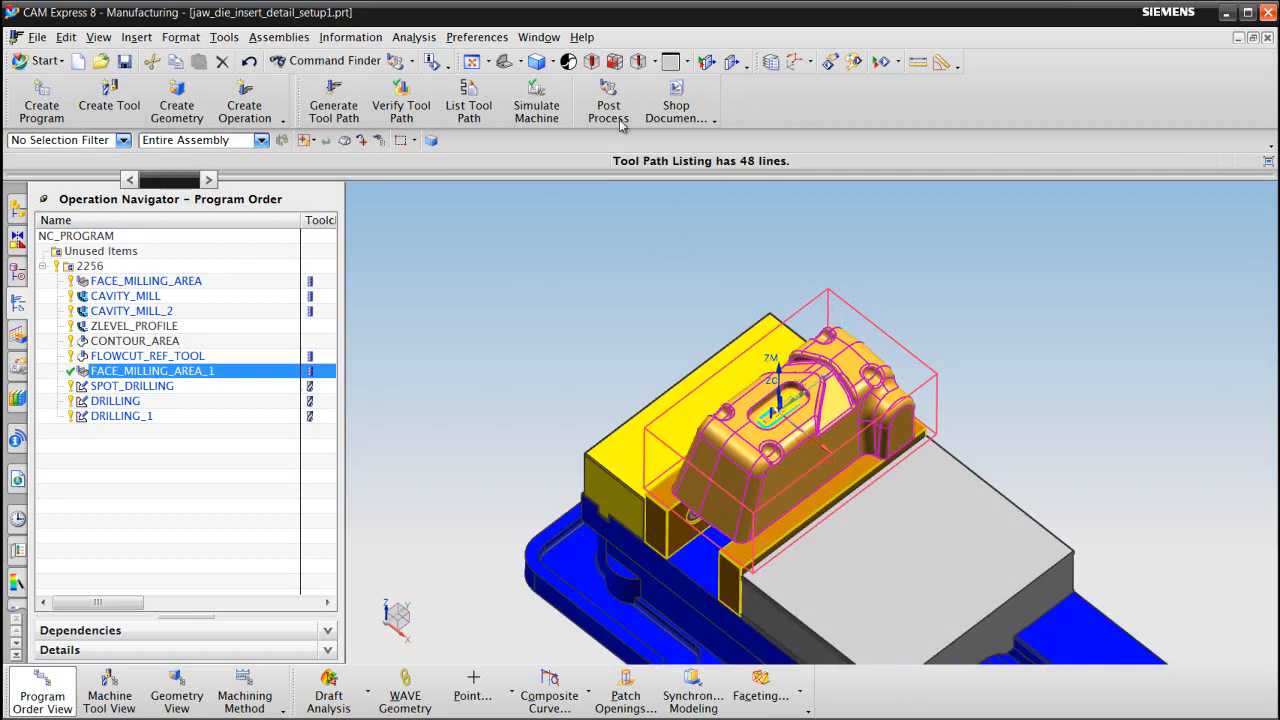
left_click(619, 118)
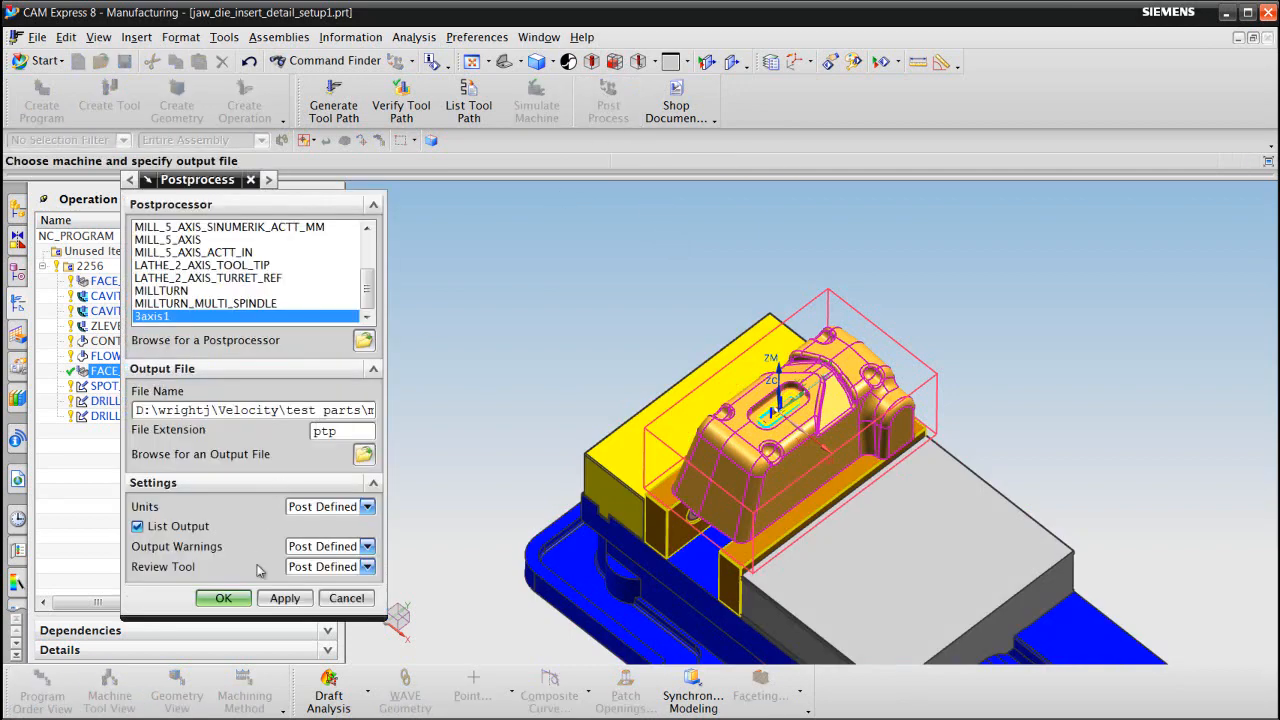
left_click(223, 598)
left_click(471, 447)
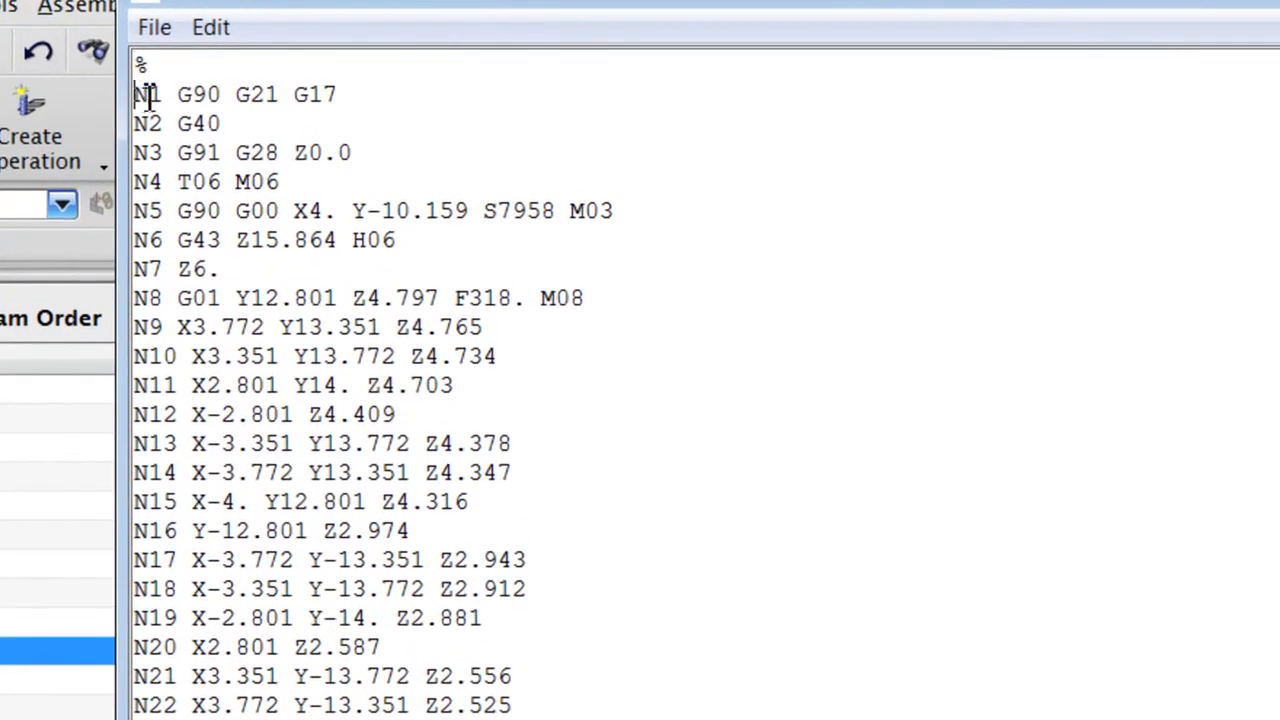
- Examine the sequence numbers and the leading zeros of the G and M codes in the posted listing, and close it
left_click_drag(301, 85, 313, 85)
left_click_drag(162, 94, 165, 94)
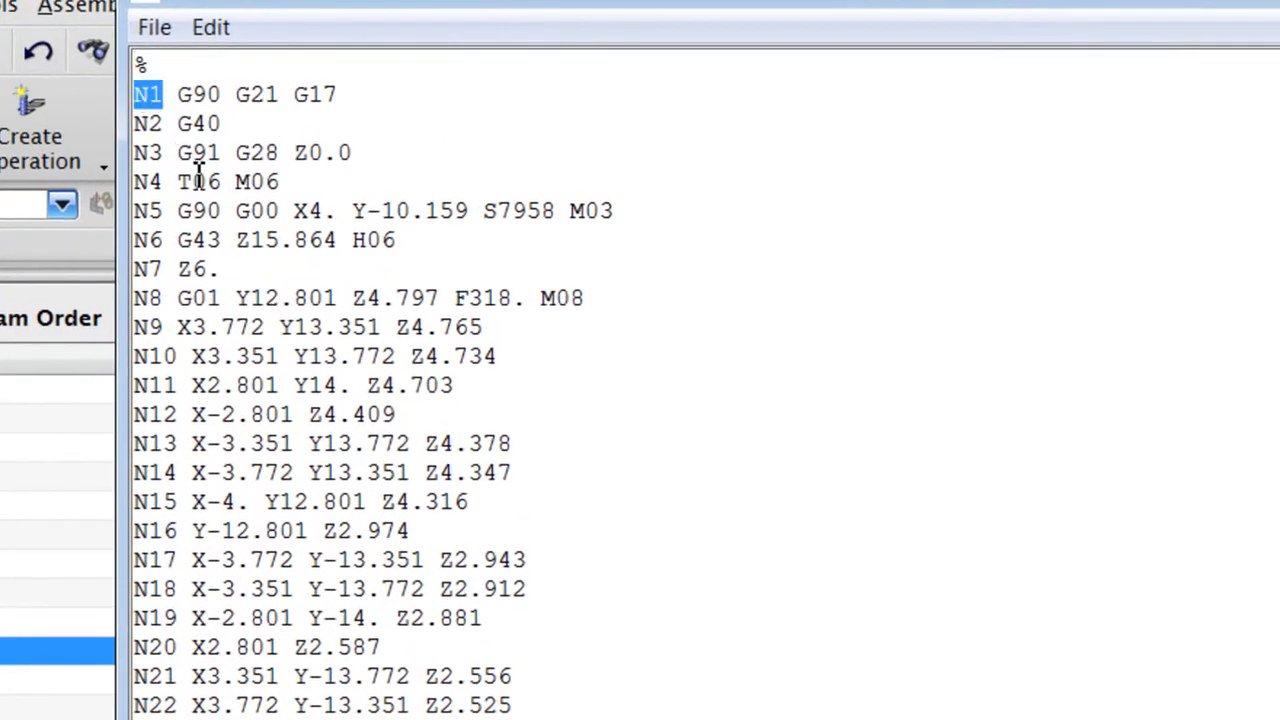
left_click_drag(179, 356, 143, 354)
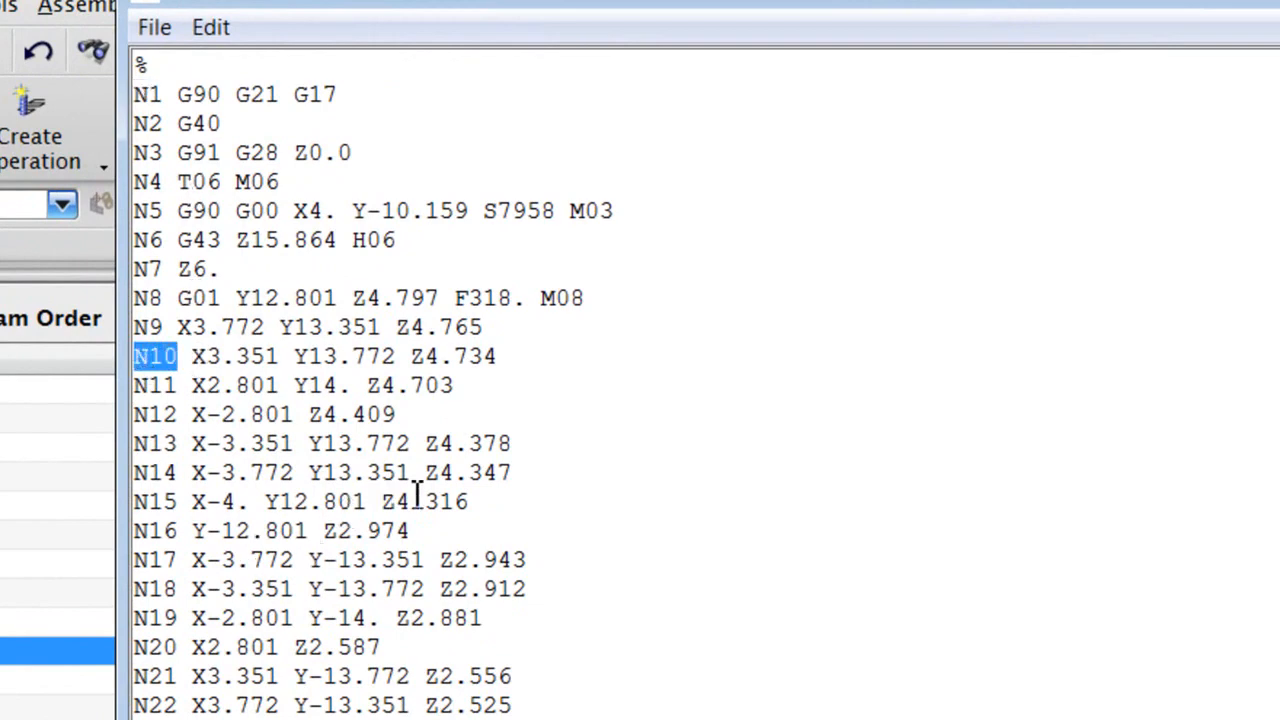
left_click(281, 152)
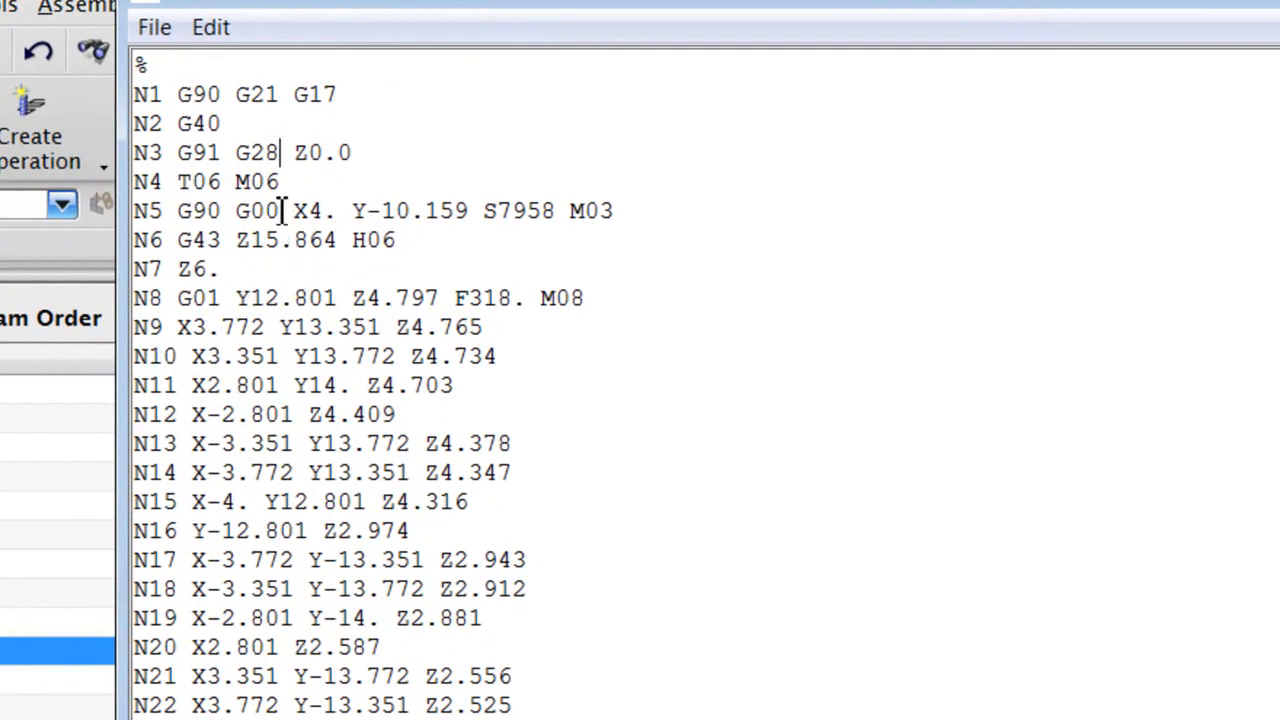
left_click_drag(282, 211, 238, 211)
left_click_drag(280, 182, 237, 185)
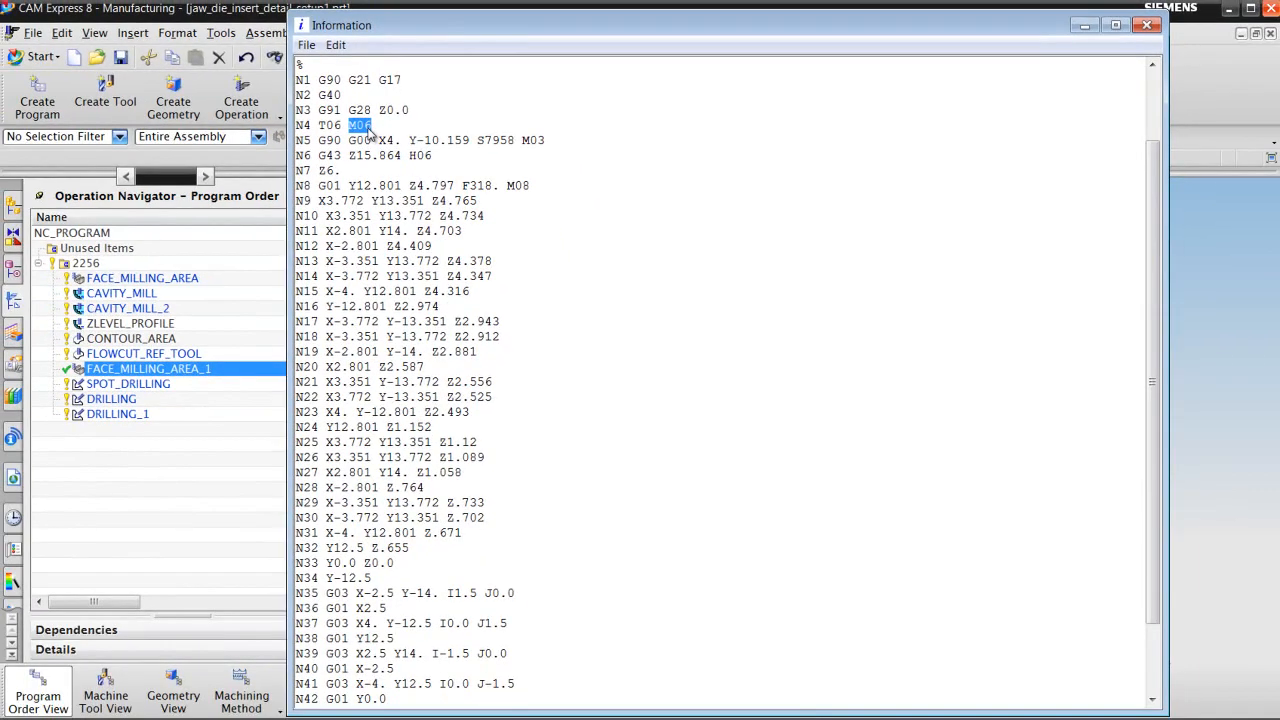
left_click(1146, 27)
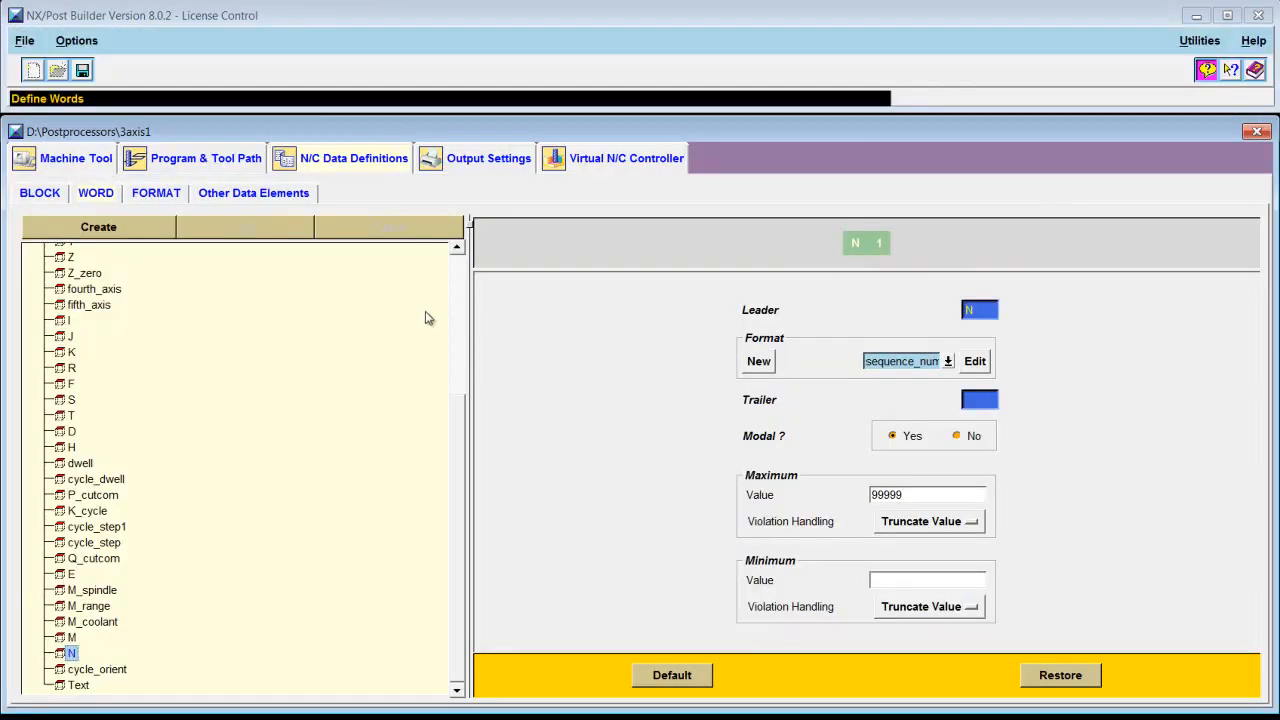
- In Post Builder, edit the Digit_2 format through the G_mode word to turn off leading zeros, and accept it
left_click_drag(456, 430, 460, 278)
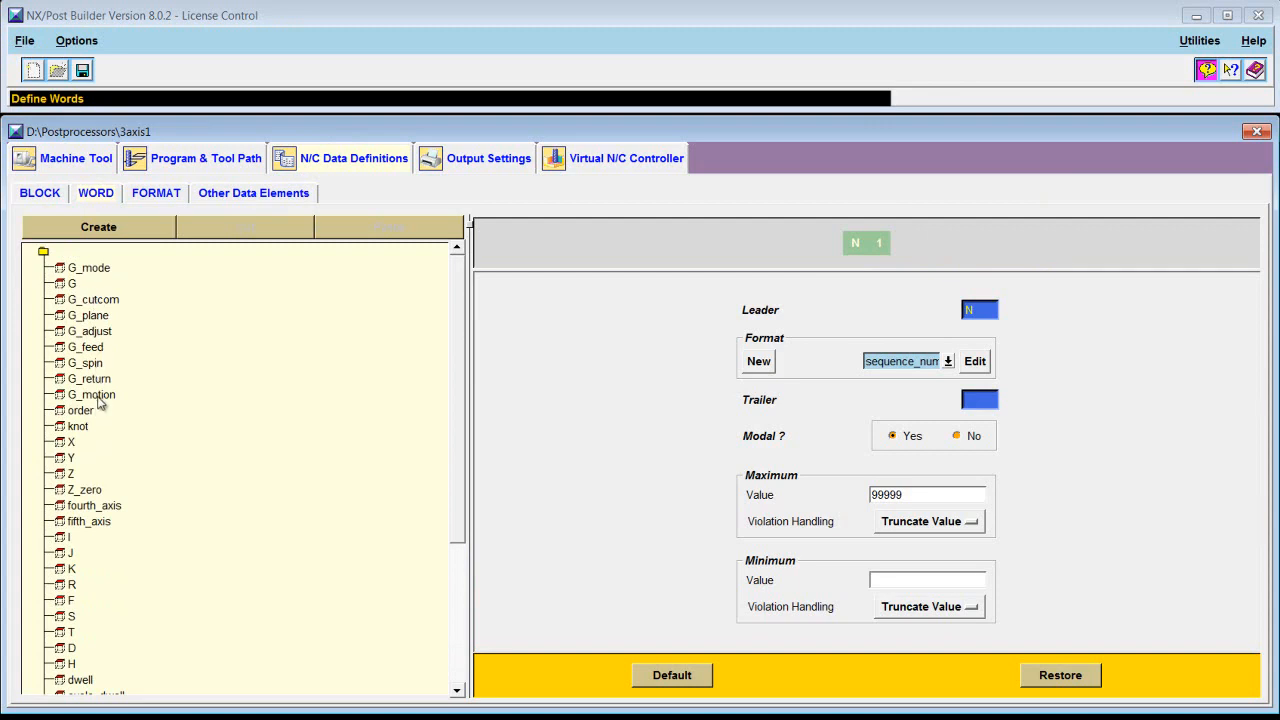
left_click(90, 270)
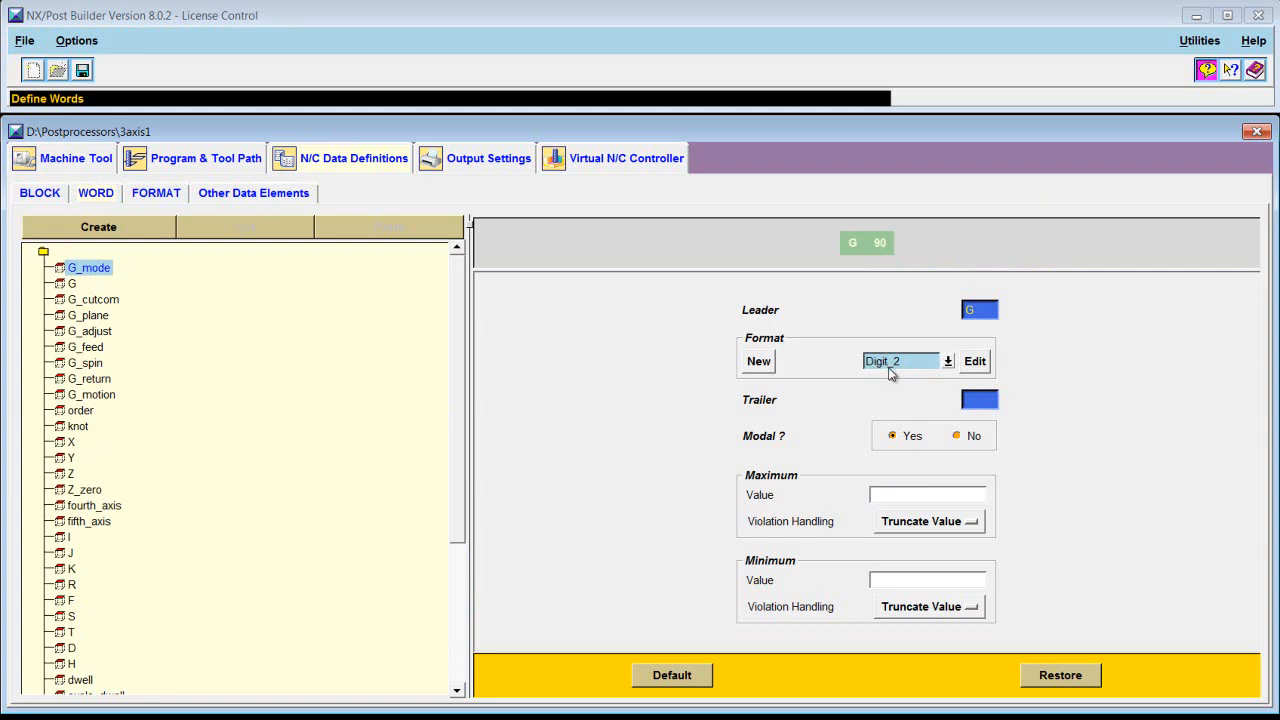
left_click(975, 361)
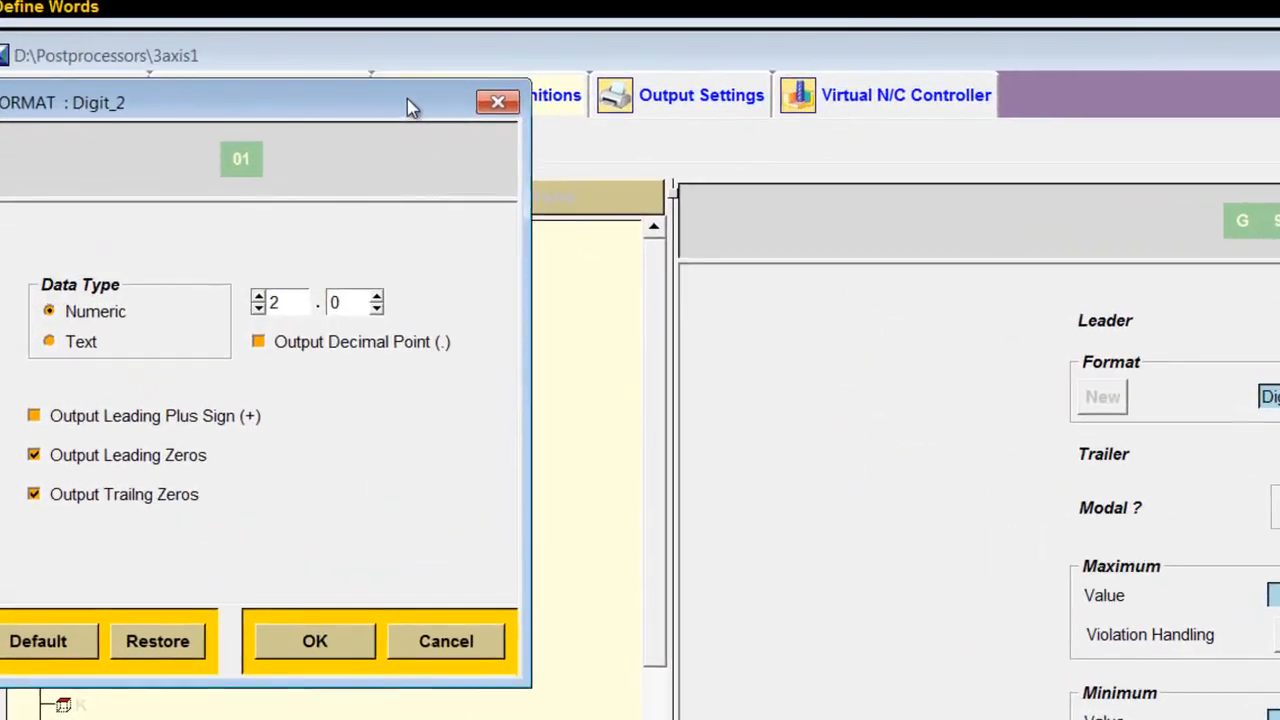
left_click_drag(410, 105, 757, 94)
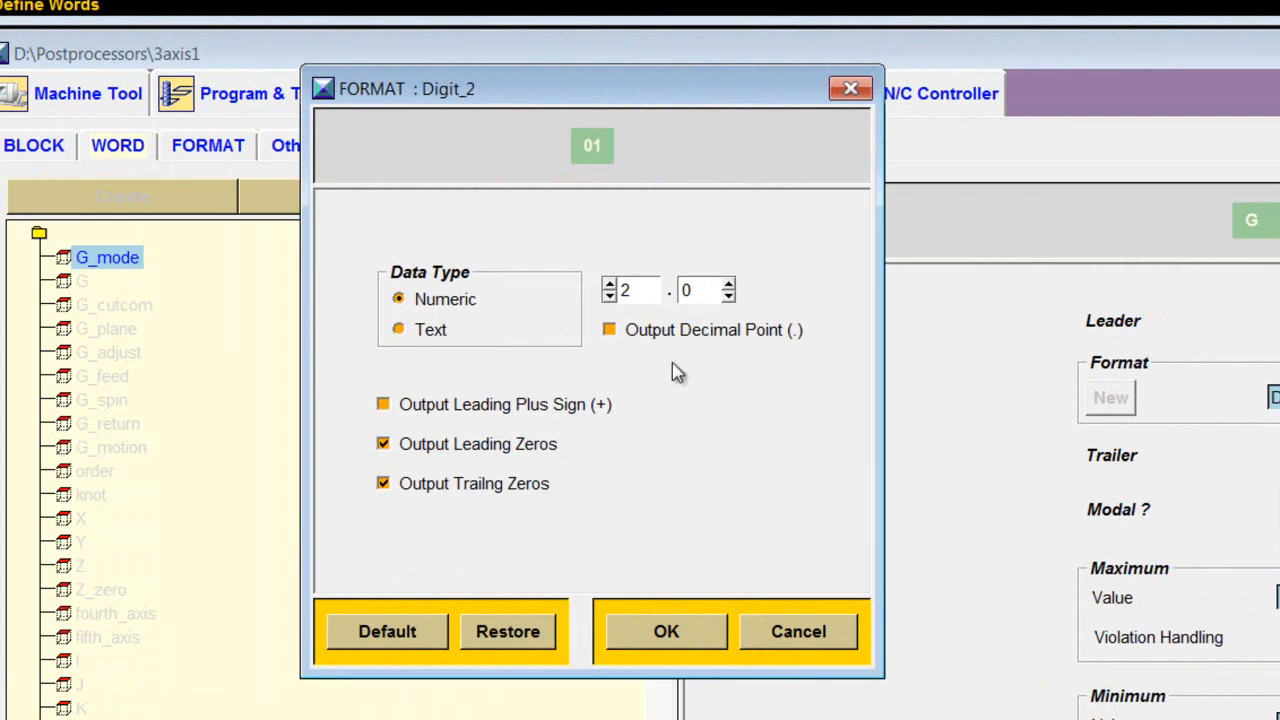
left_click(383, 446)
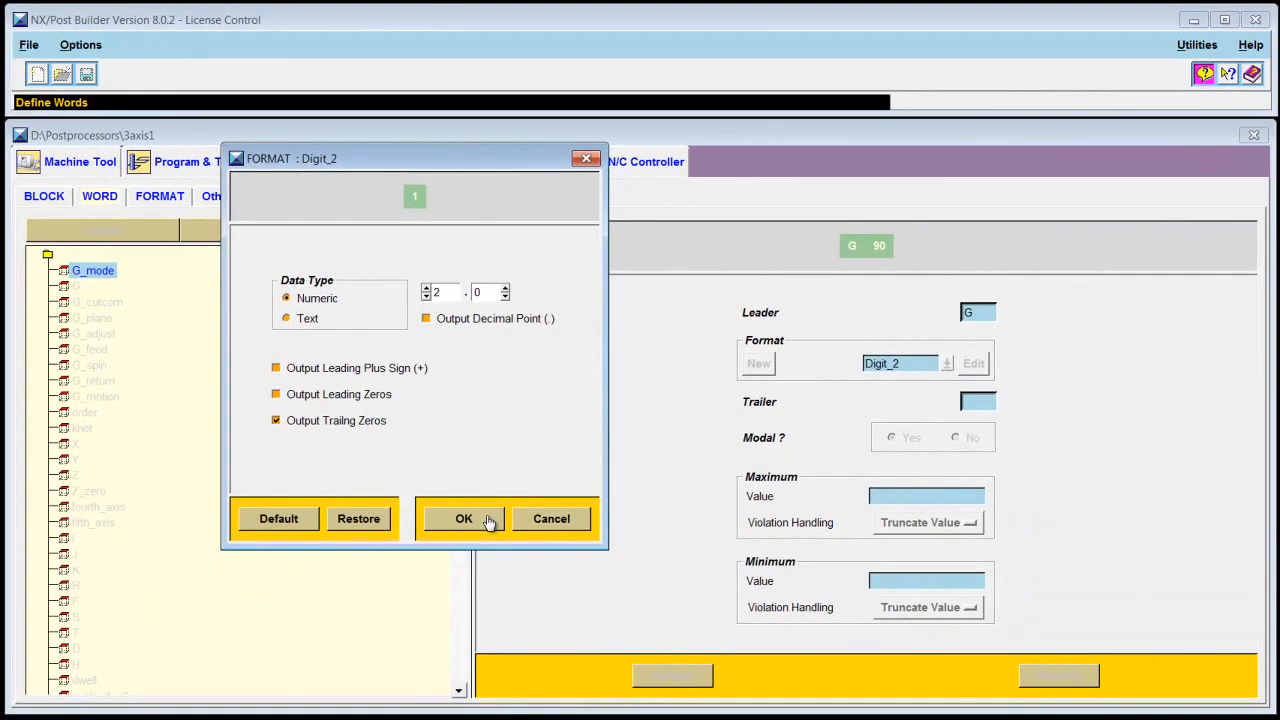
left_click(489, 520)
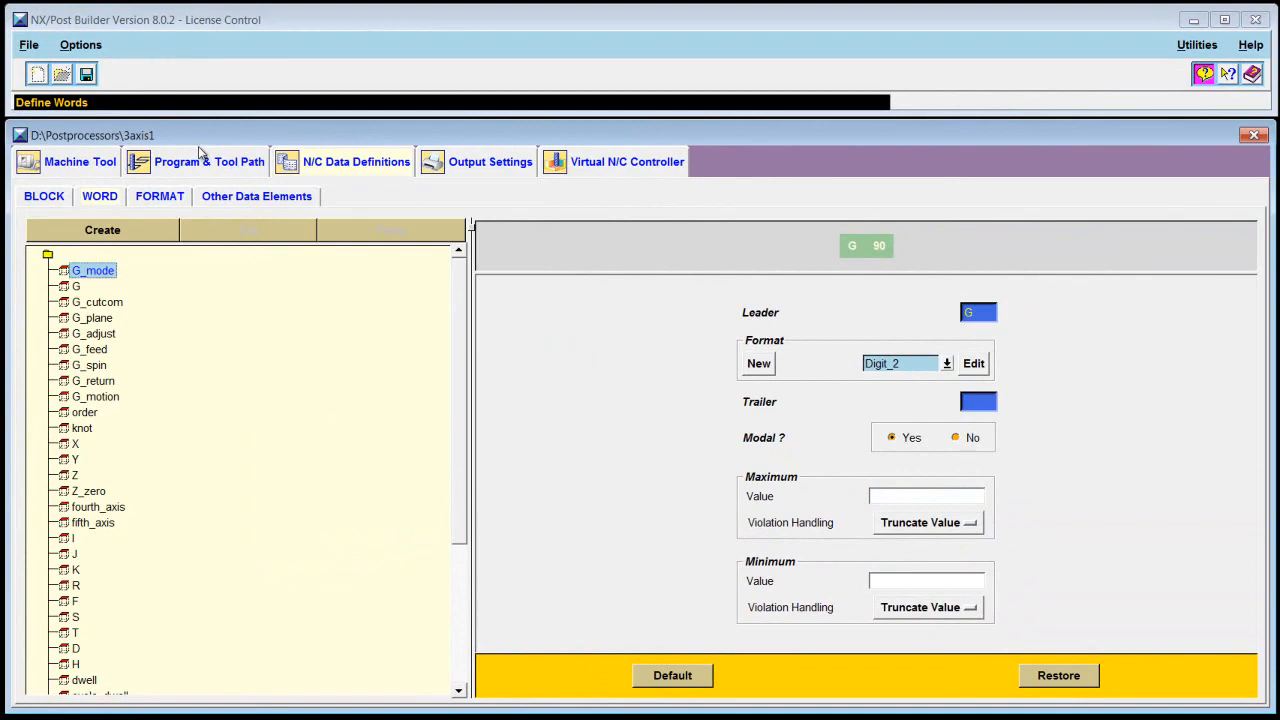
- Save the edited postprocessor and postprocess FACE_MILLING_AREA_1 again in CAM Express with 3axis1, replacing the output file
left_click(87, 75)
left_click(252, 264)
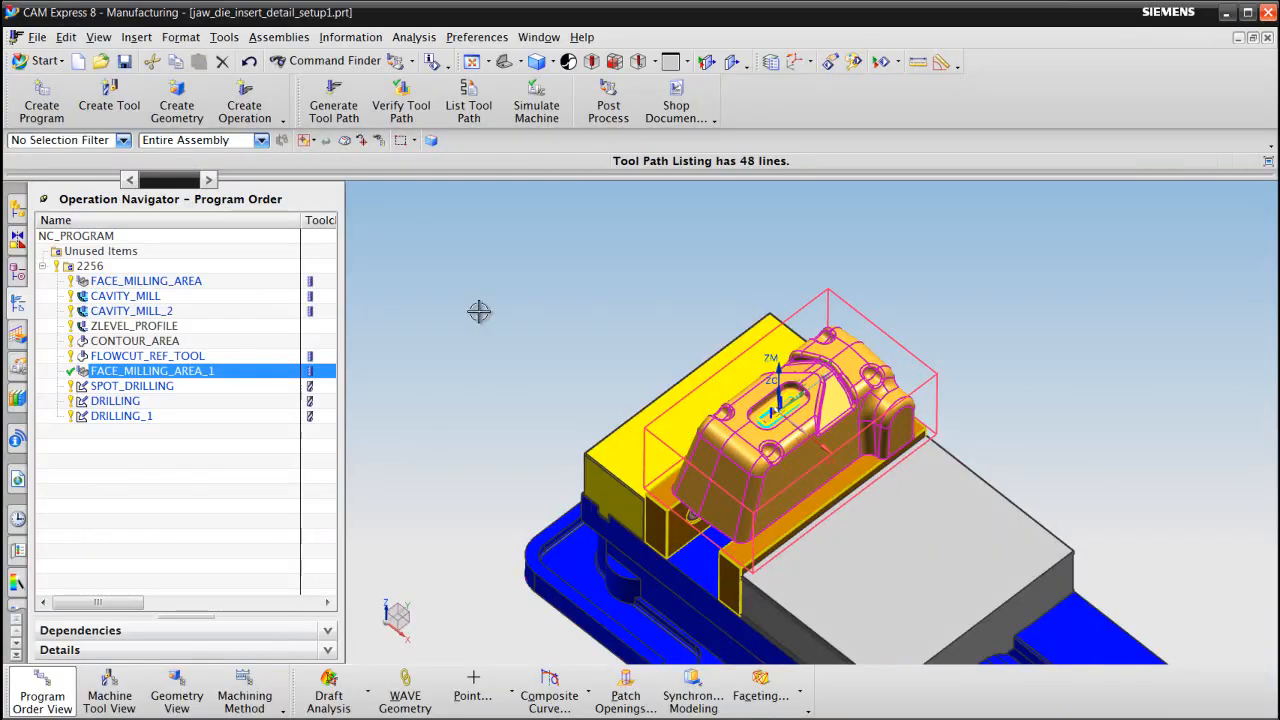
left_click(612, 104)
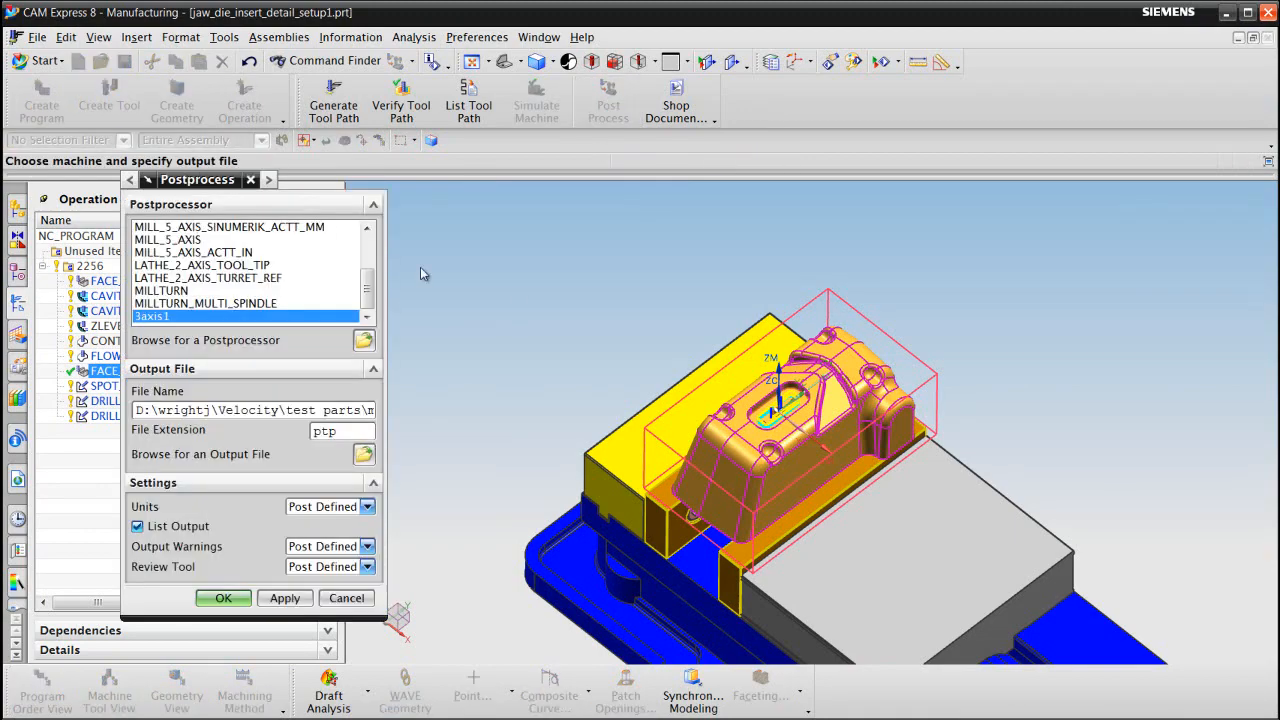
left_click(223, 598)
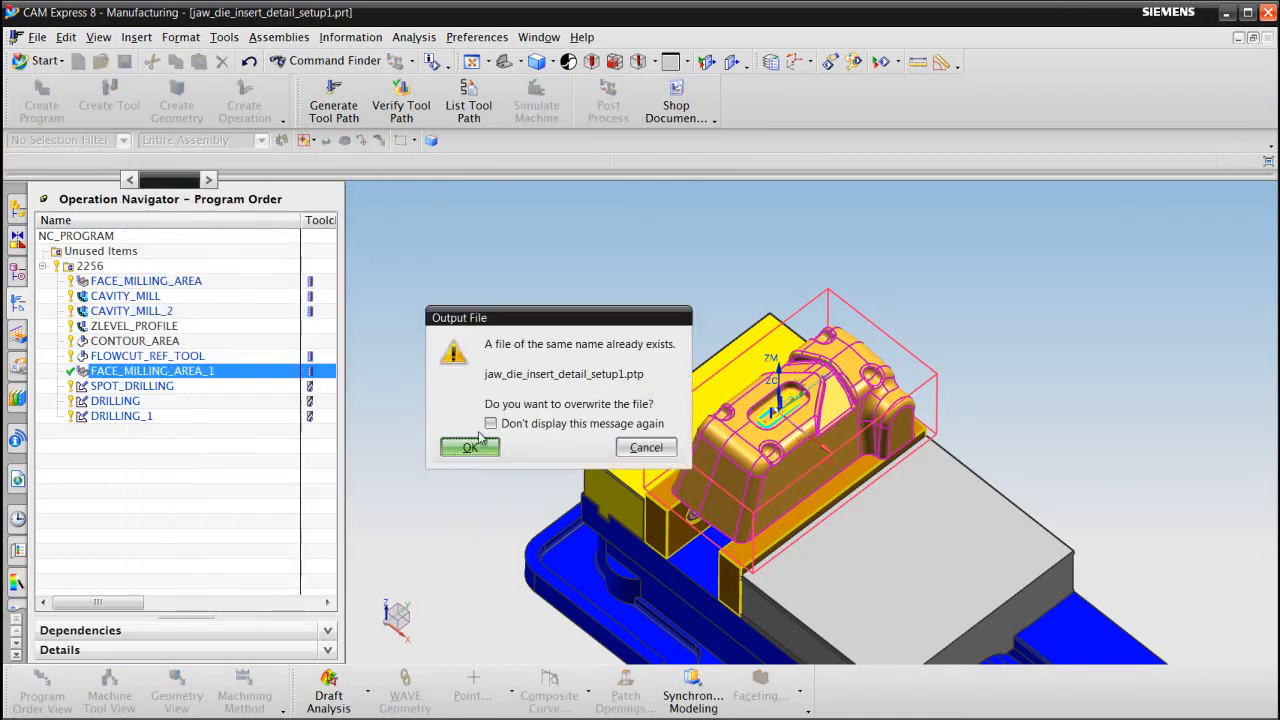
key("Return")
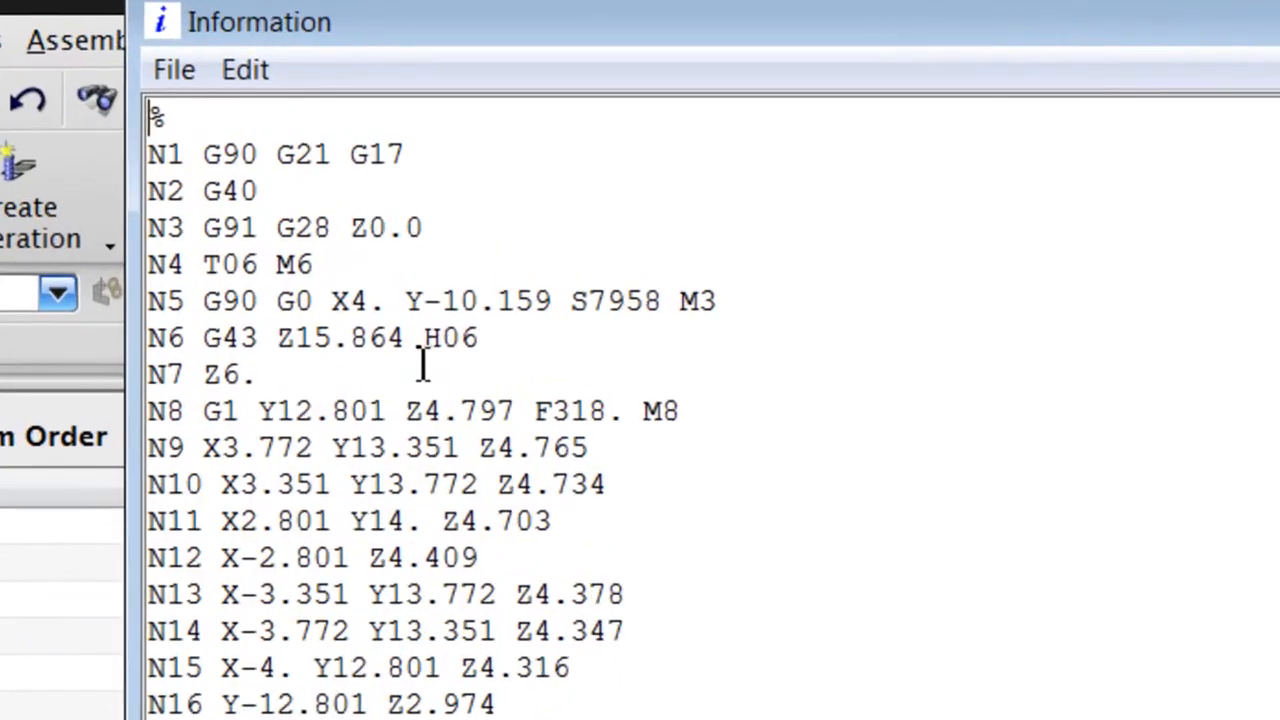
- Check the tool change M code and the G codes on line N5 of the new listing, and close it
left_click_drag(347, 182, 322, 182)
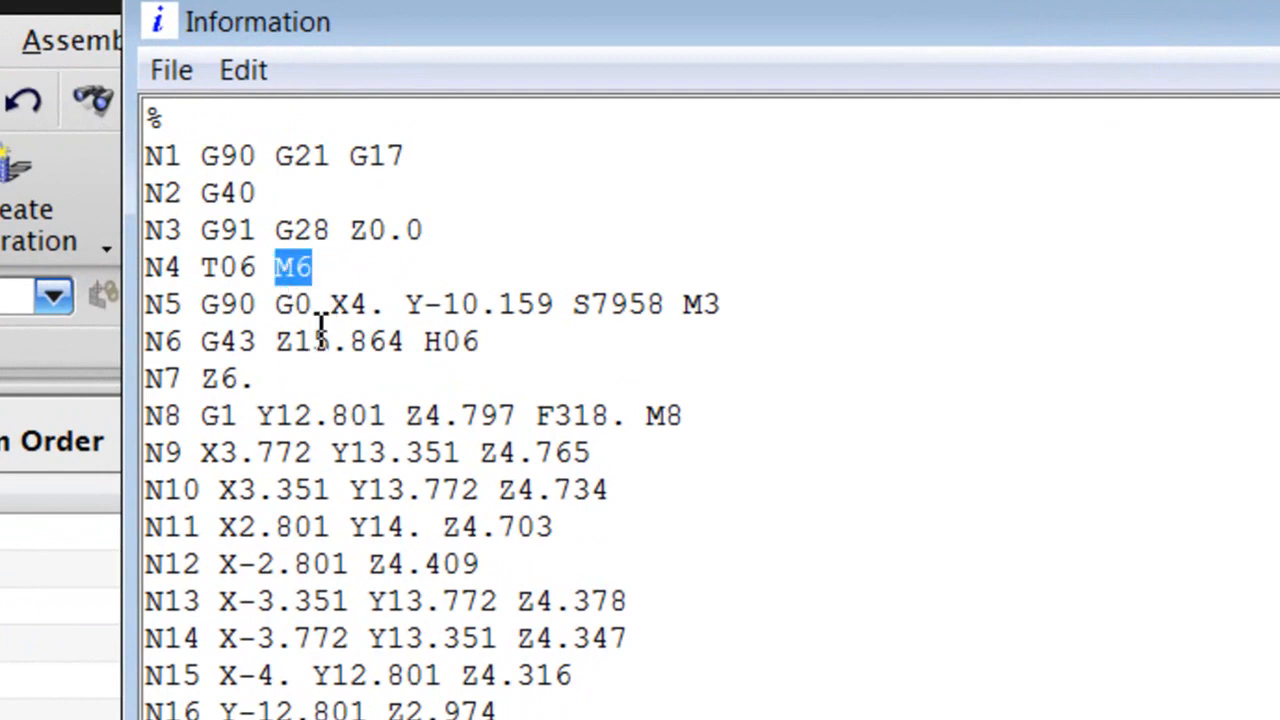
left_click_drag(314, 304, 285, 310)
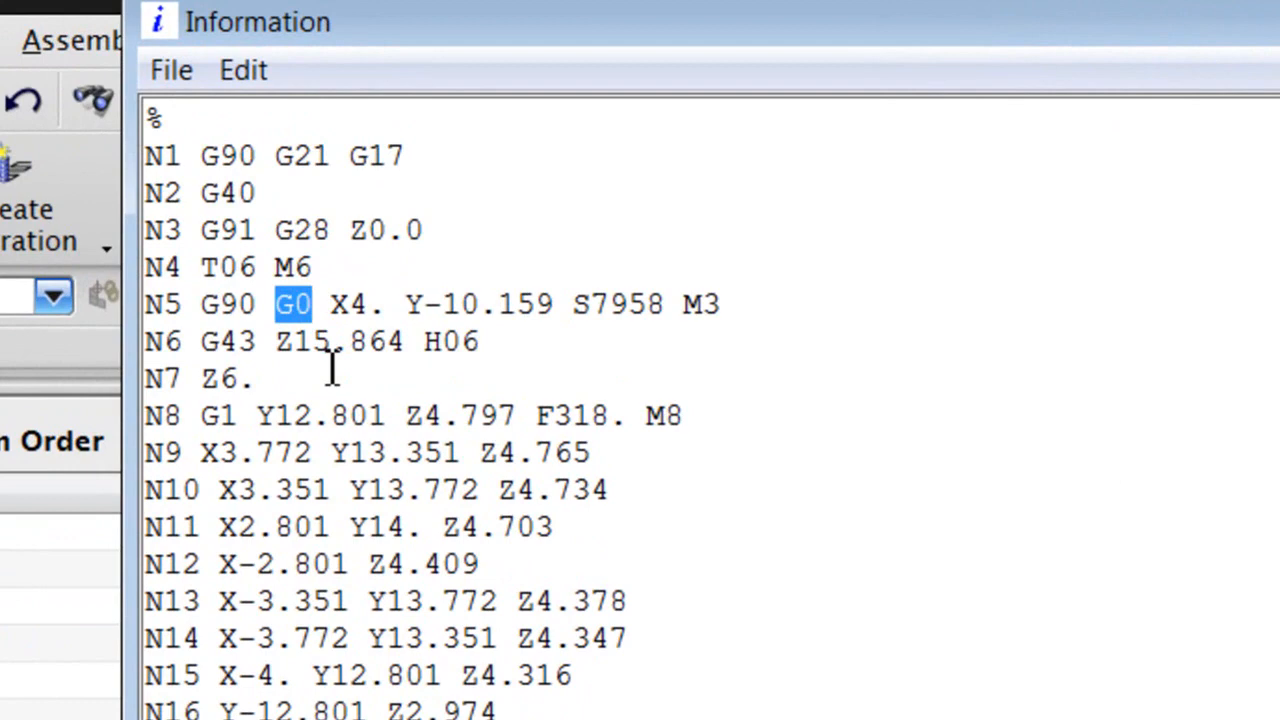
left_click_drag(316, 268, 280, 270)
left_click_drag(314, 302, 276, 305)
left_click_drag(270, 300, 204, 304)
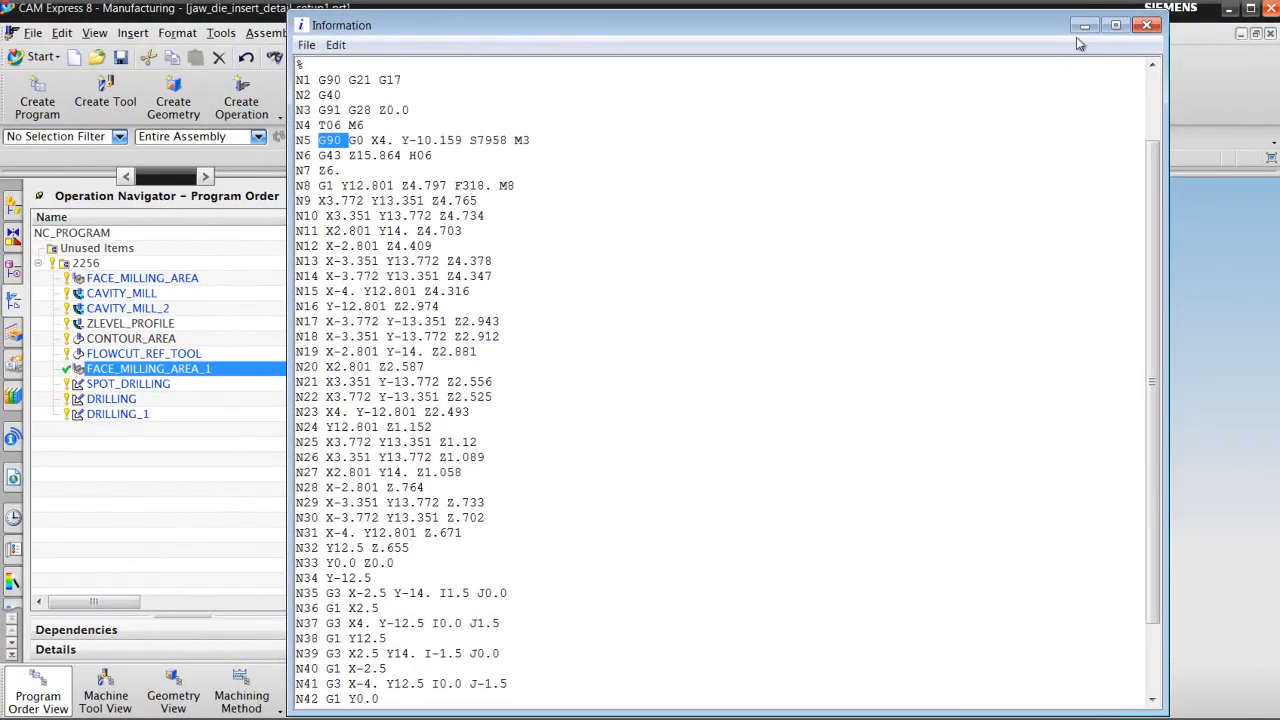
left_click(1147, 25)
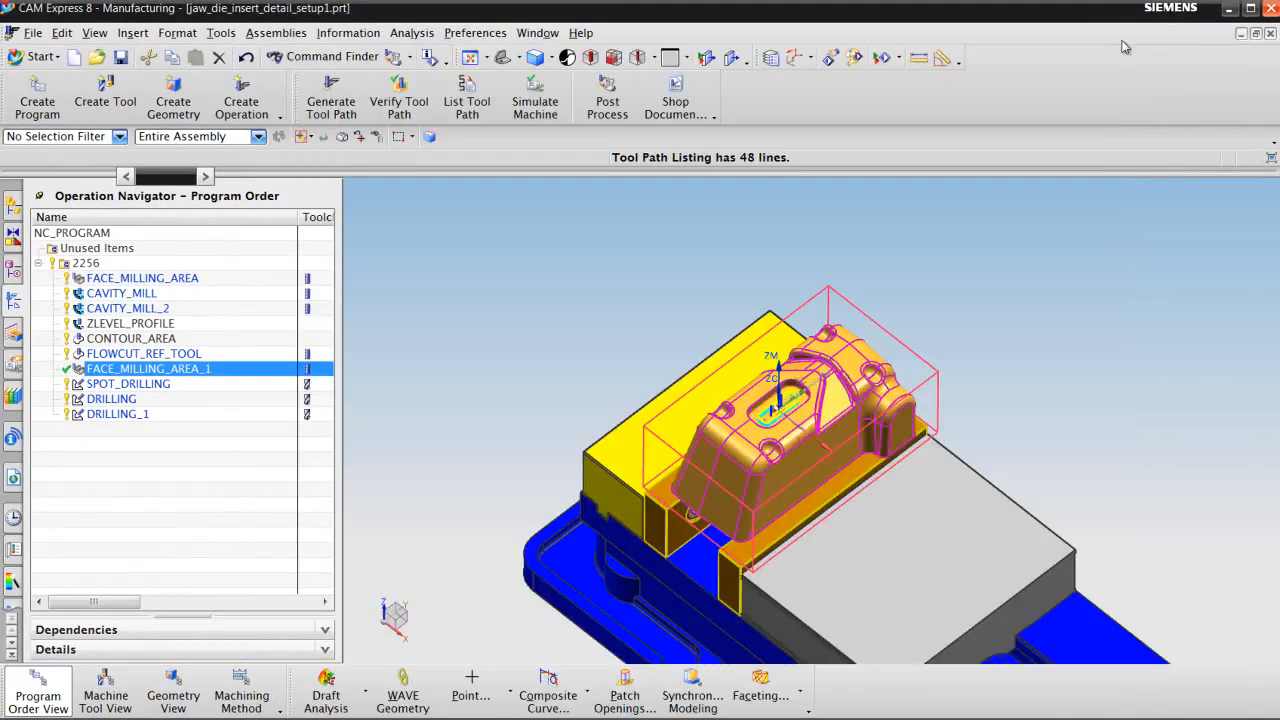
- Switch back to Post Builder and display the Program Start Sequence
left_click(1229, 11)
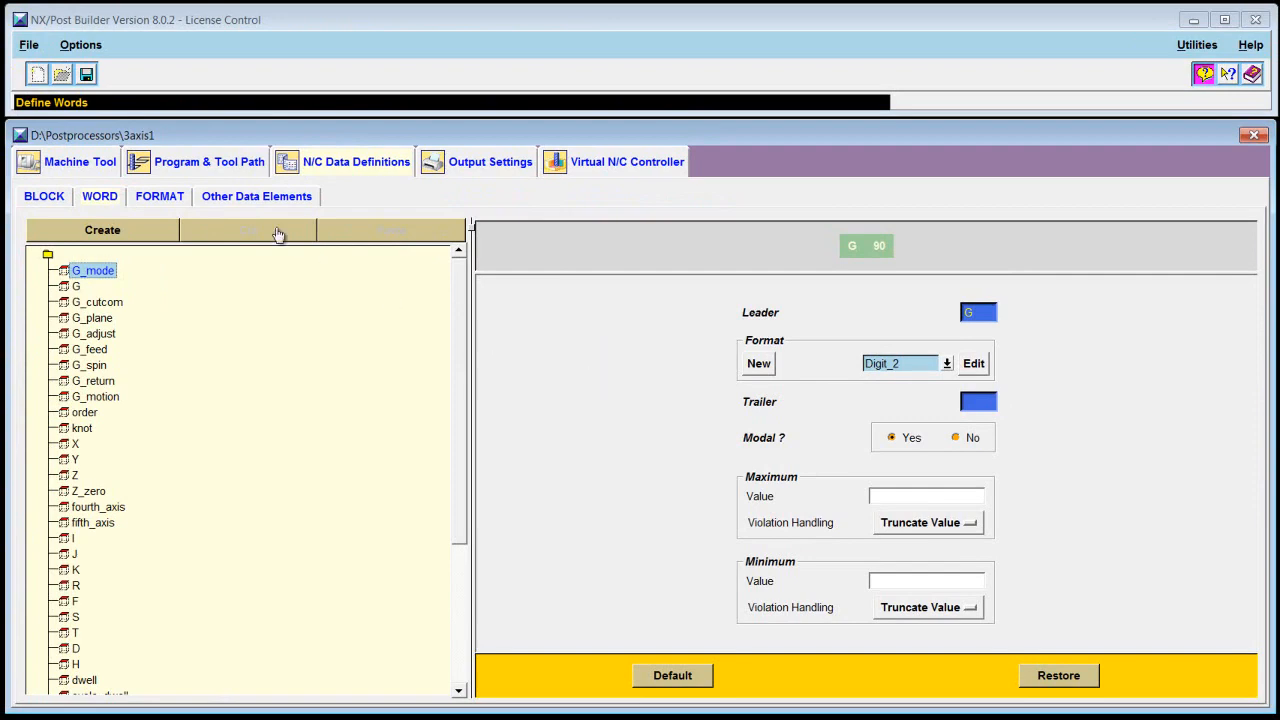
left_click(224, 166)
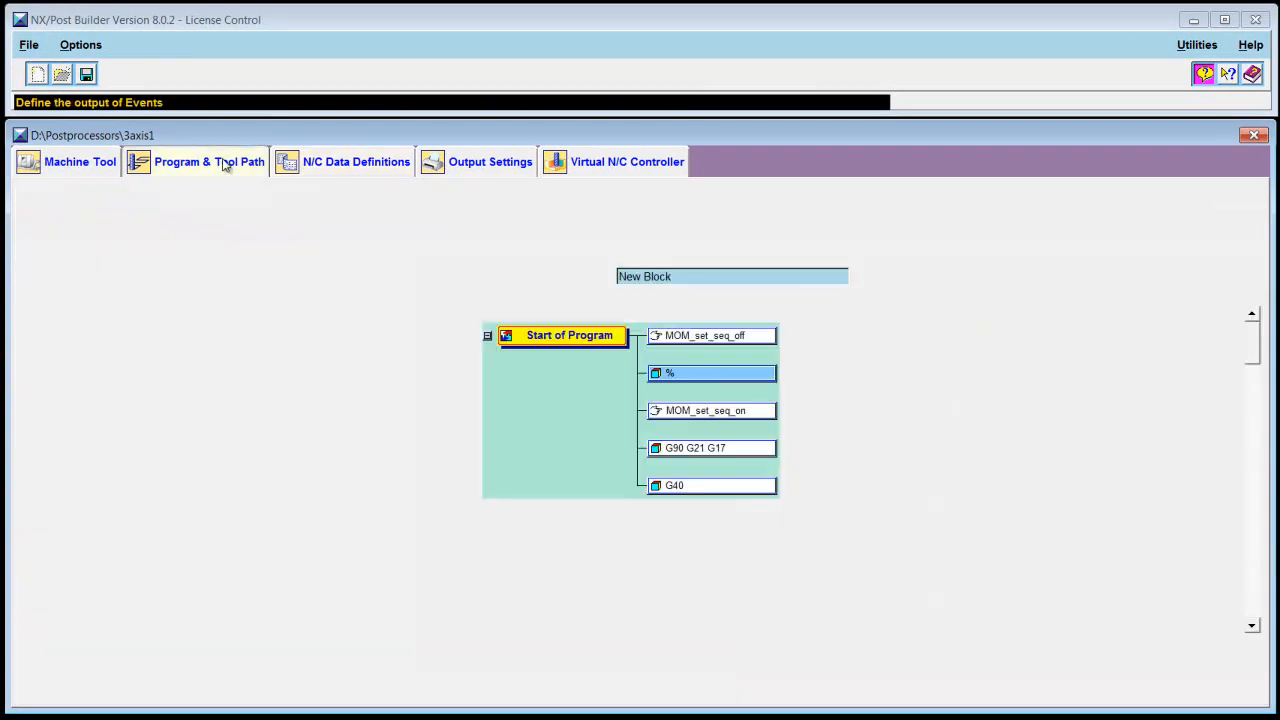
left_click(180, 250)
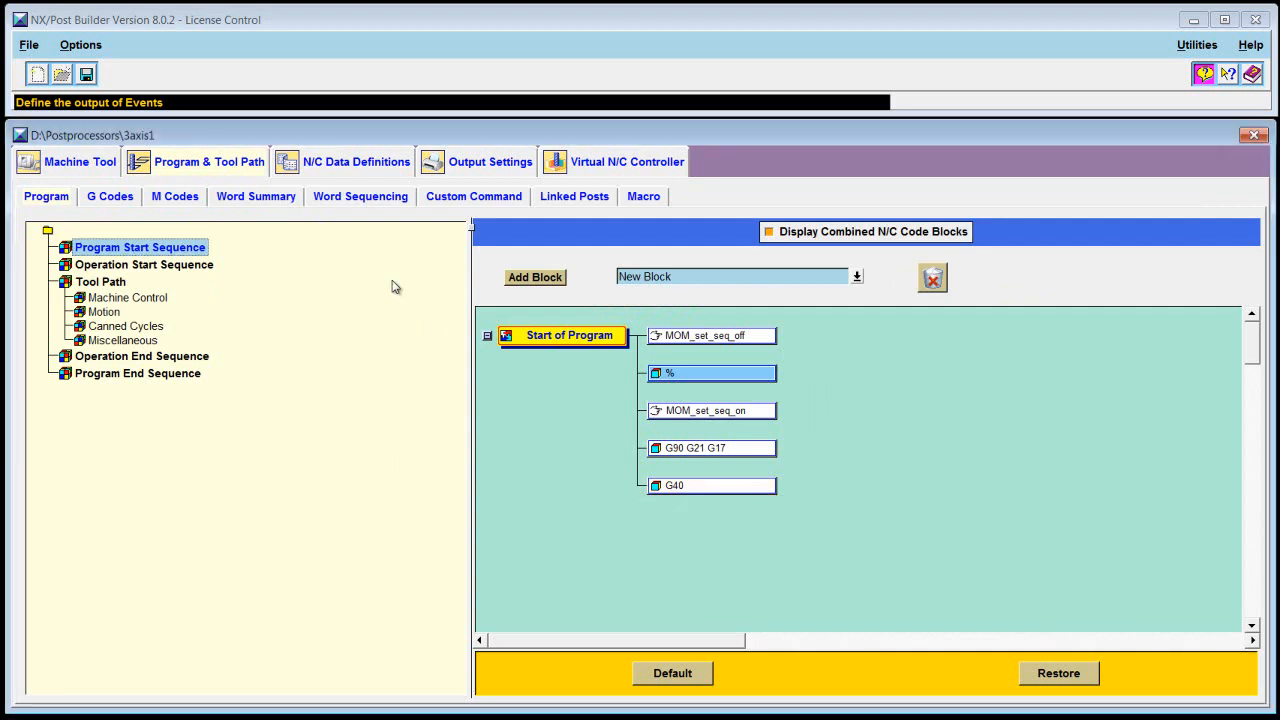
- Inspect the cutter_comp_off and absolute_mode block templates in the N/C data definitions and compare them with the Start of Program blocks
left_click(349, 164)
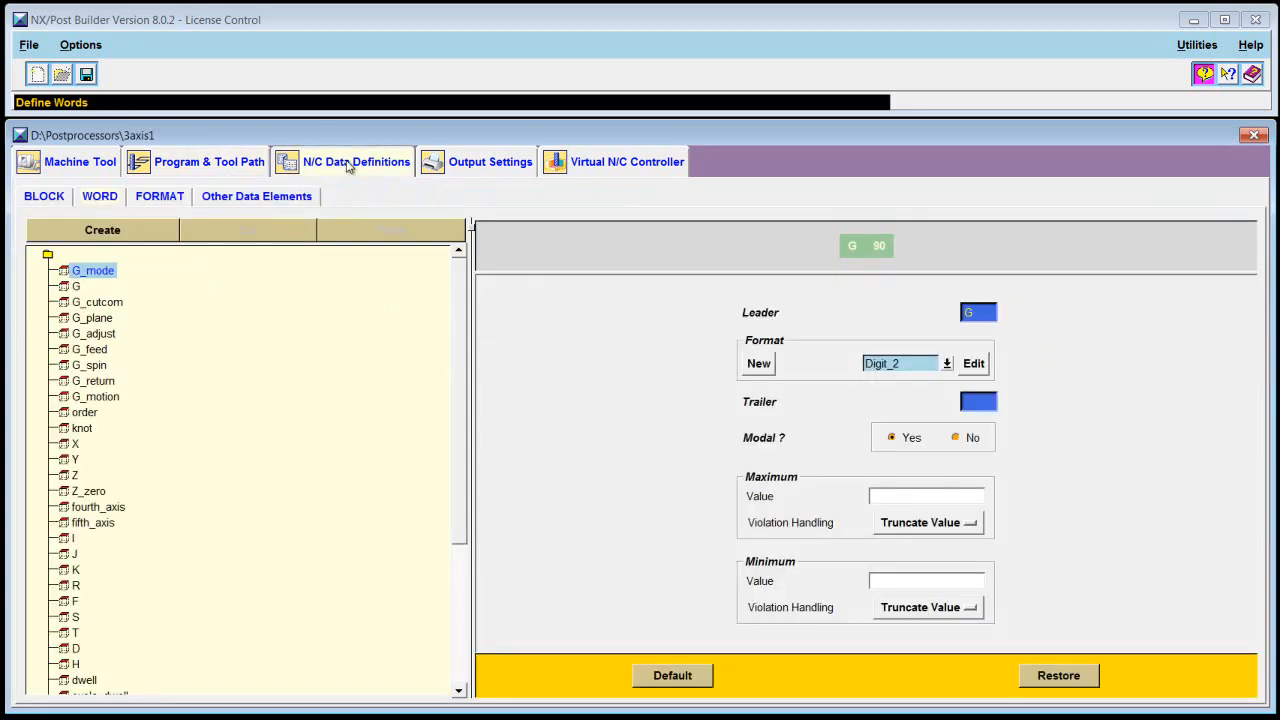
left_click(45, 198)
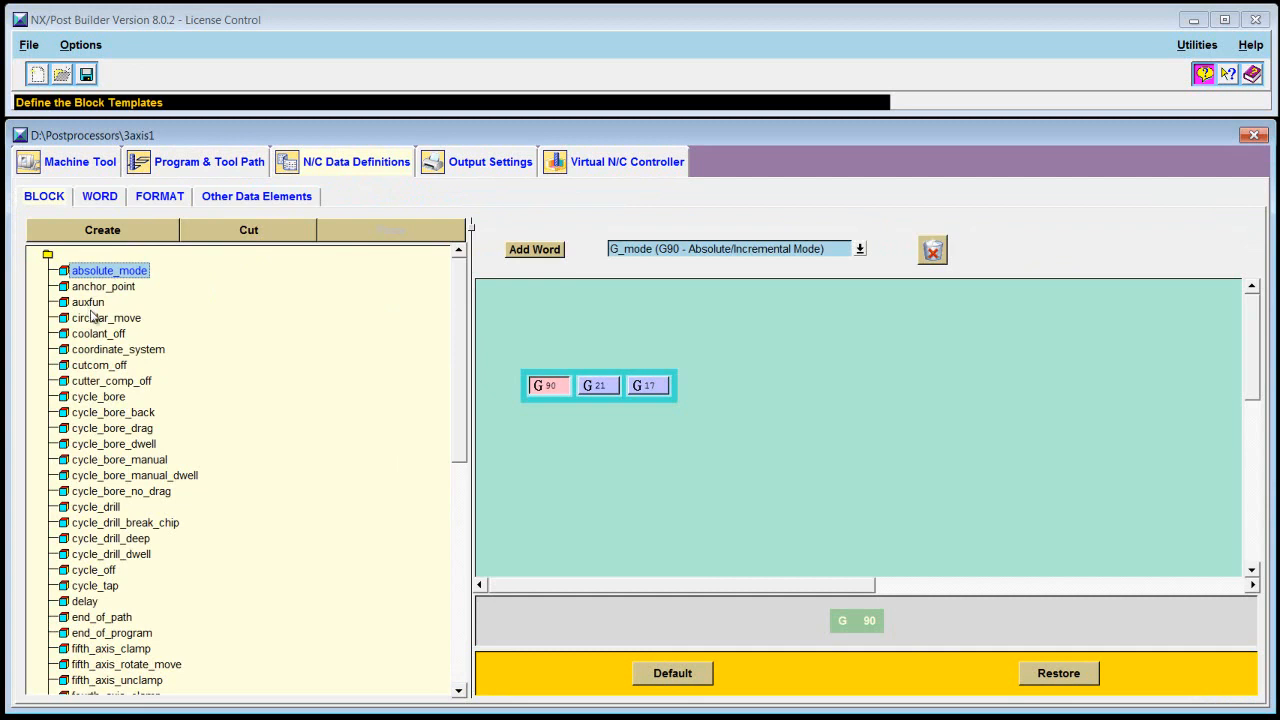
left_click(116, 385)
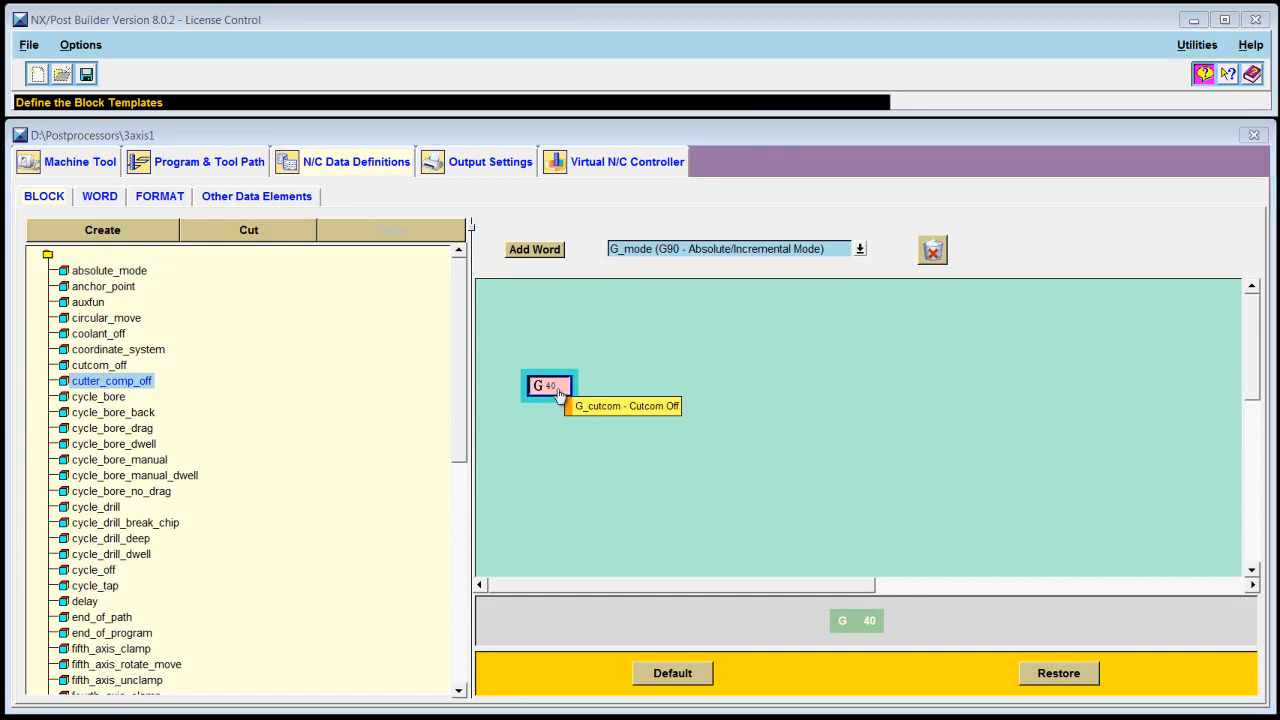
left_click(126, 274)
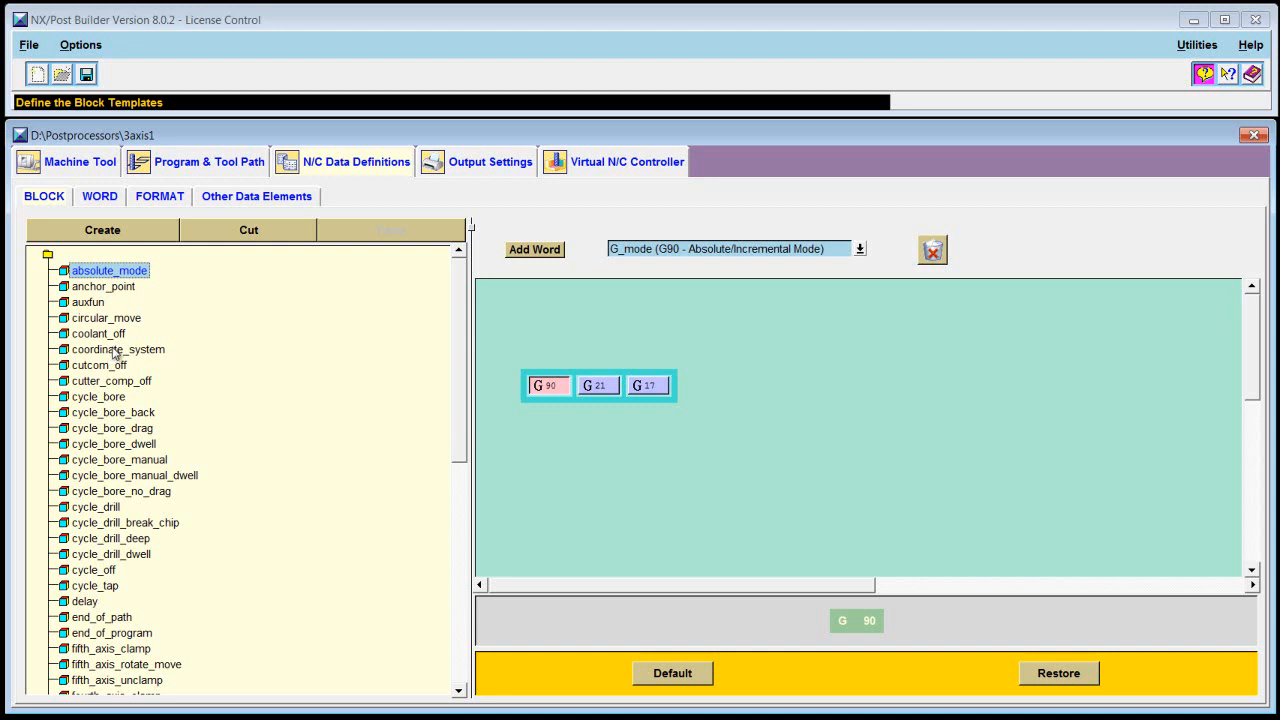
left_click(199, 166)
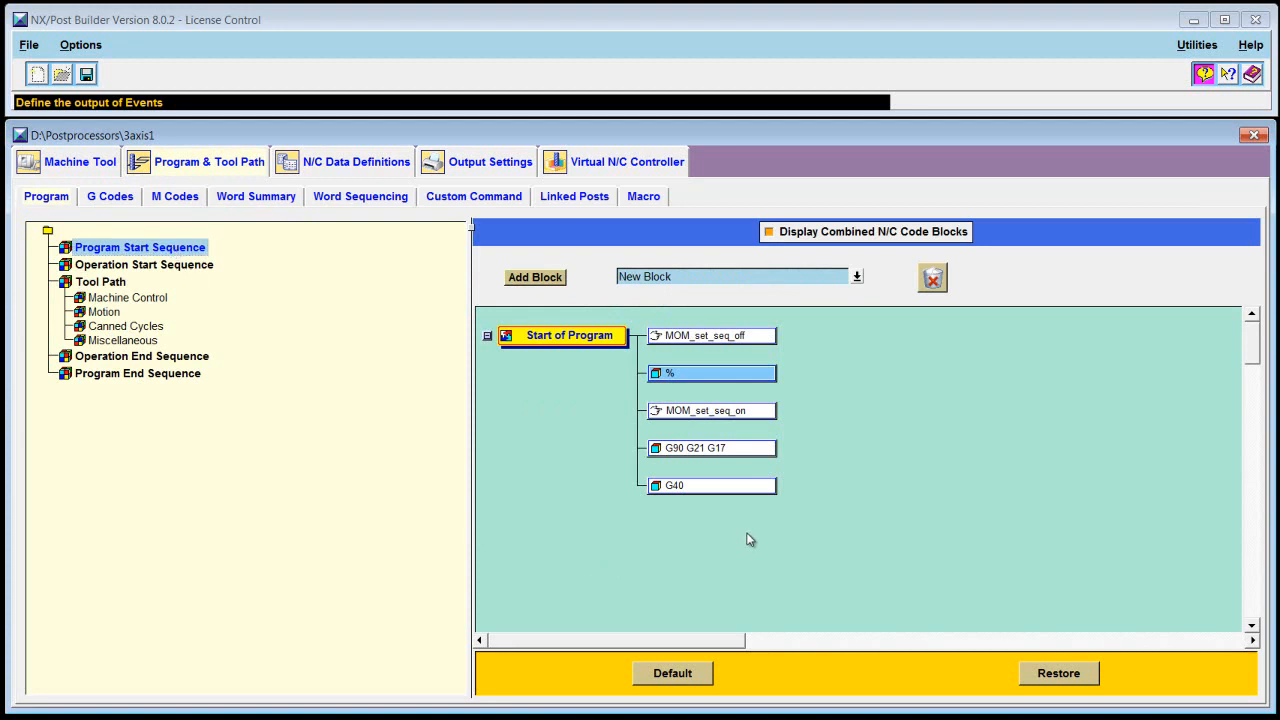
left_click(756, 377)
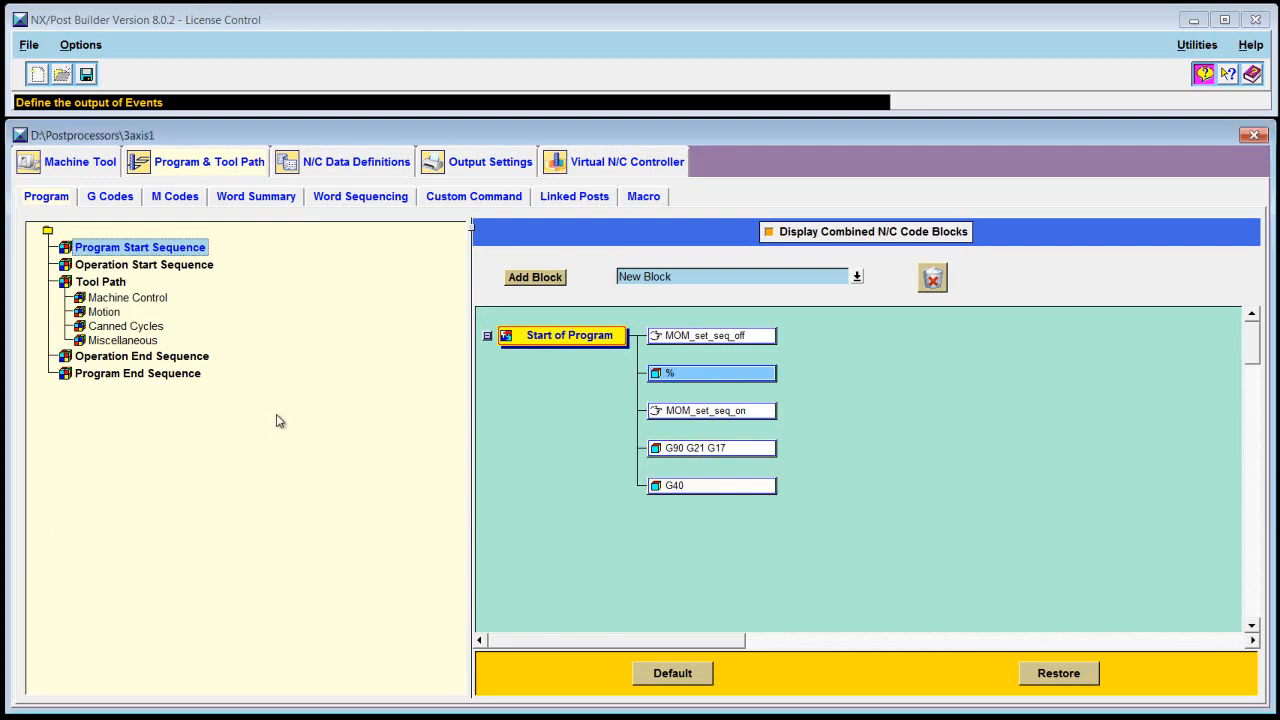
- Add the existing G40 (cutter_comp_off) block to End of Program between MOM_set_seq_off and %, and return to the Program Start Sequence
left_click(185, 376)
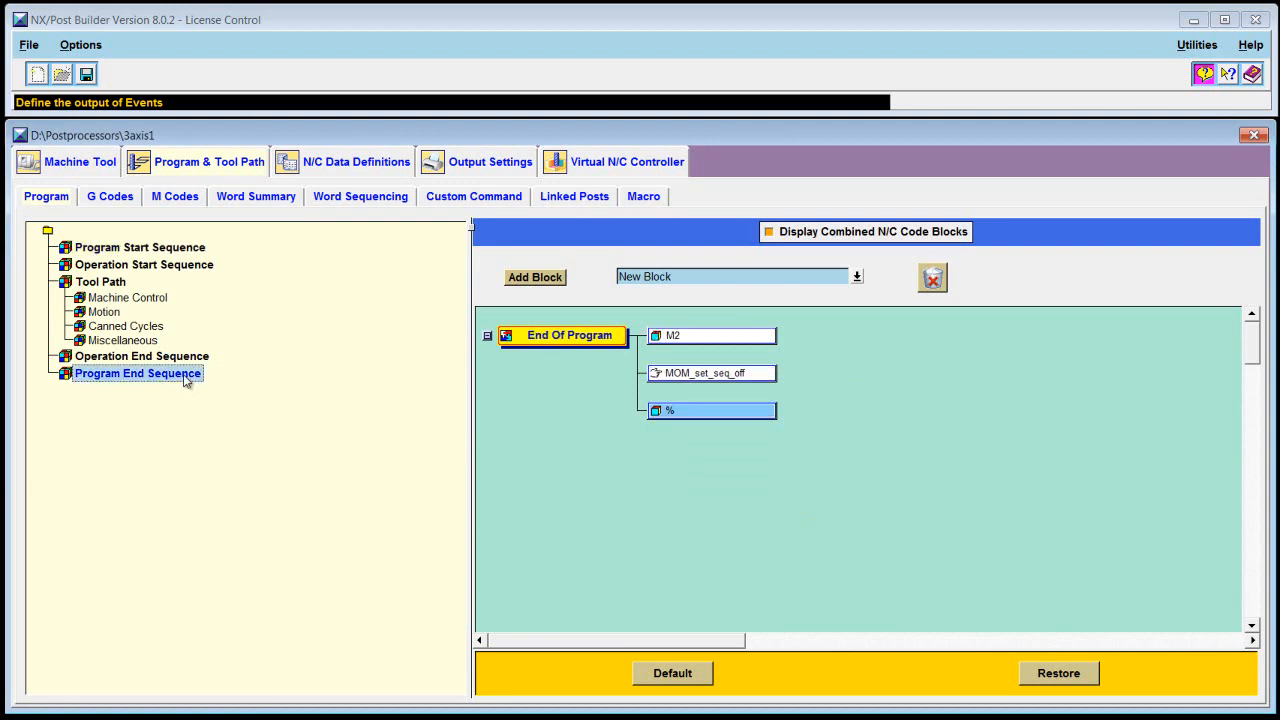
left_click(857, 278)
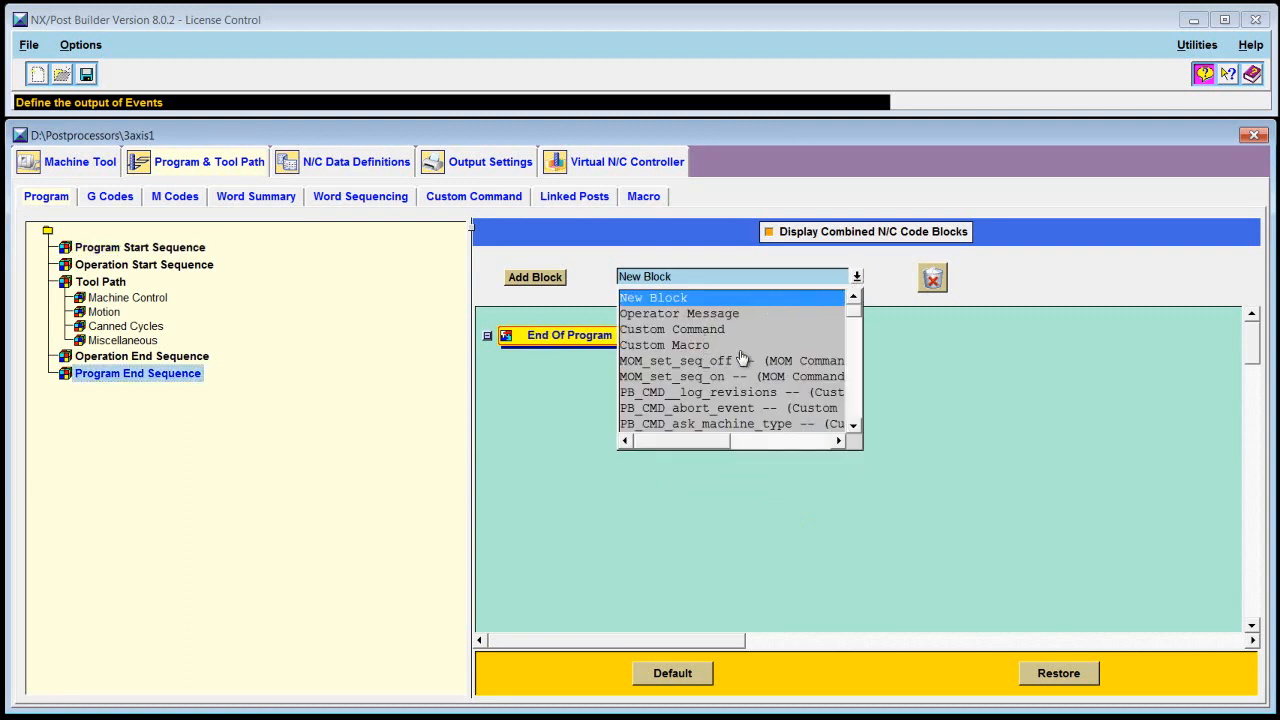
left_click_drag(853, 318, 854, 377)
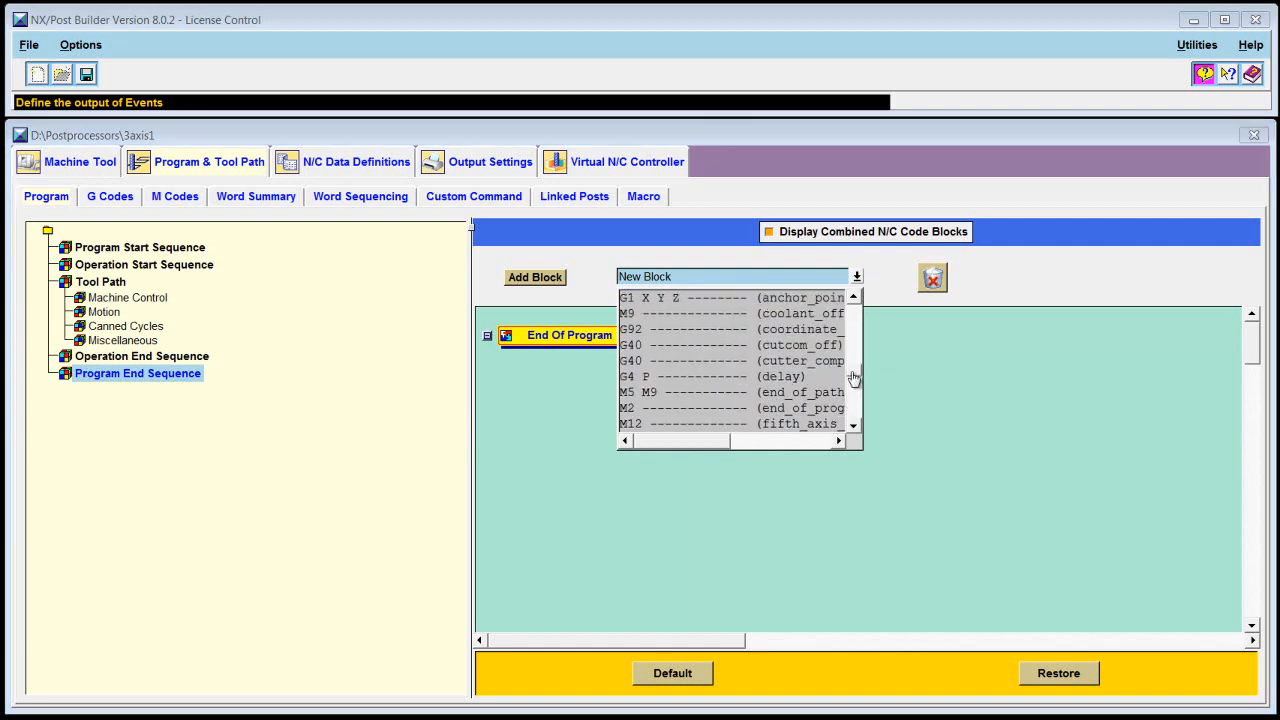
left_click(799, 361)
left_click_drag(535, 277, 788, 392)
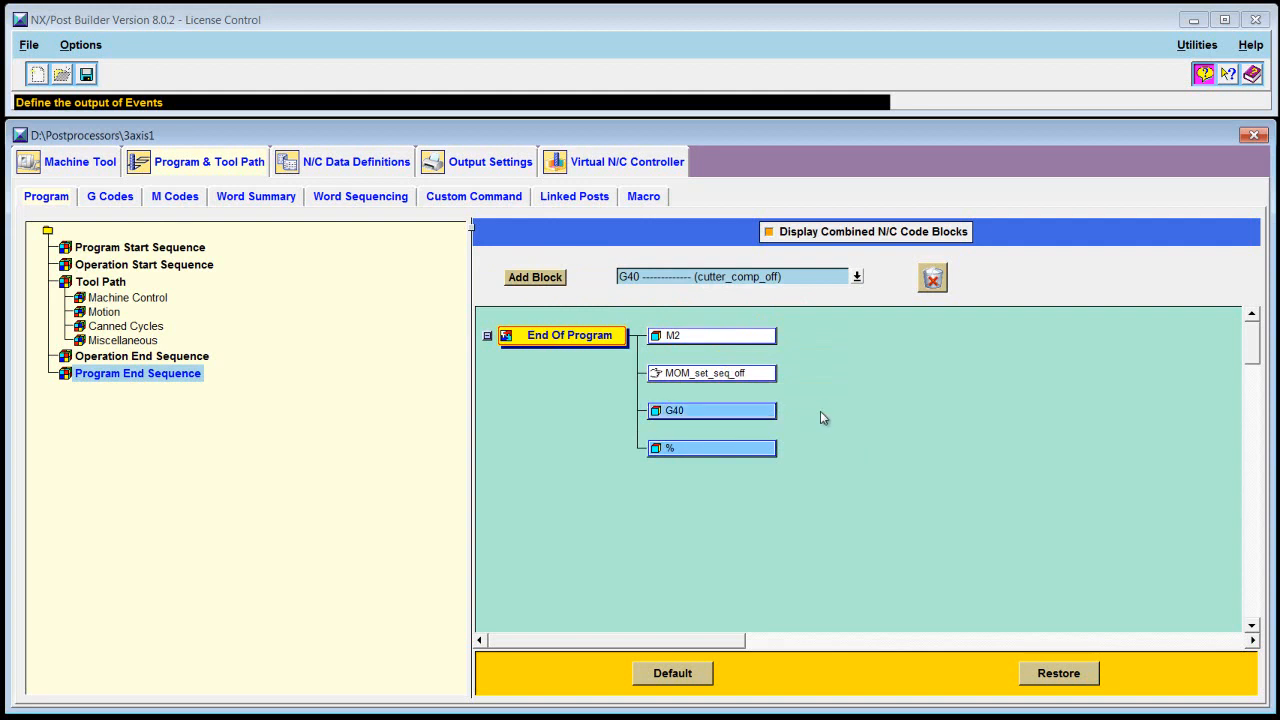
left_click(162, 250)
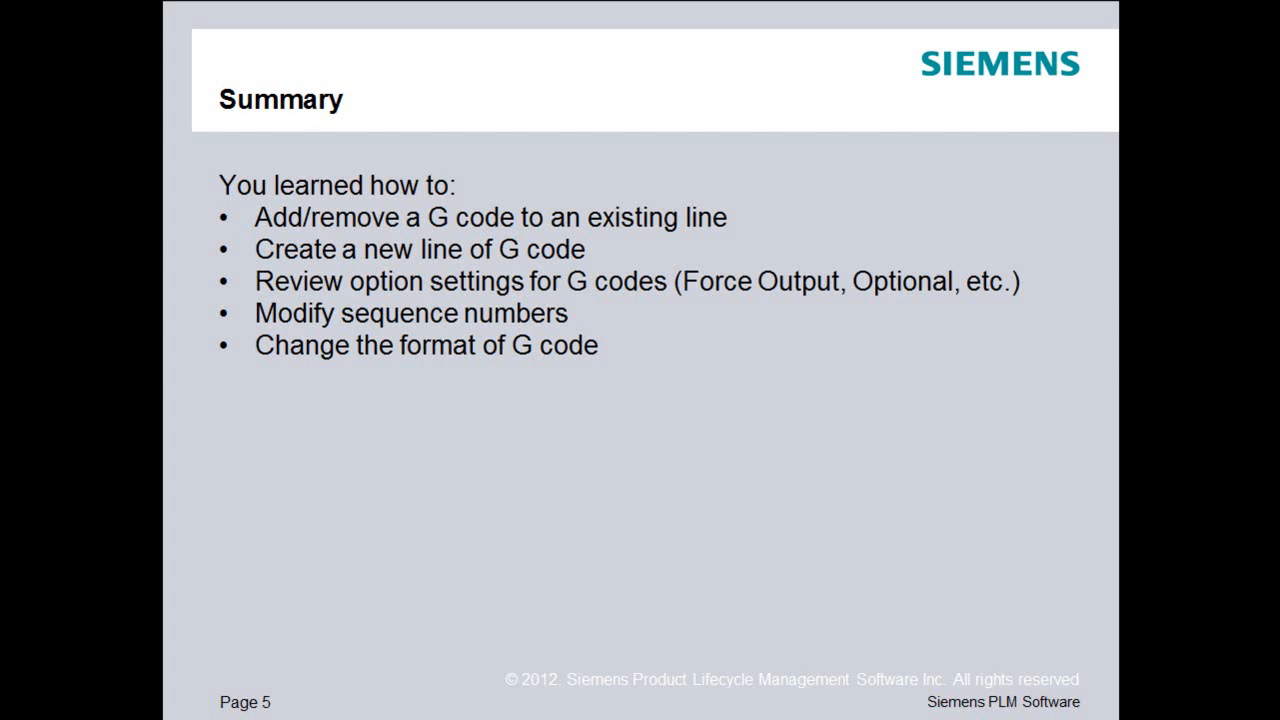
key("Right")
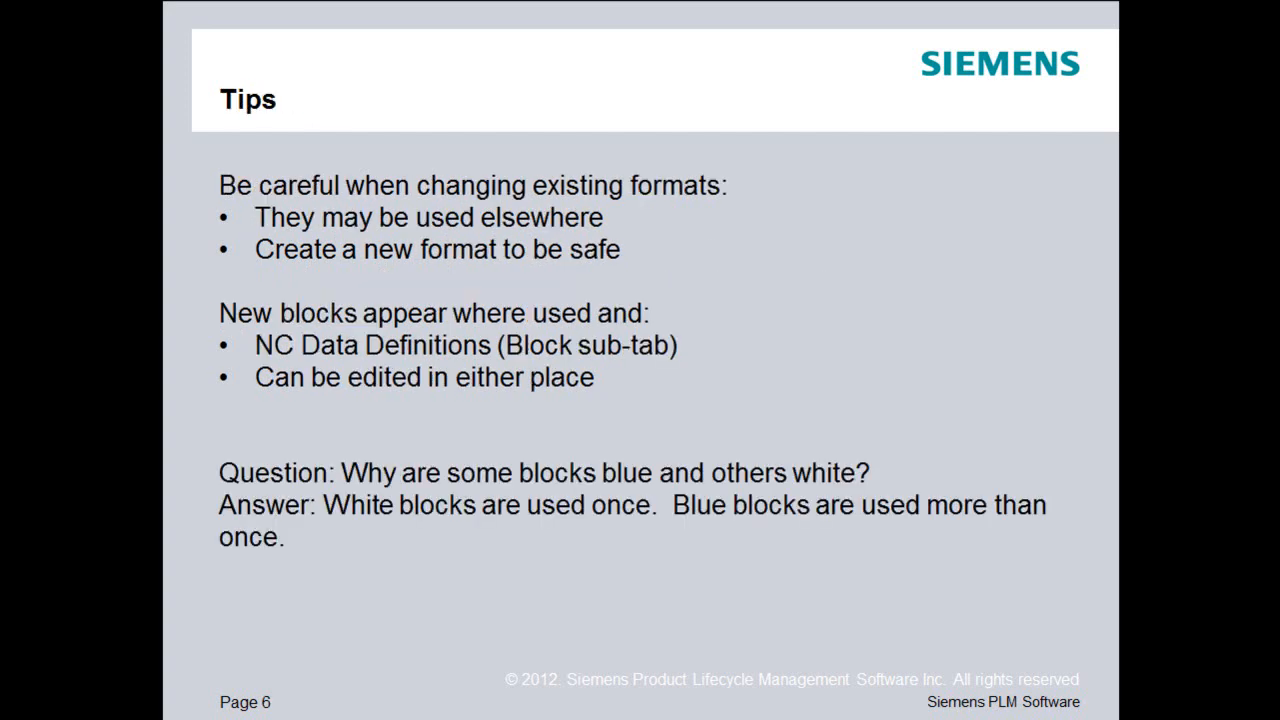